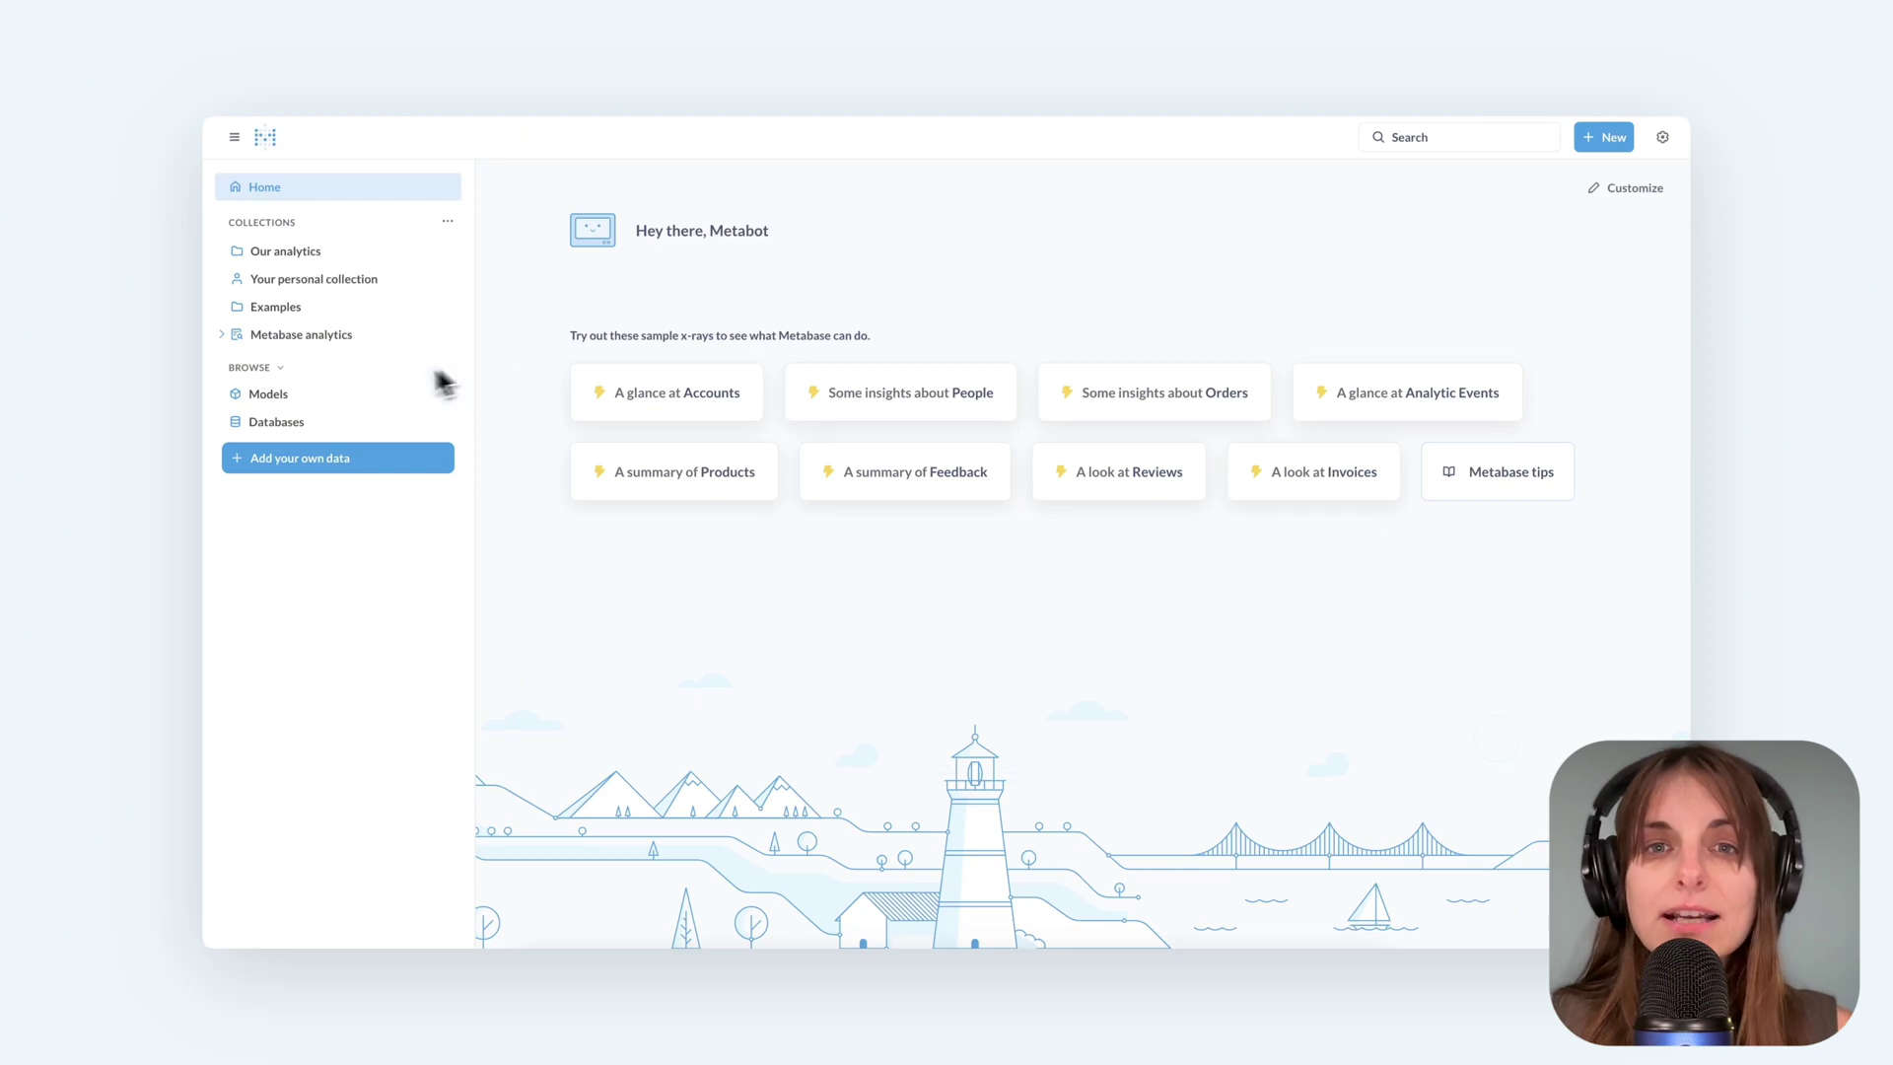
- Open the Sample Database's Feedback table and view the full record for Account ID 16
left_click(313, 401)
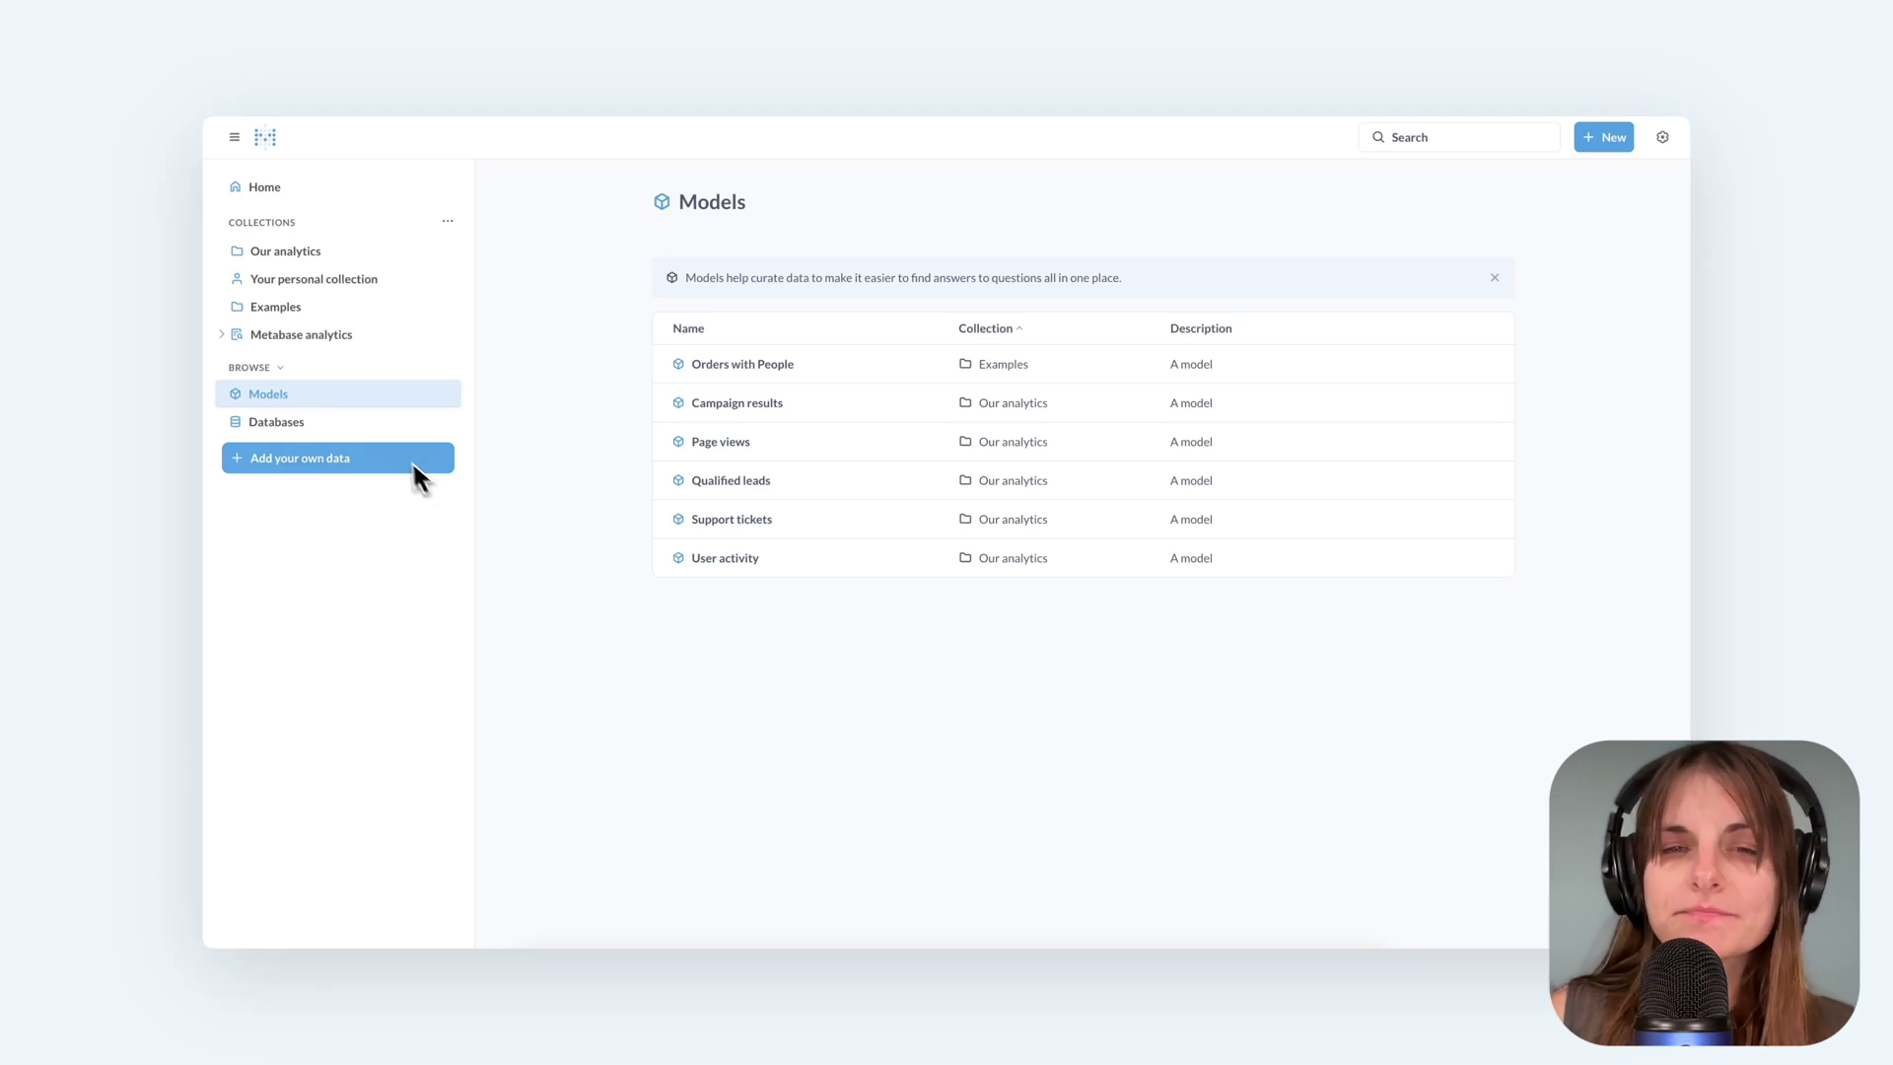
left_click(370, 429)
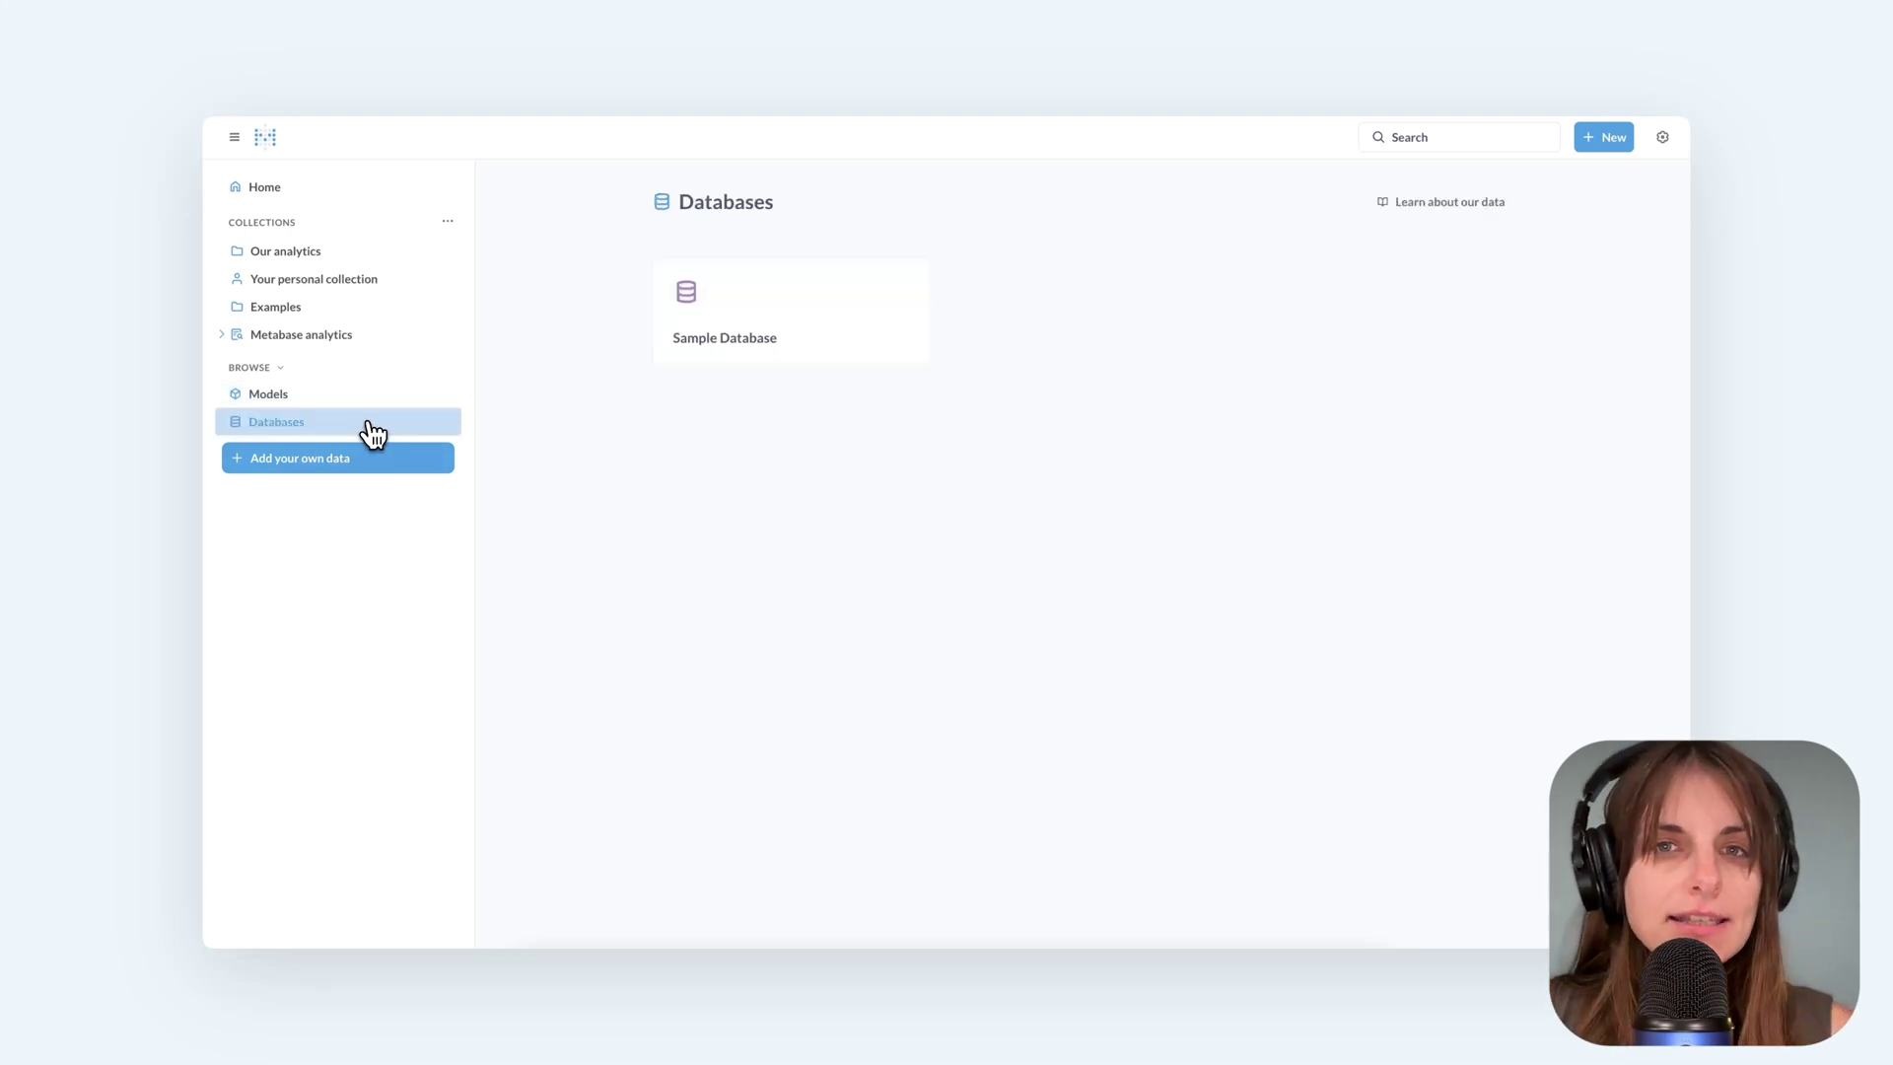
left_click(762, 323)
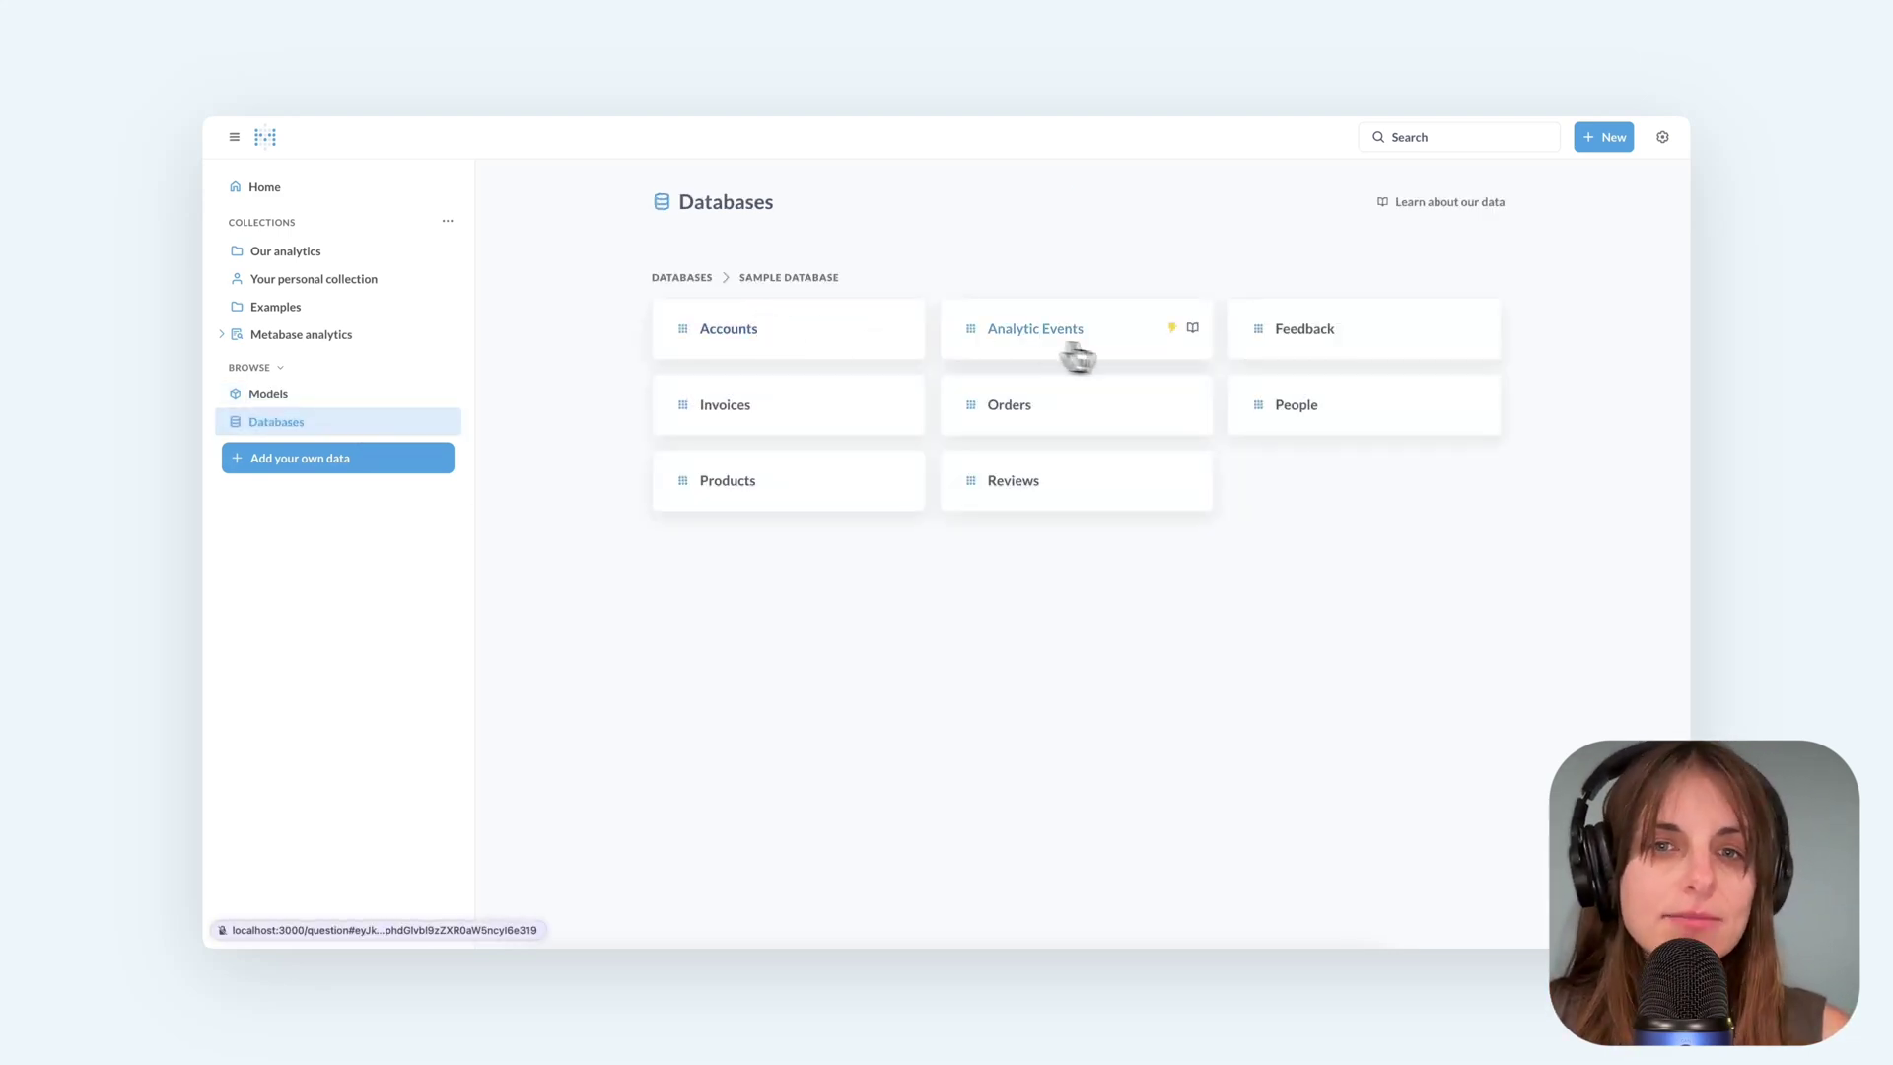
left_click(1334, 345)
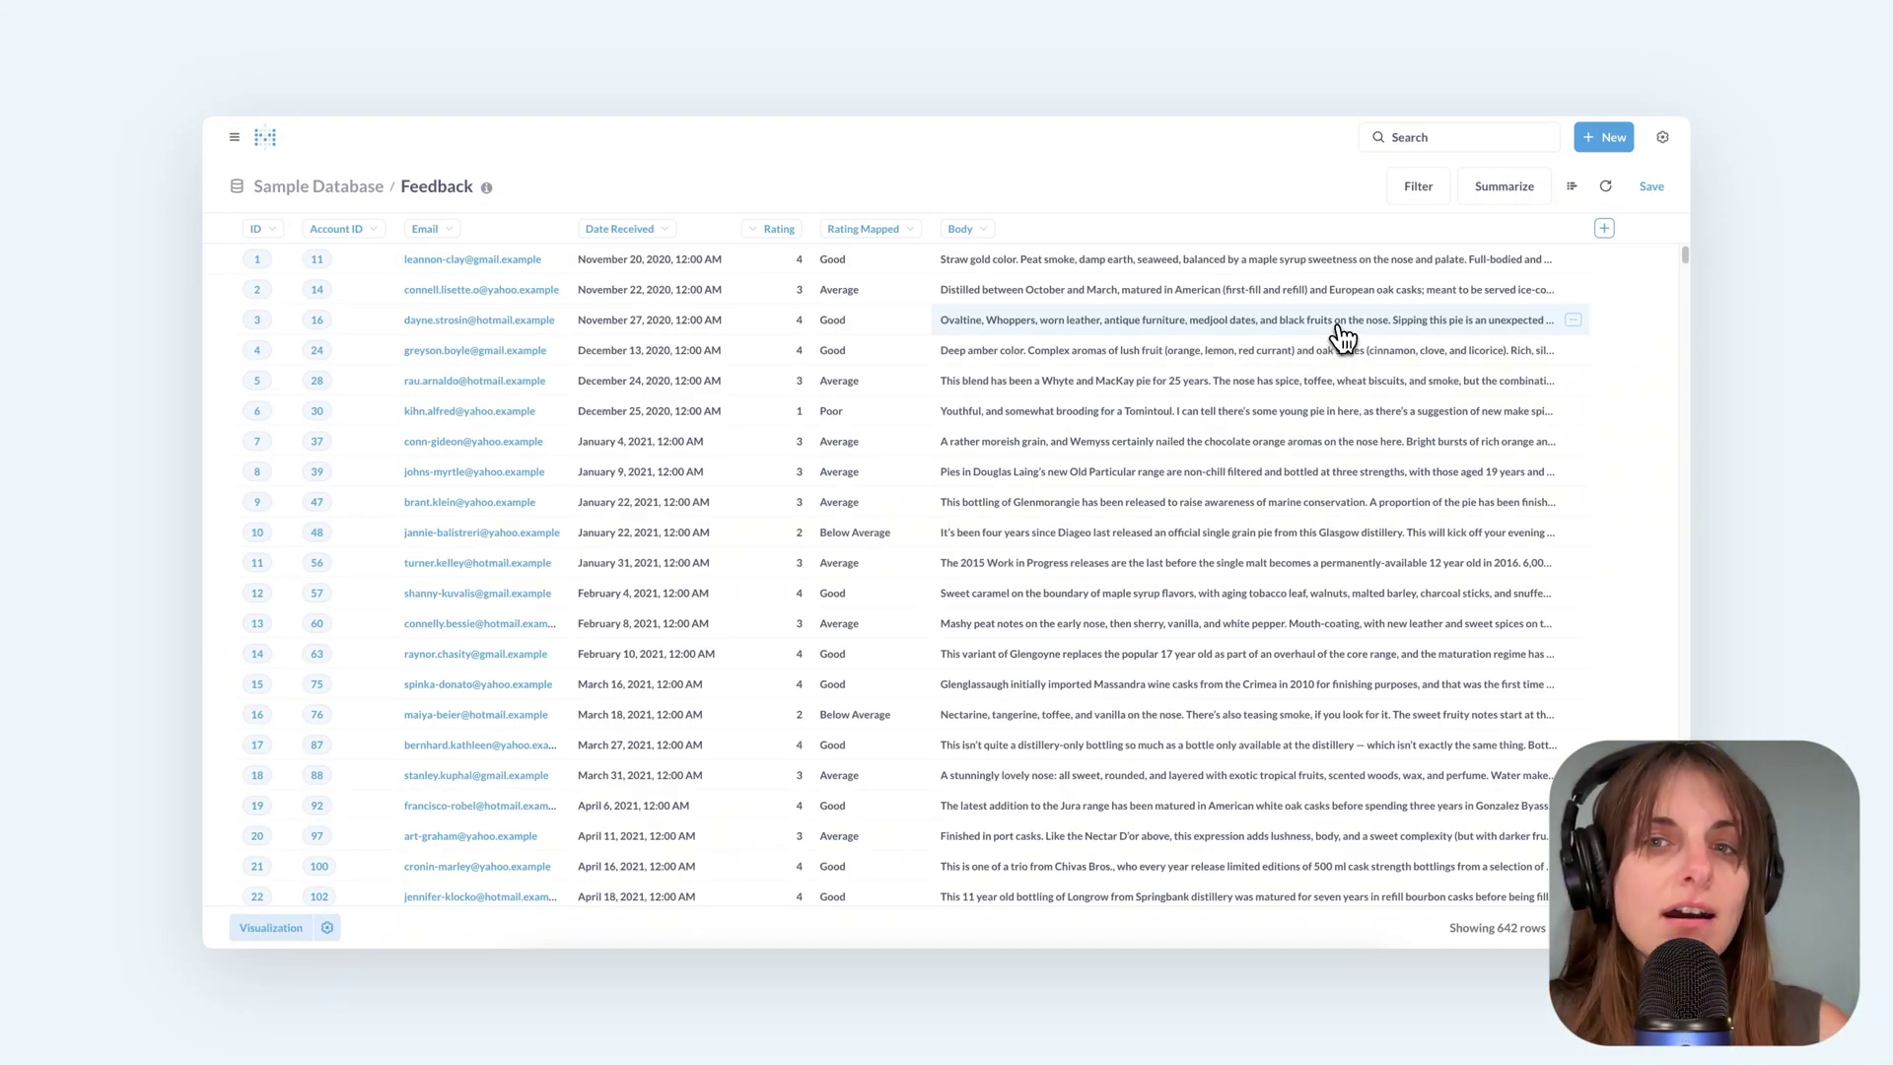
left_click(319, 325)
left_click(348, 419)
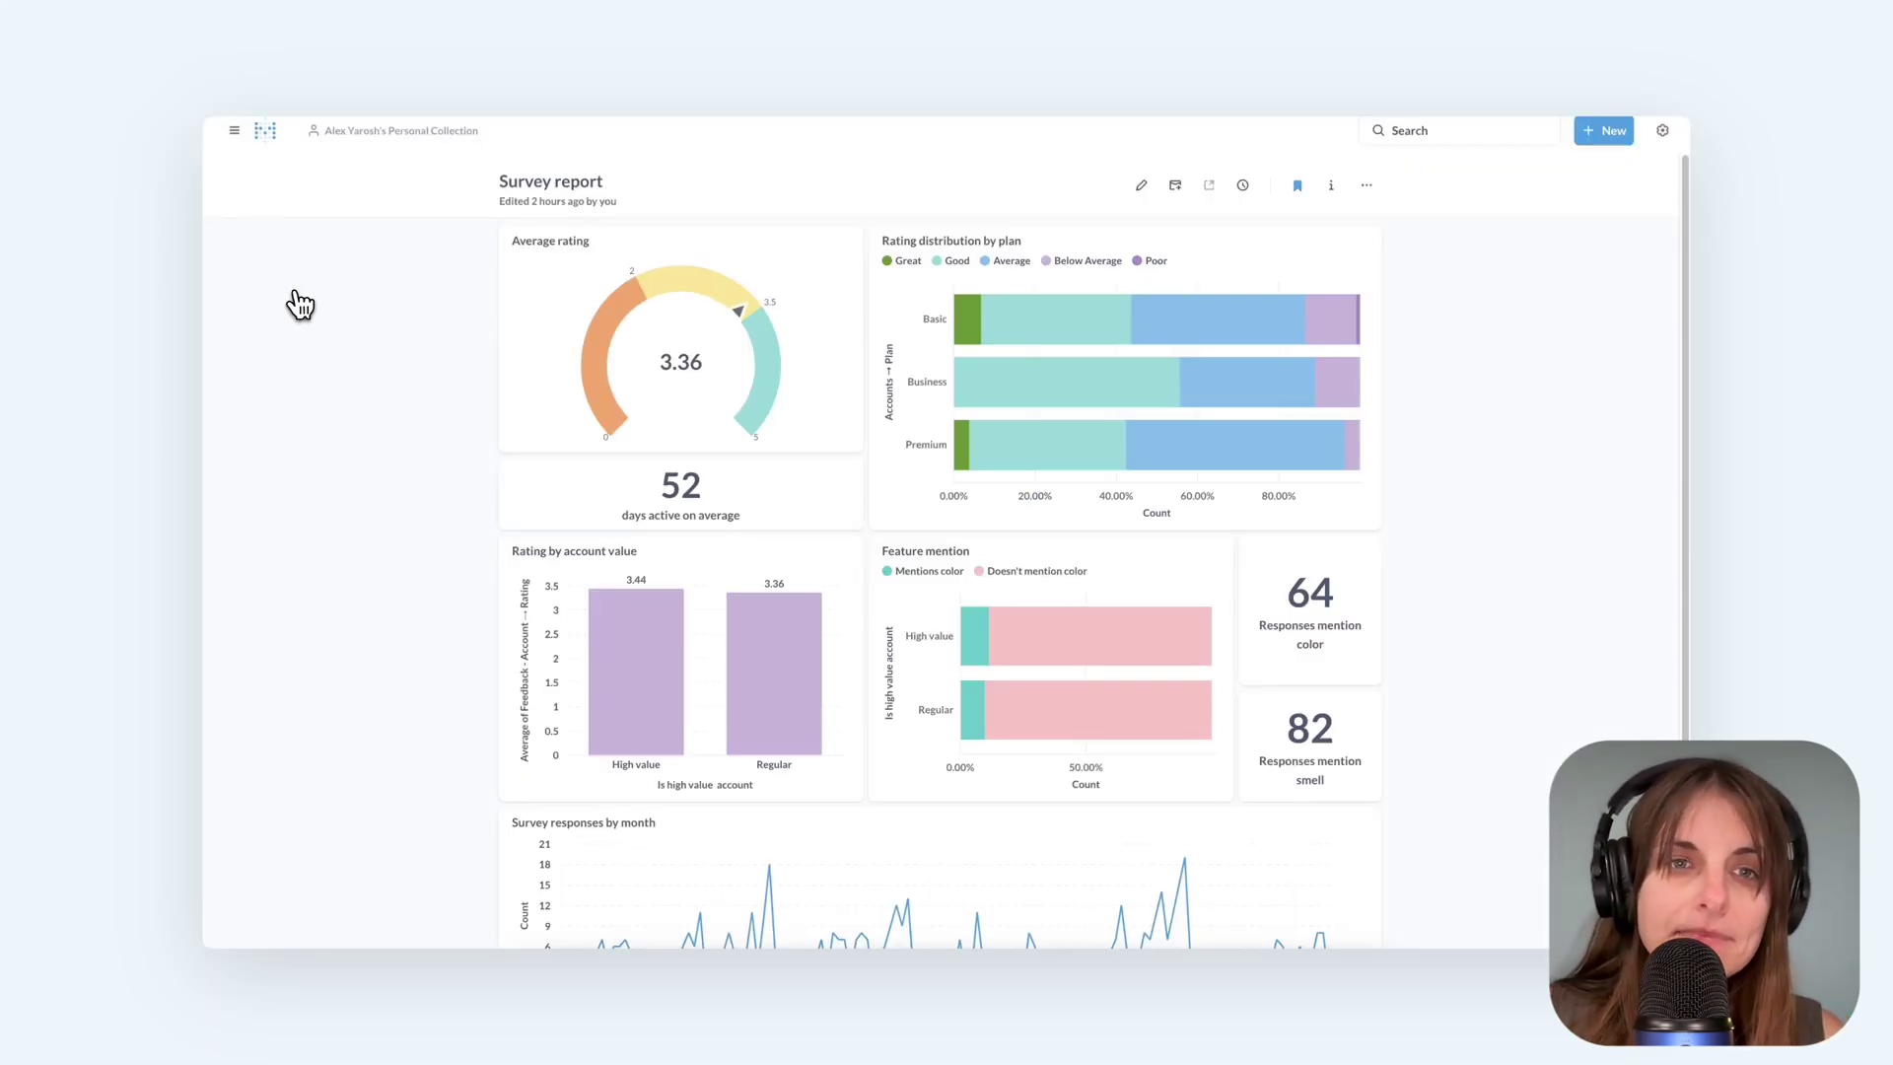
- Read the Survey report chart values: 52 days active, 64 color and 82 smell mentions
mouse_move(989, 333)
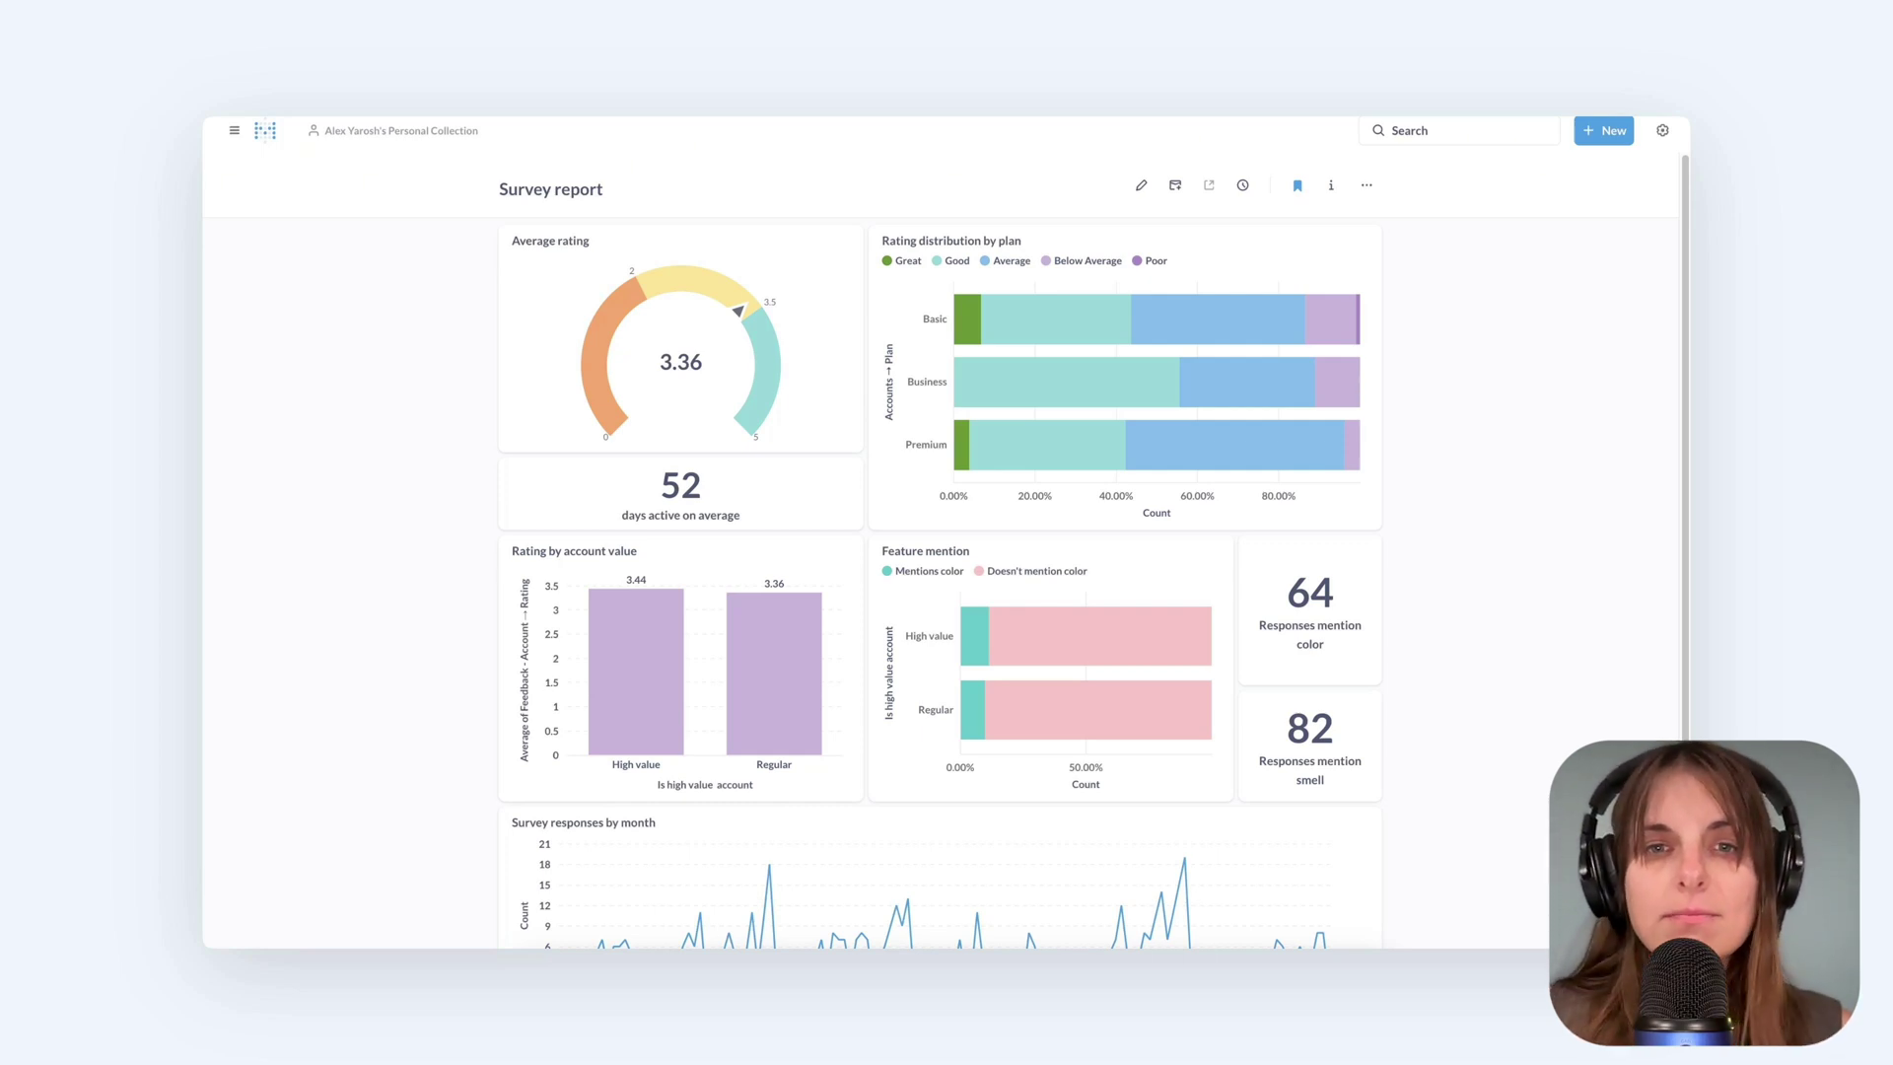
mouse_move(980, 646)
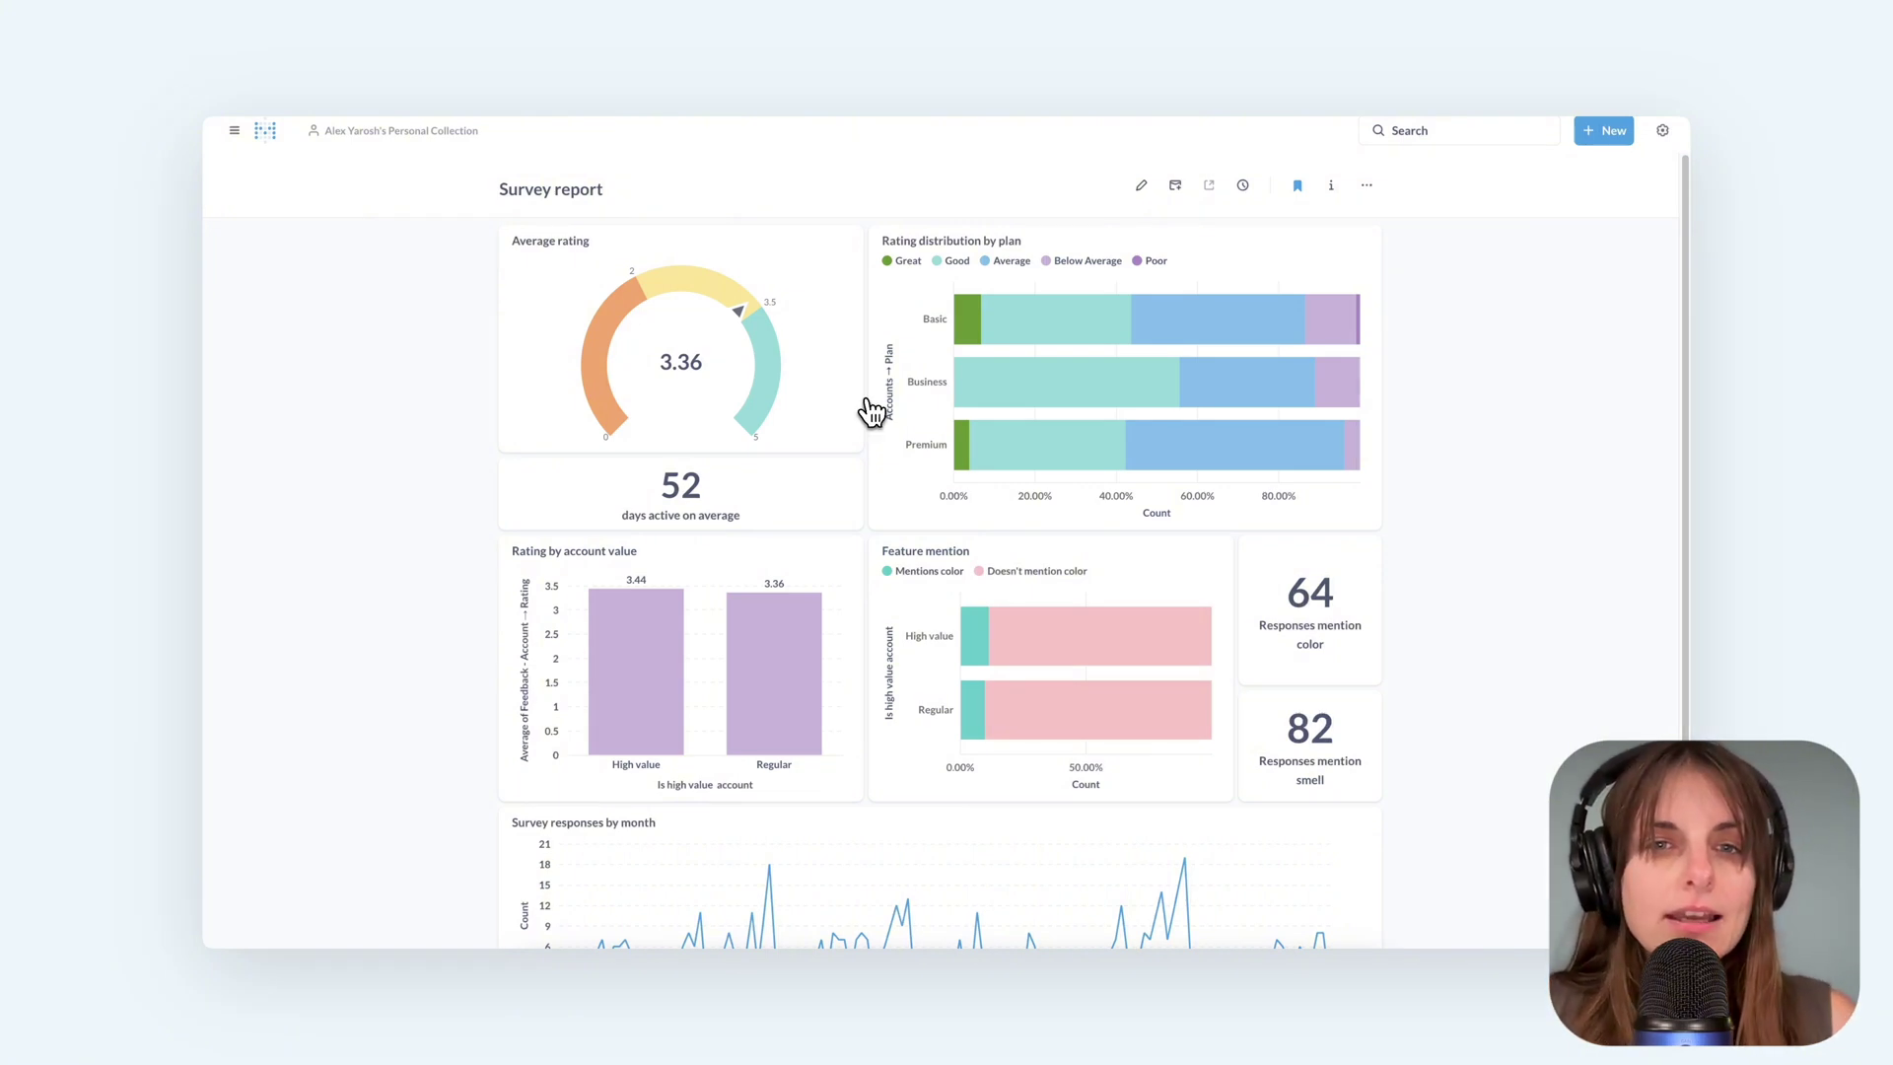
key("ctrl+Tab")
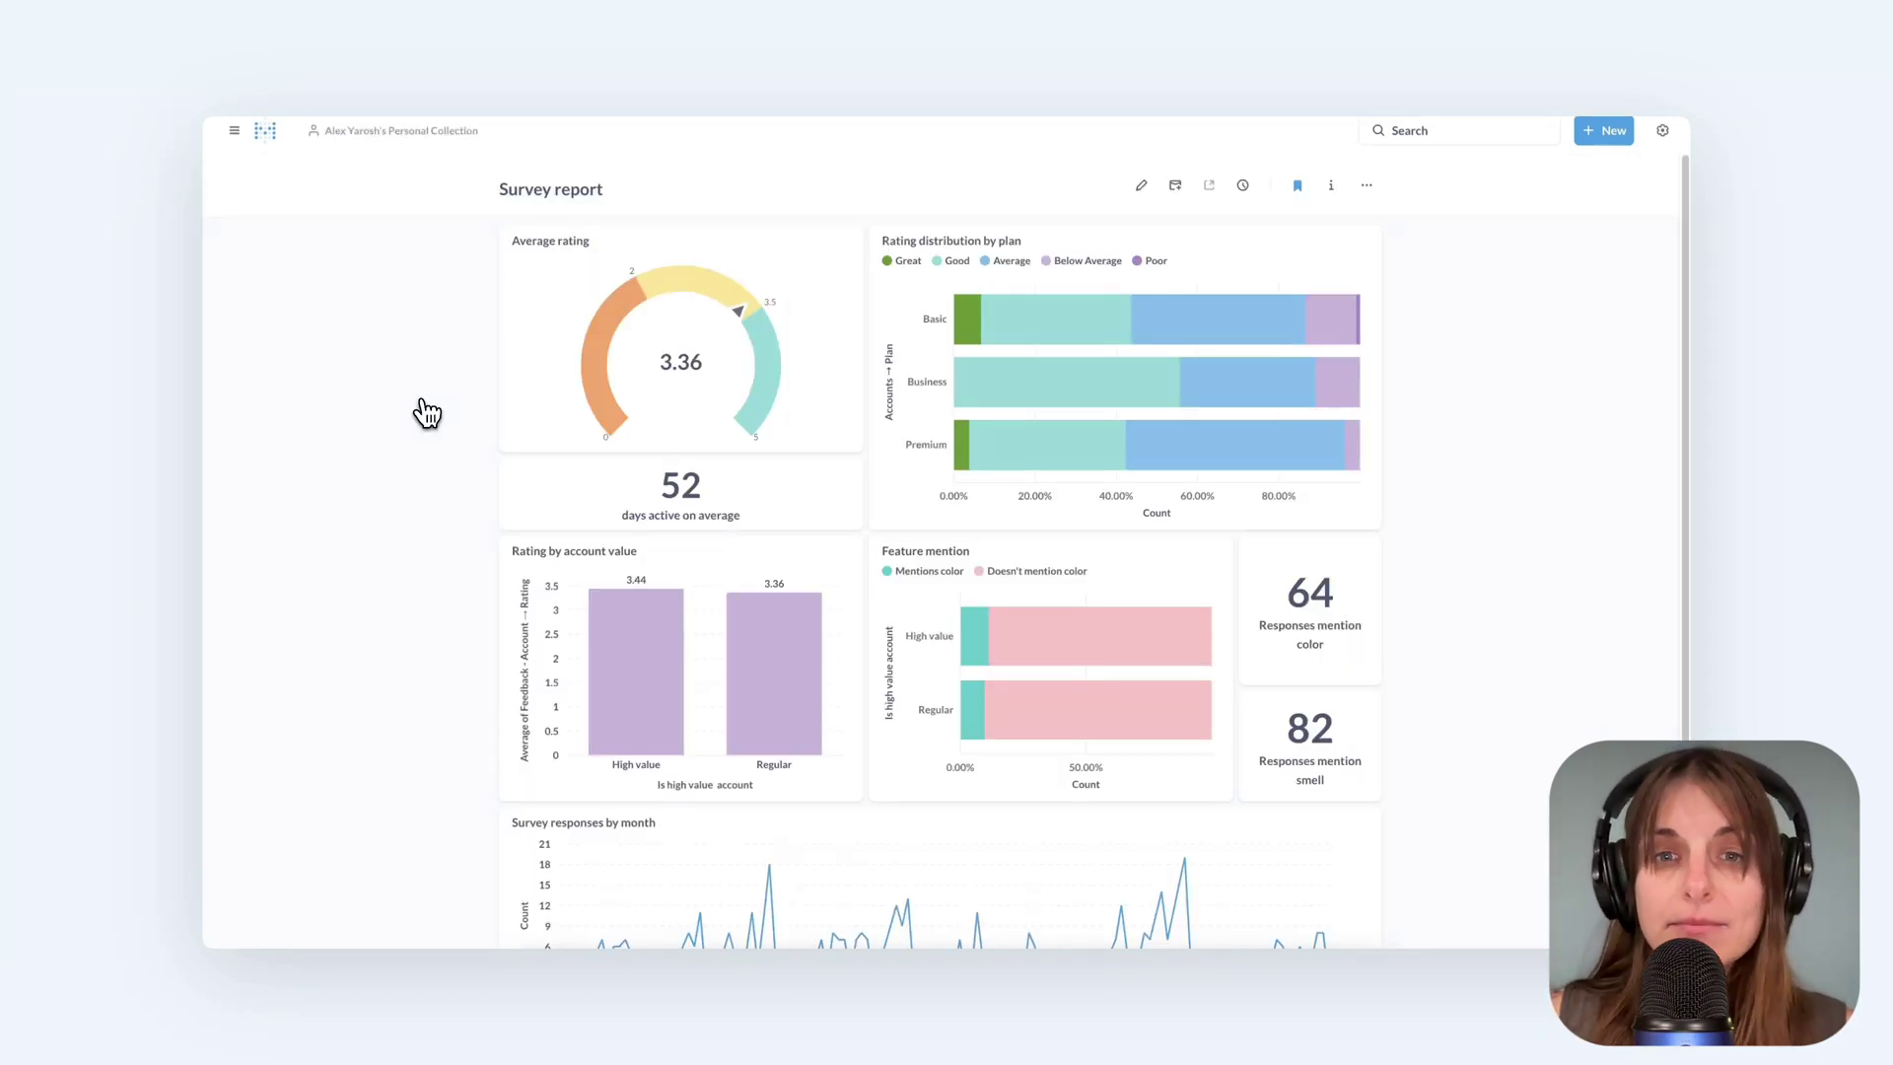
- Open the Rating distribution by plan question and show its notebook editor
left_click(938, 245)
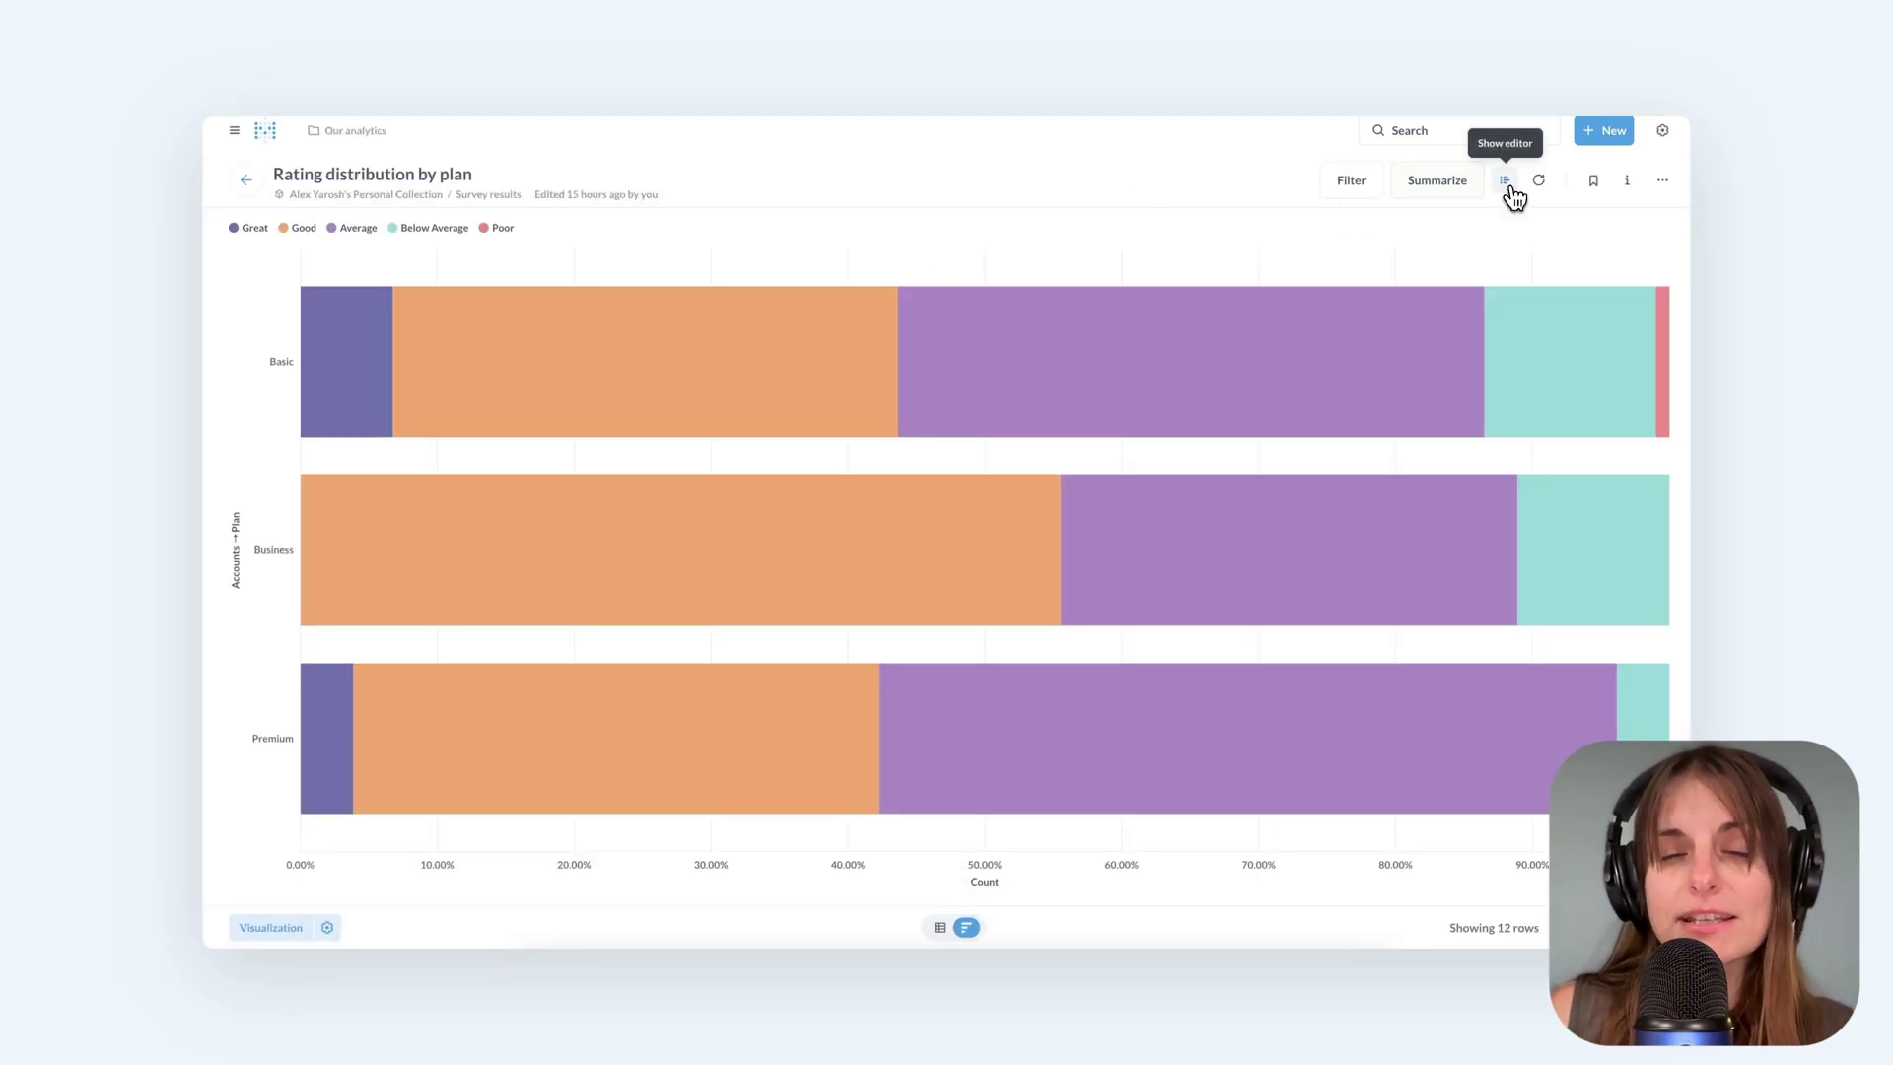
left_click(1504, 181)
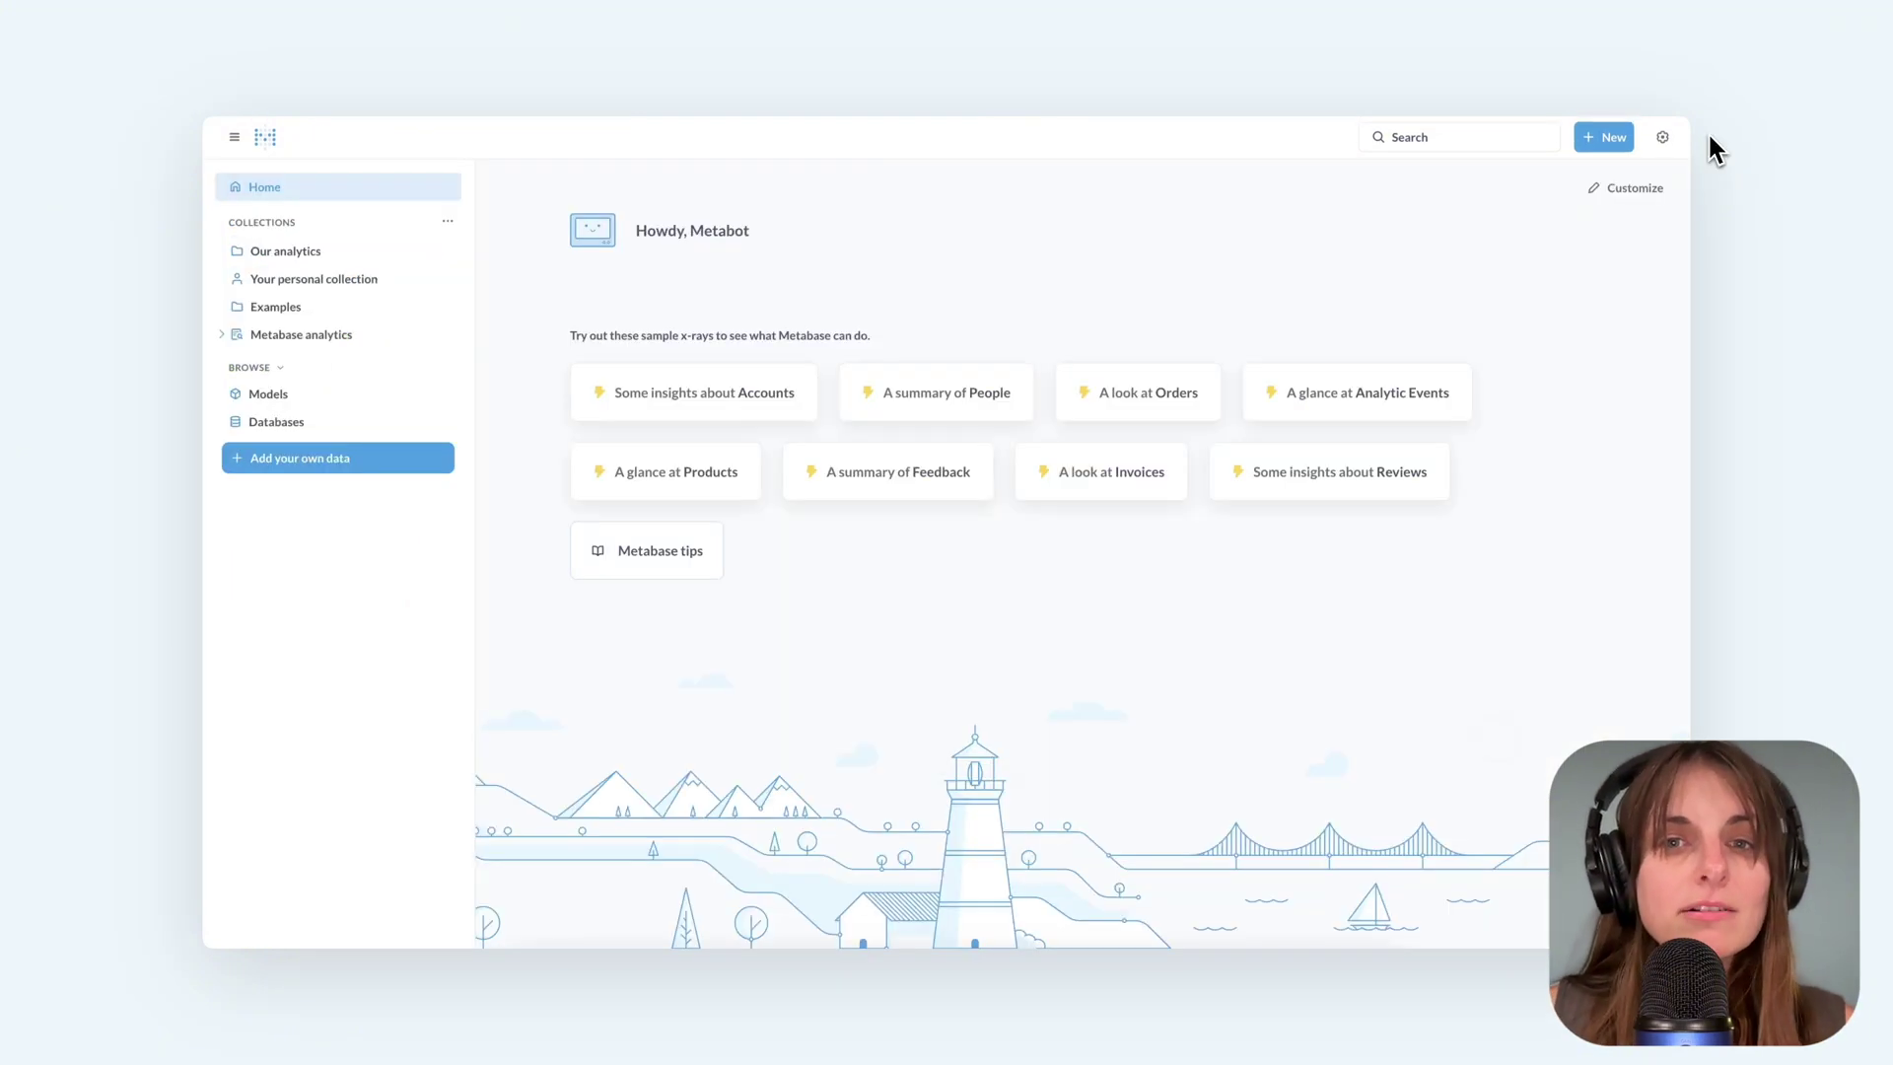
- Create a new model in the notebook editor, closing the starting data picker
left_click(1589, 139)
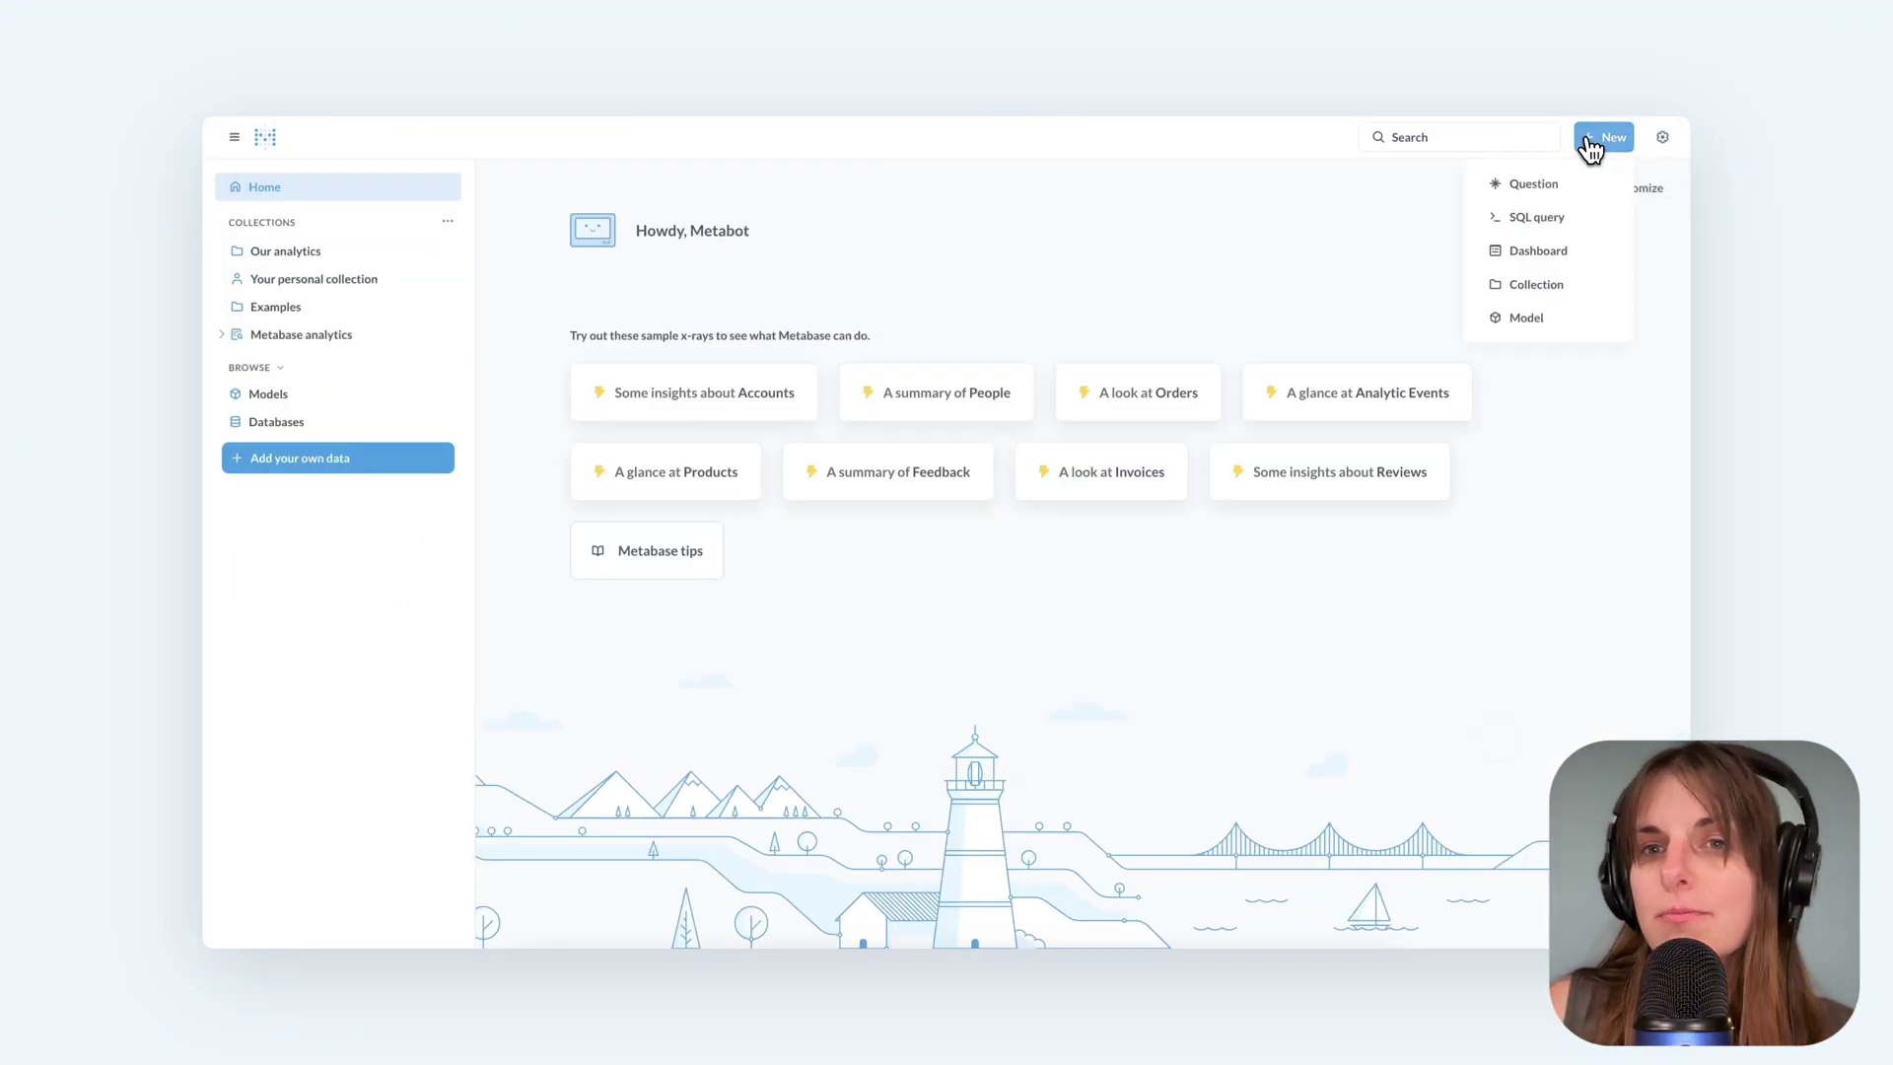
left_click(1544, 318)
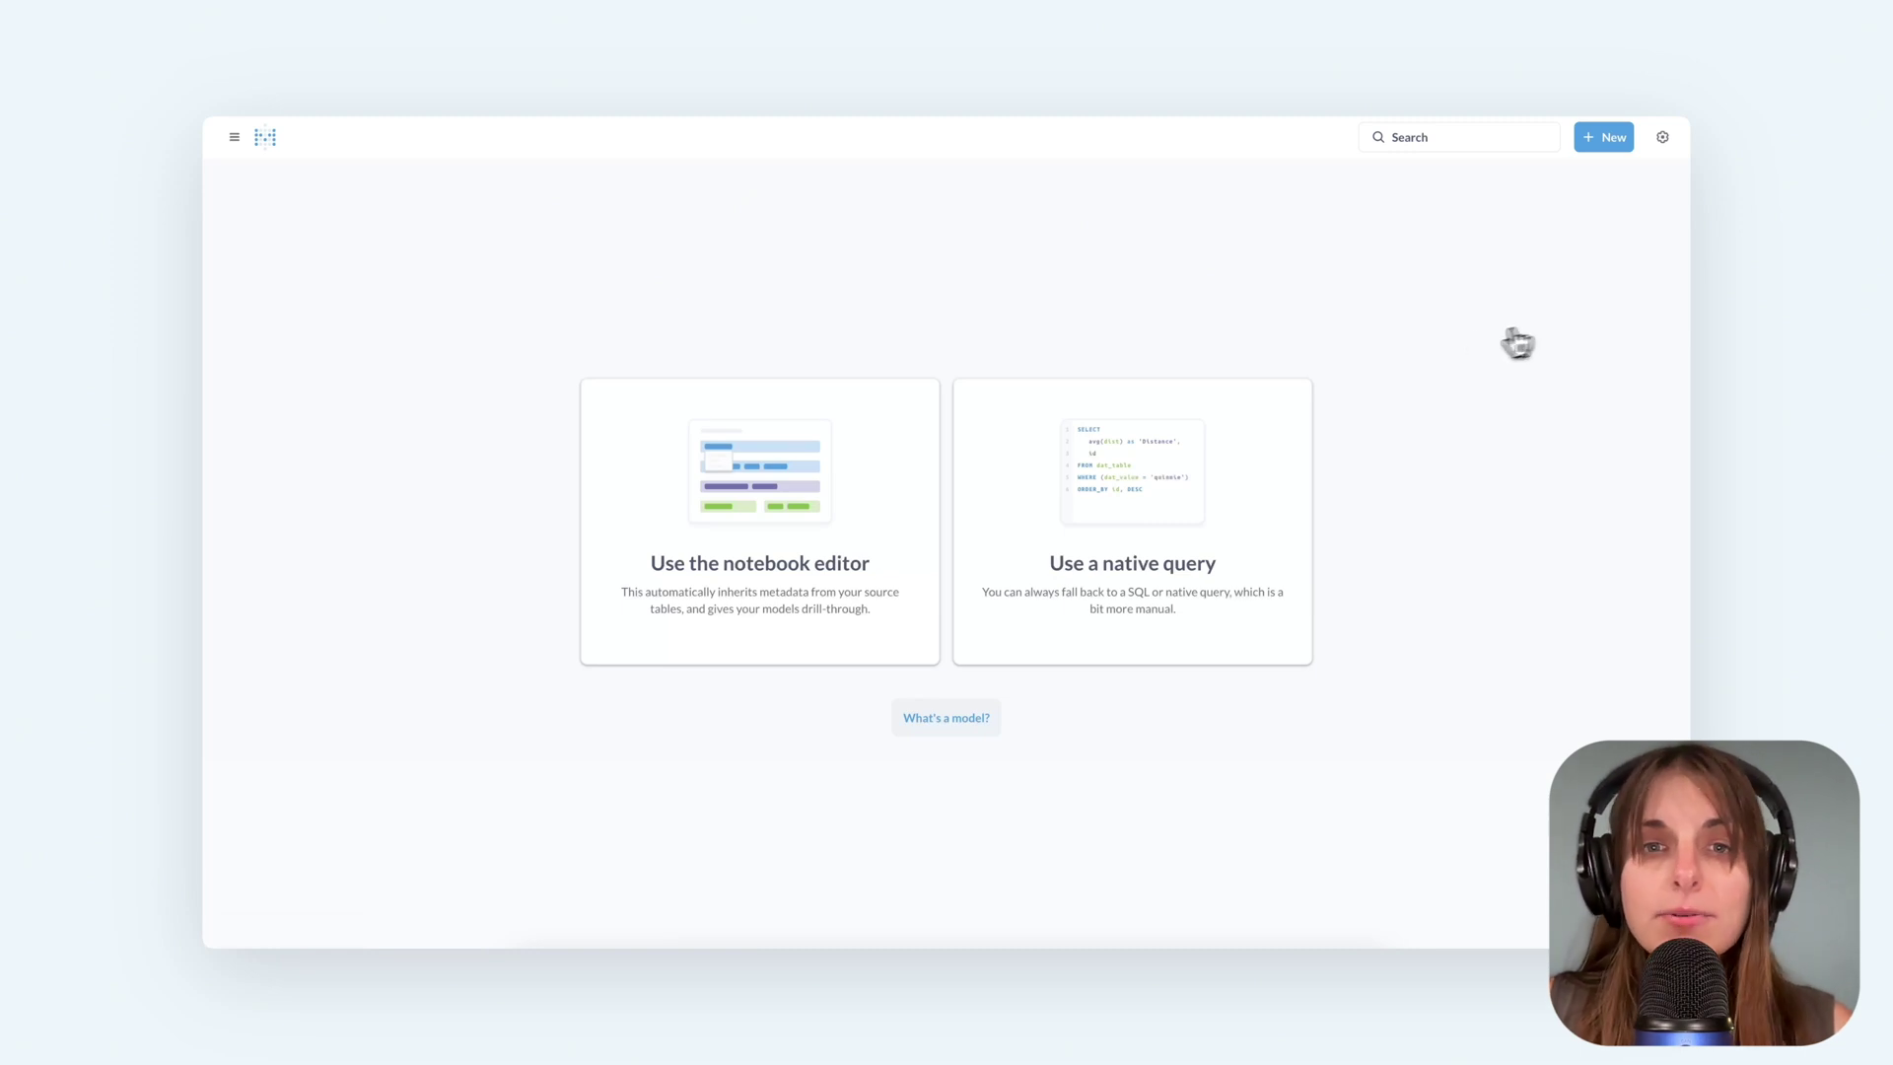
left_click(766, 501)
key("Escape")
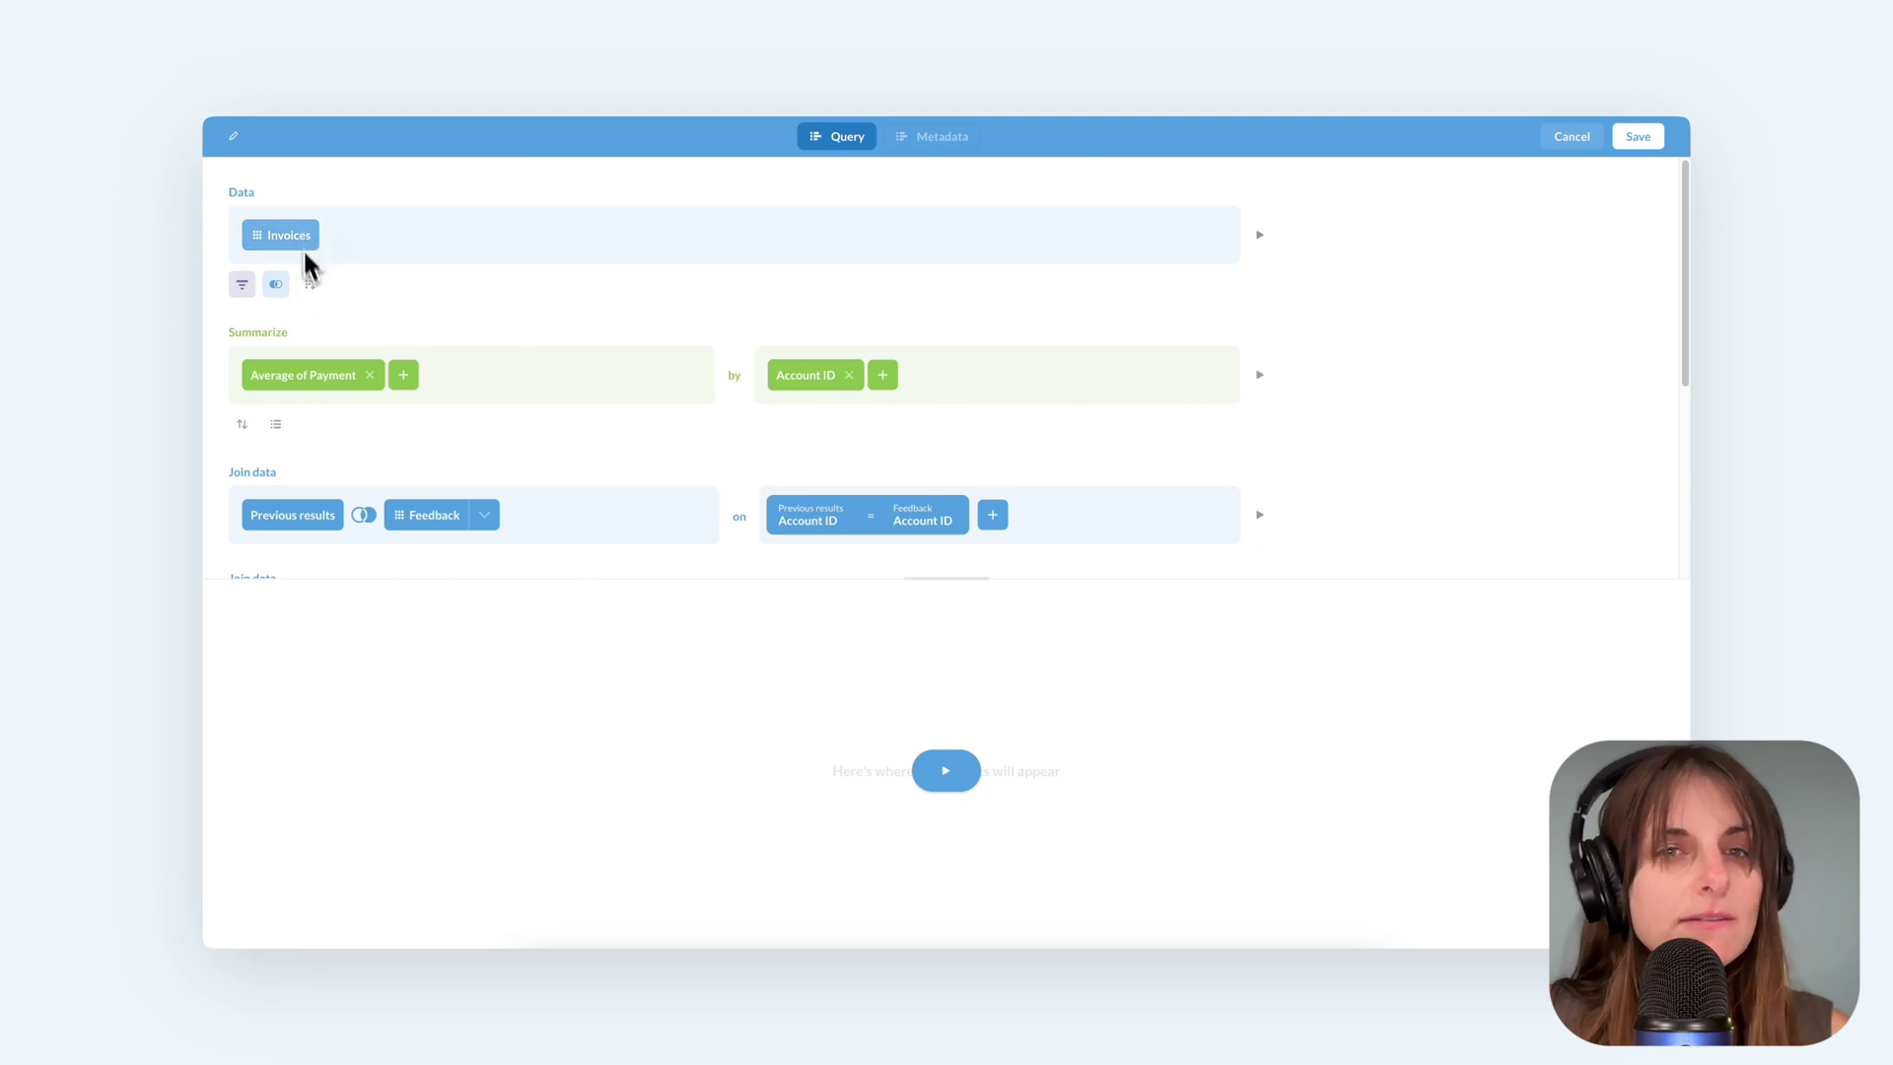
scroll(440, 540, "down", 1)
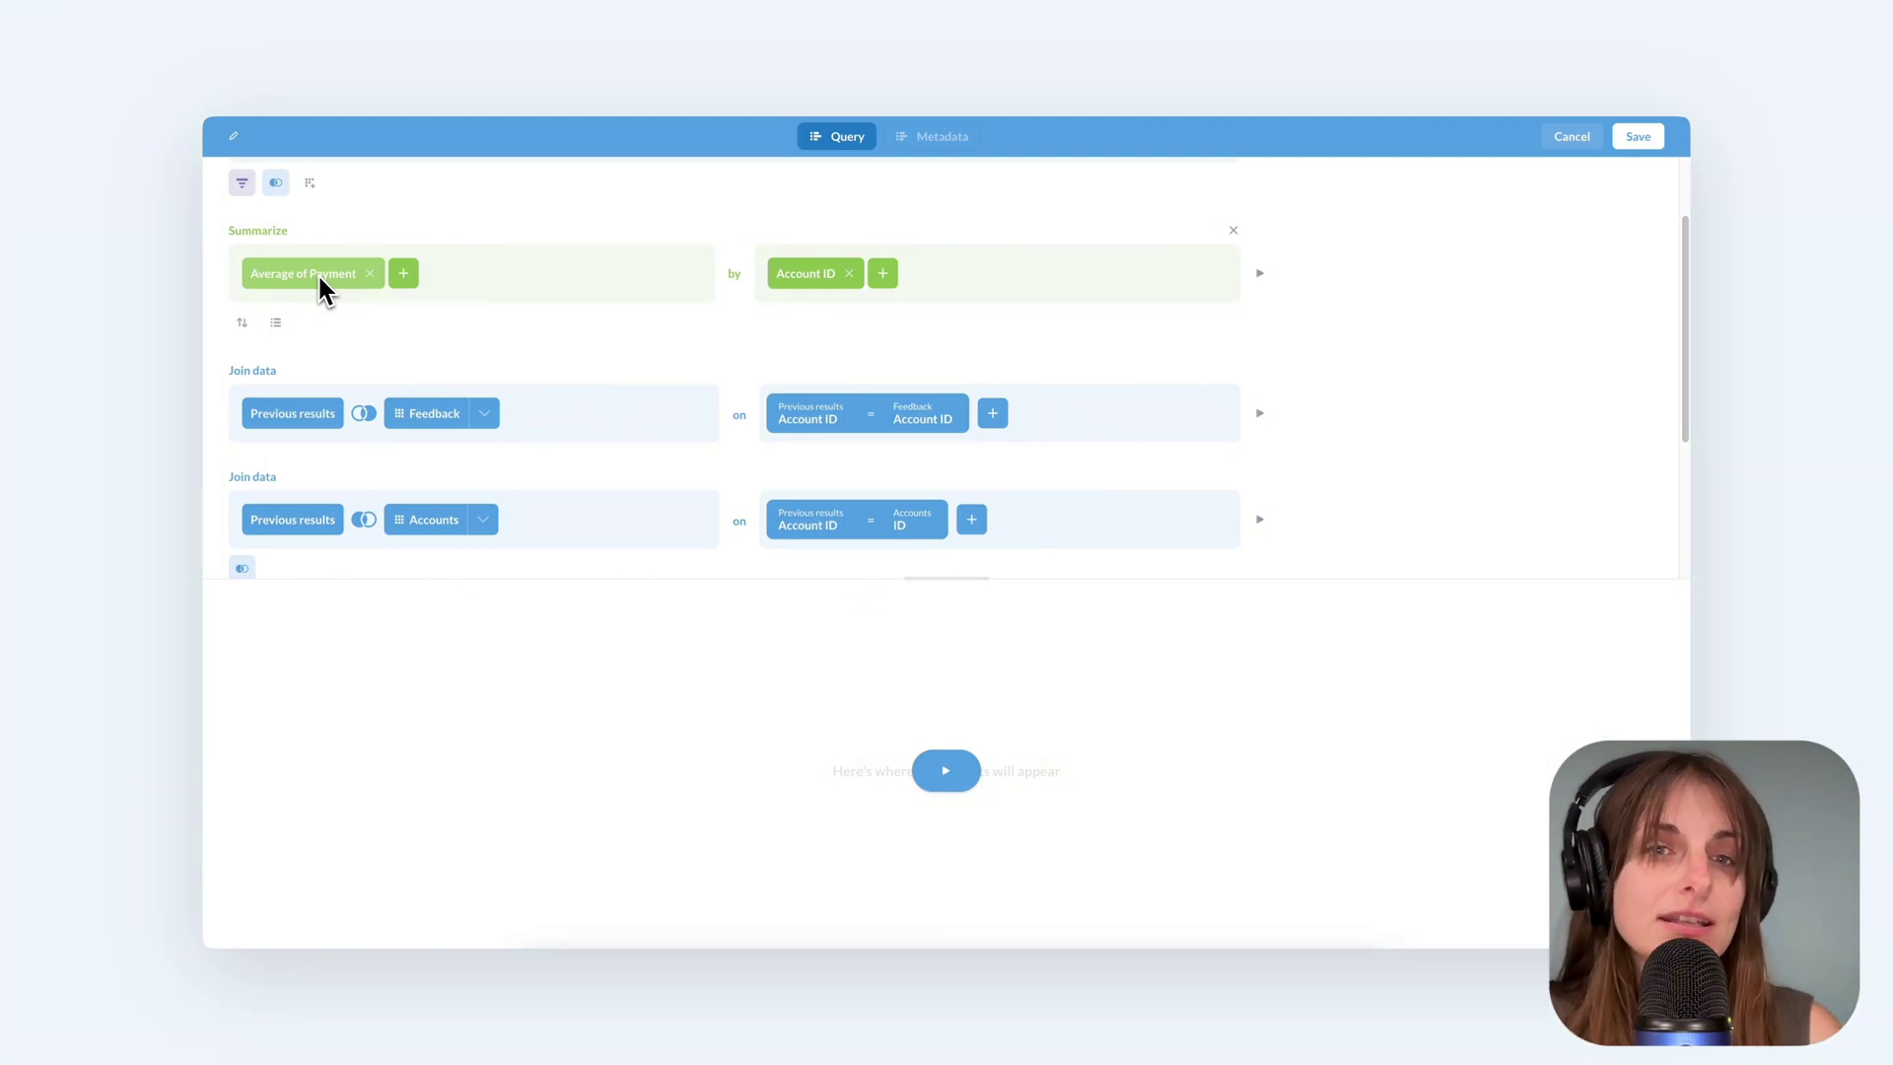
scroll(354, 393, "down", 2)
left_click(314, 424)
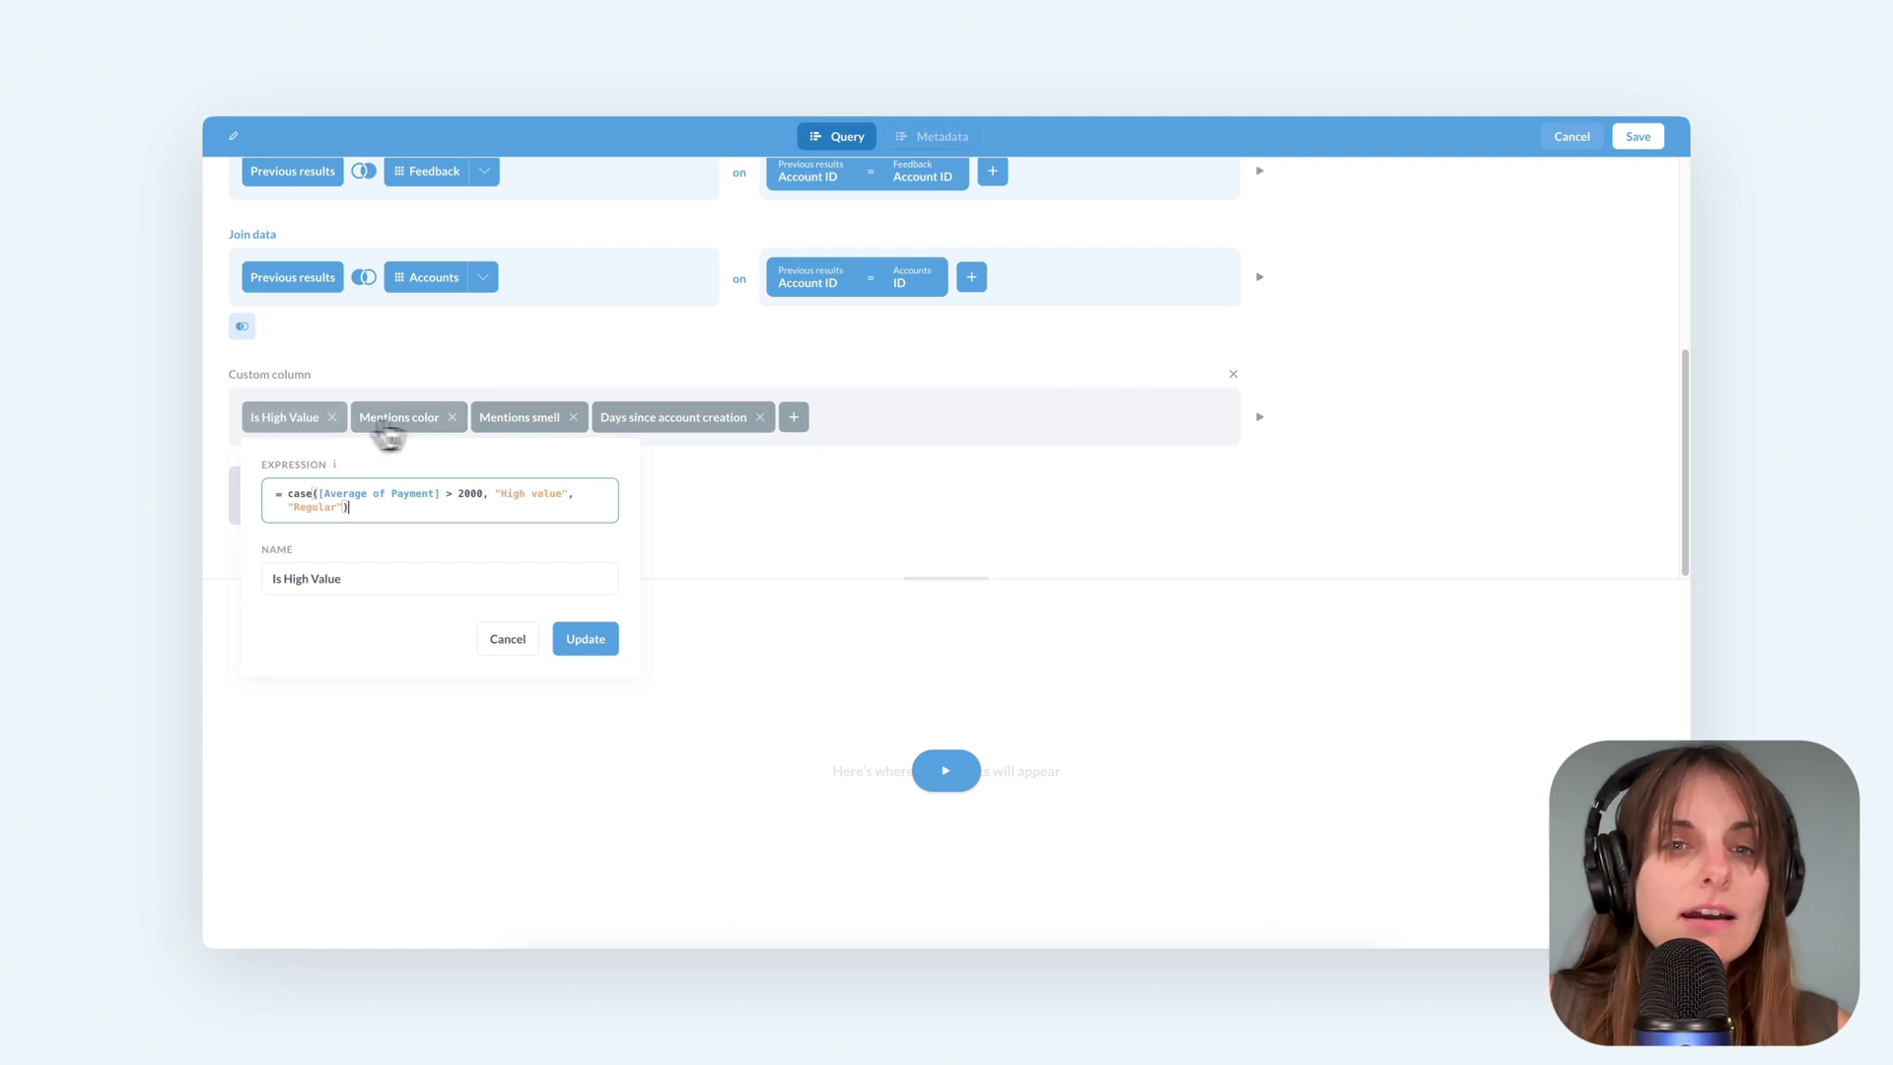
left_click(401, 427)
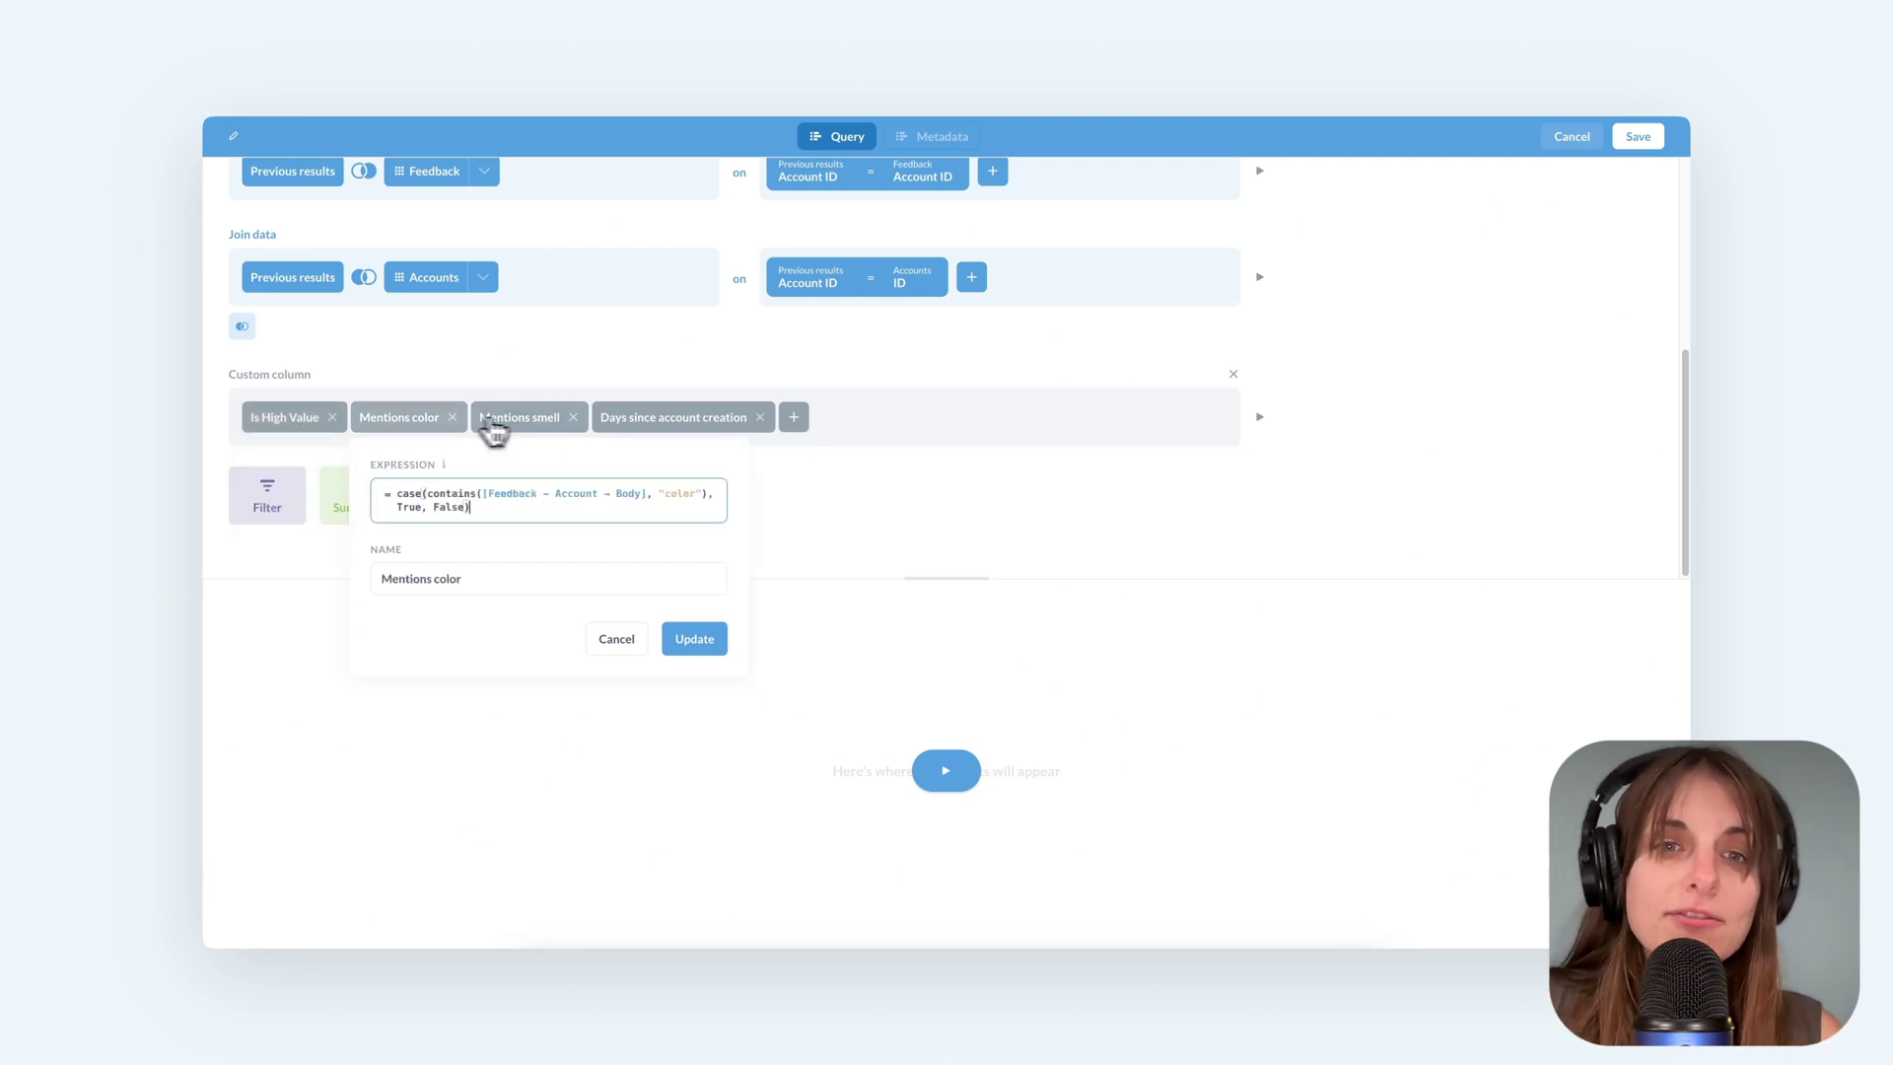
left_click(513, 427)
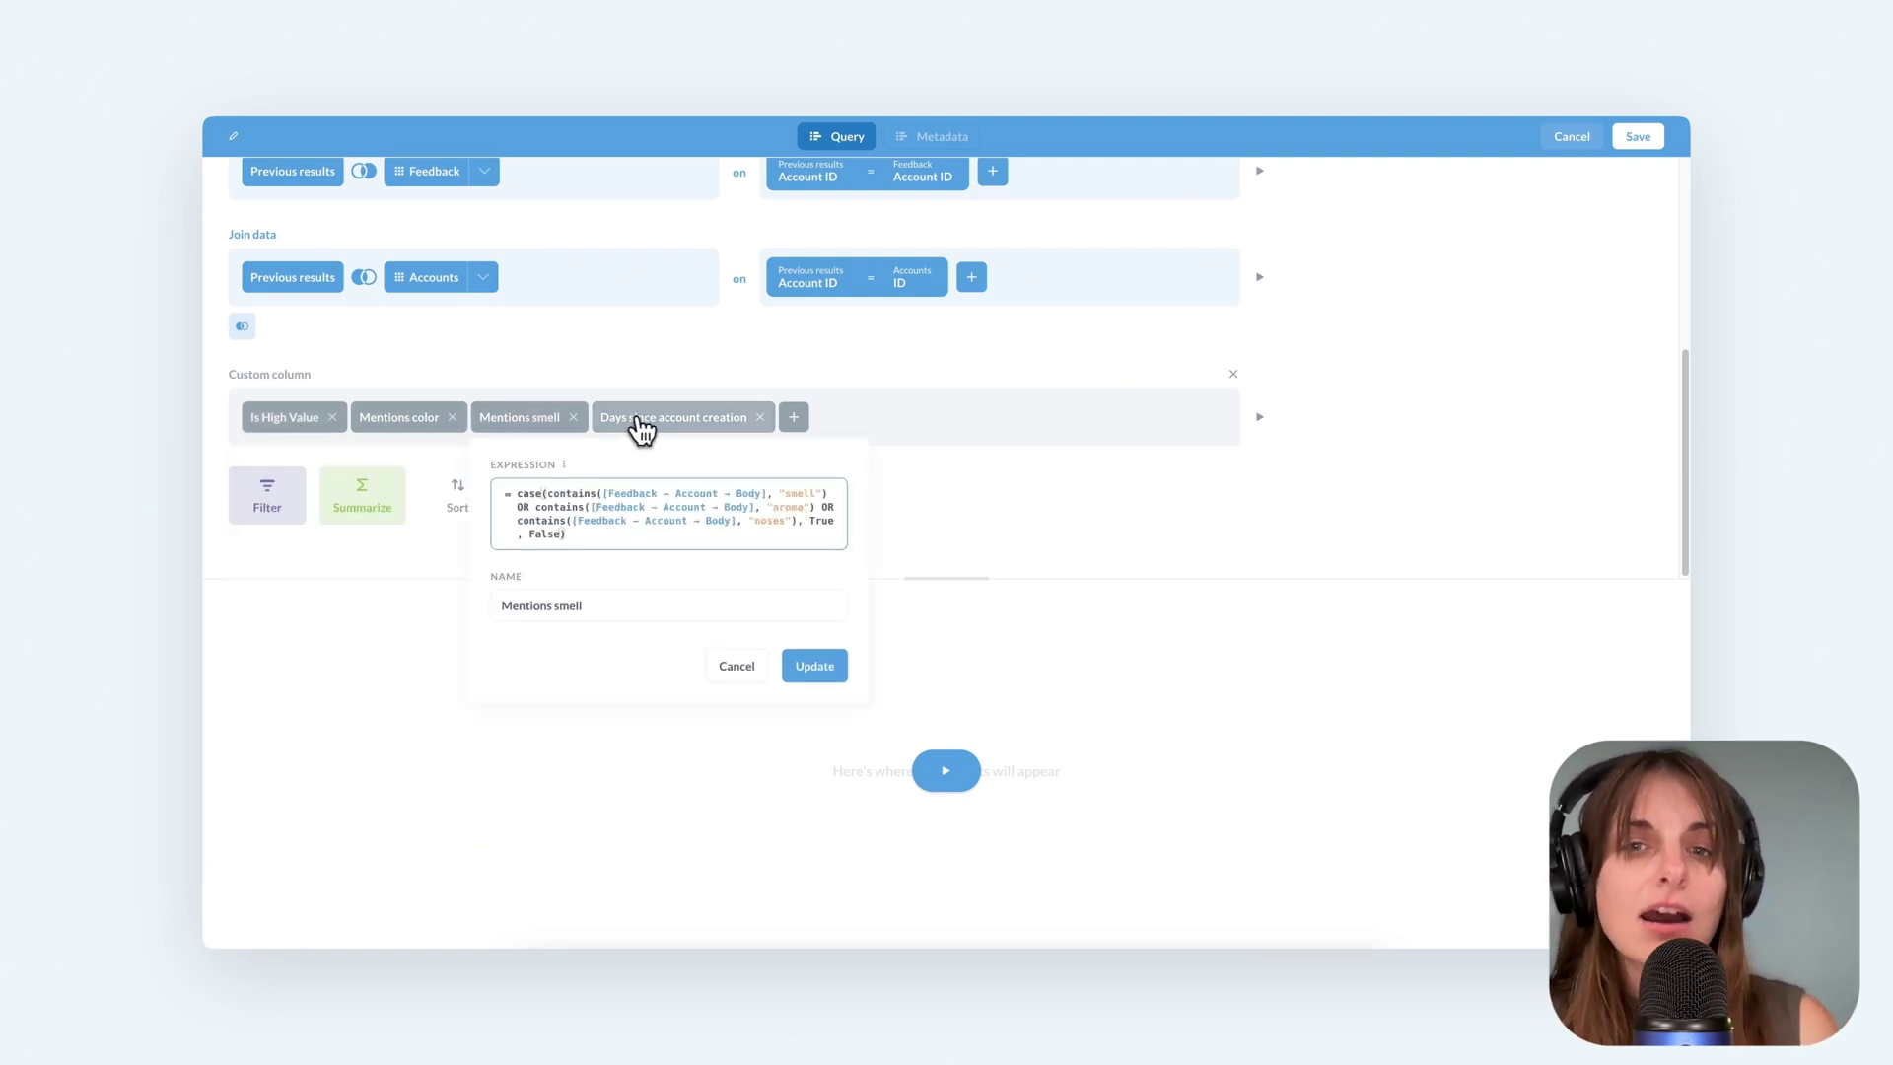
left_click(639, 424)
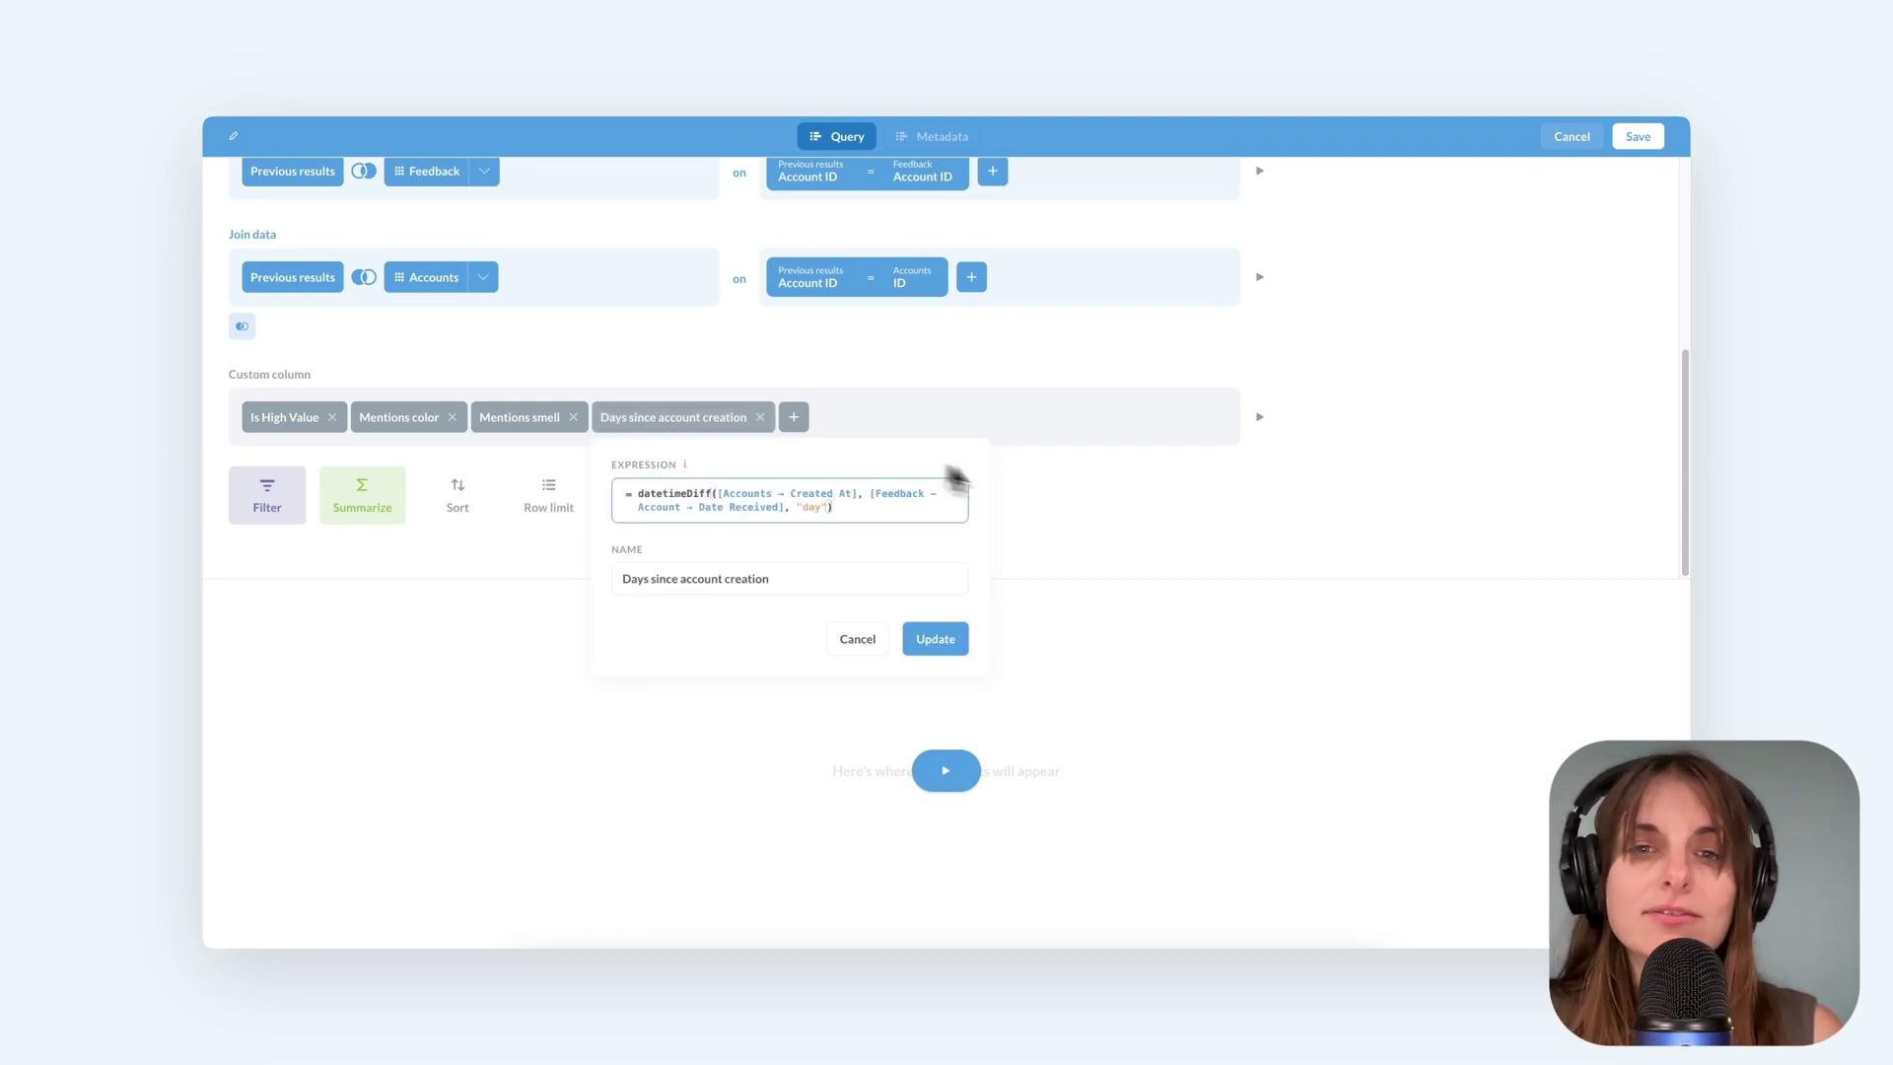
left_click(1100, 491)
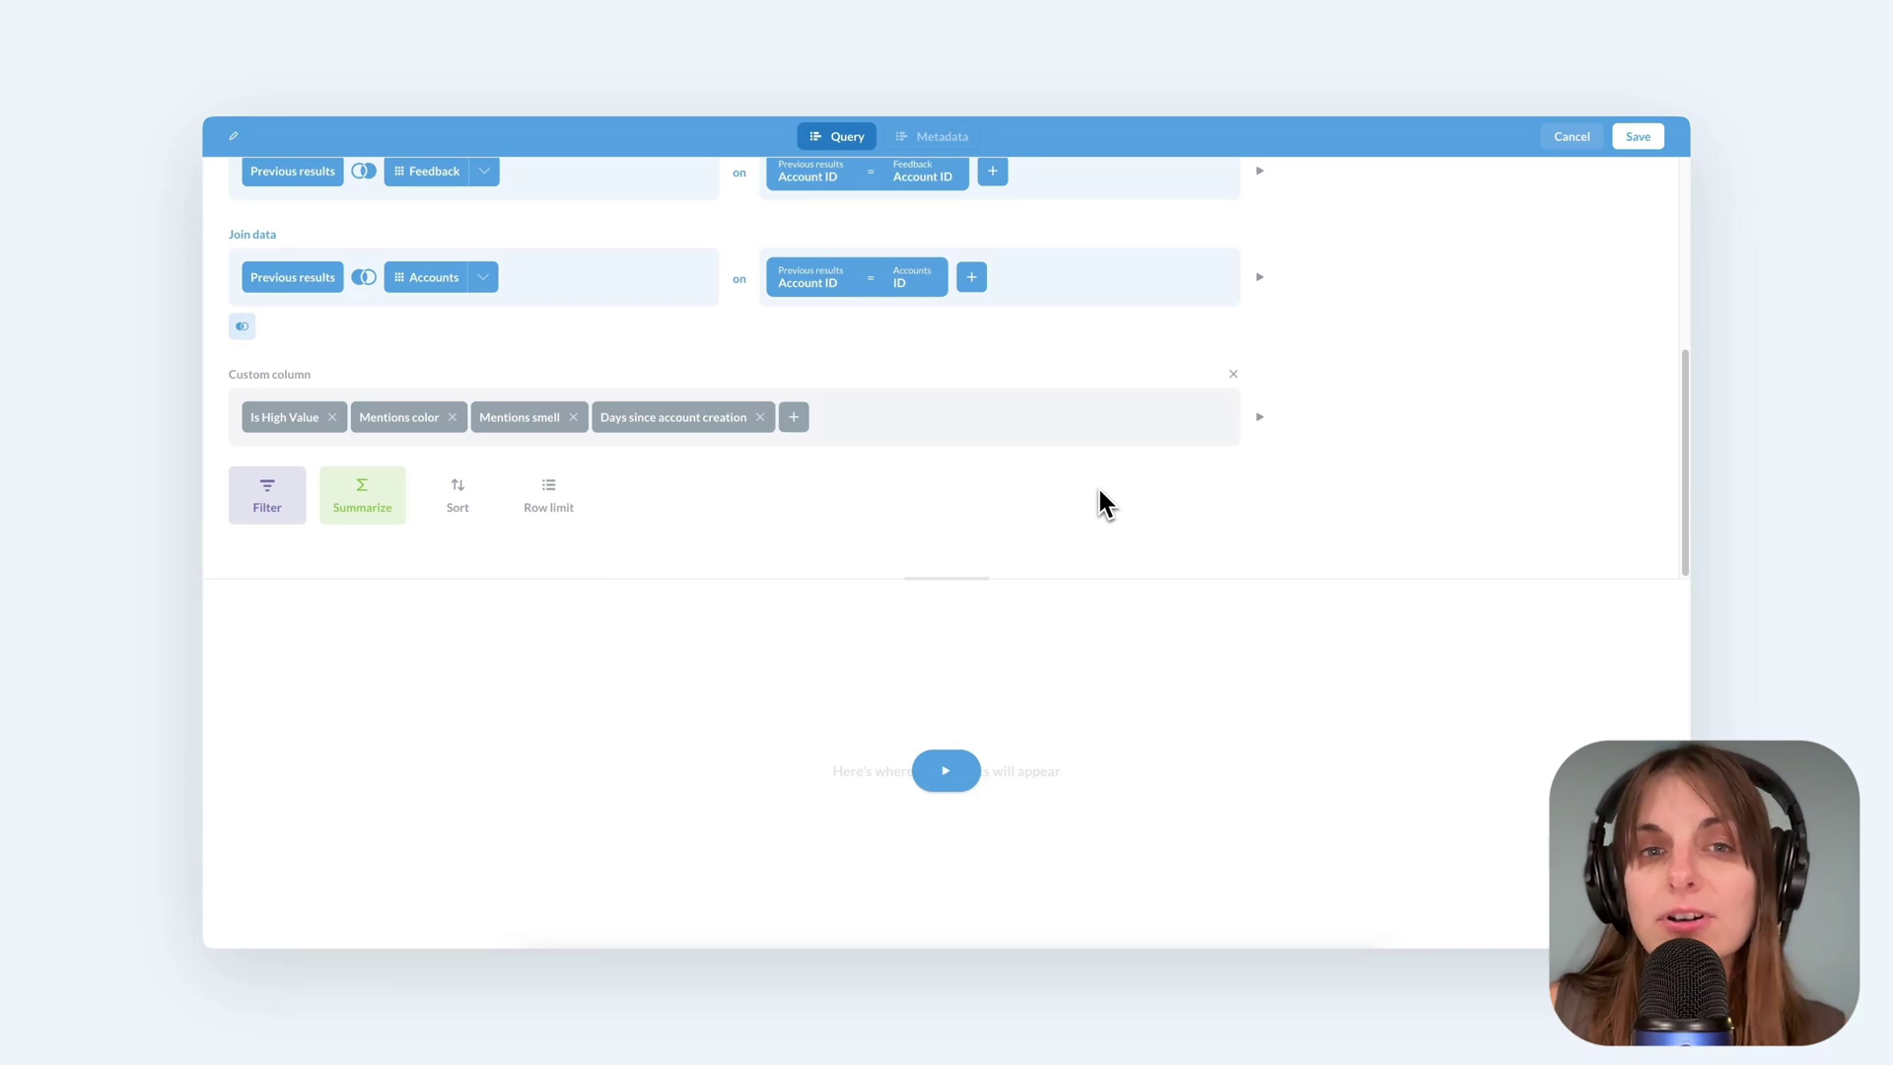
scroll(1098, 491, "up", 4)
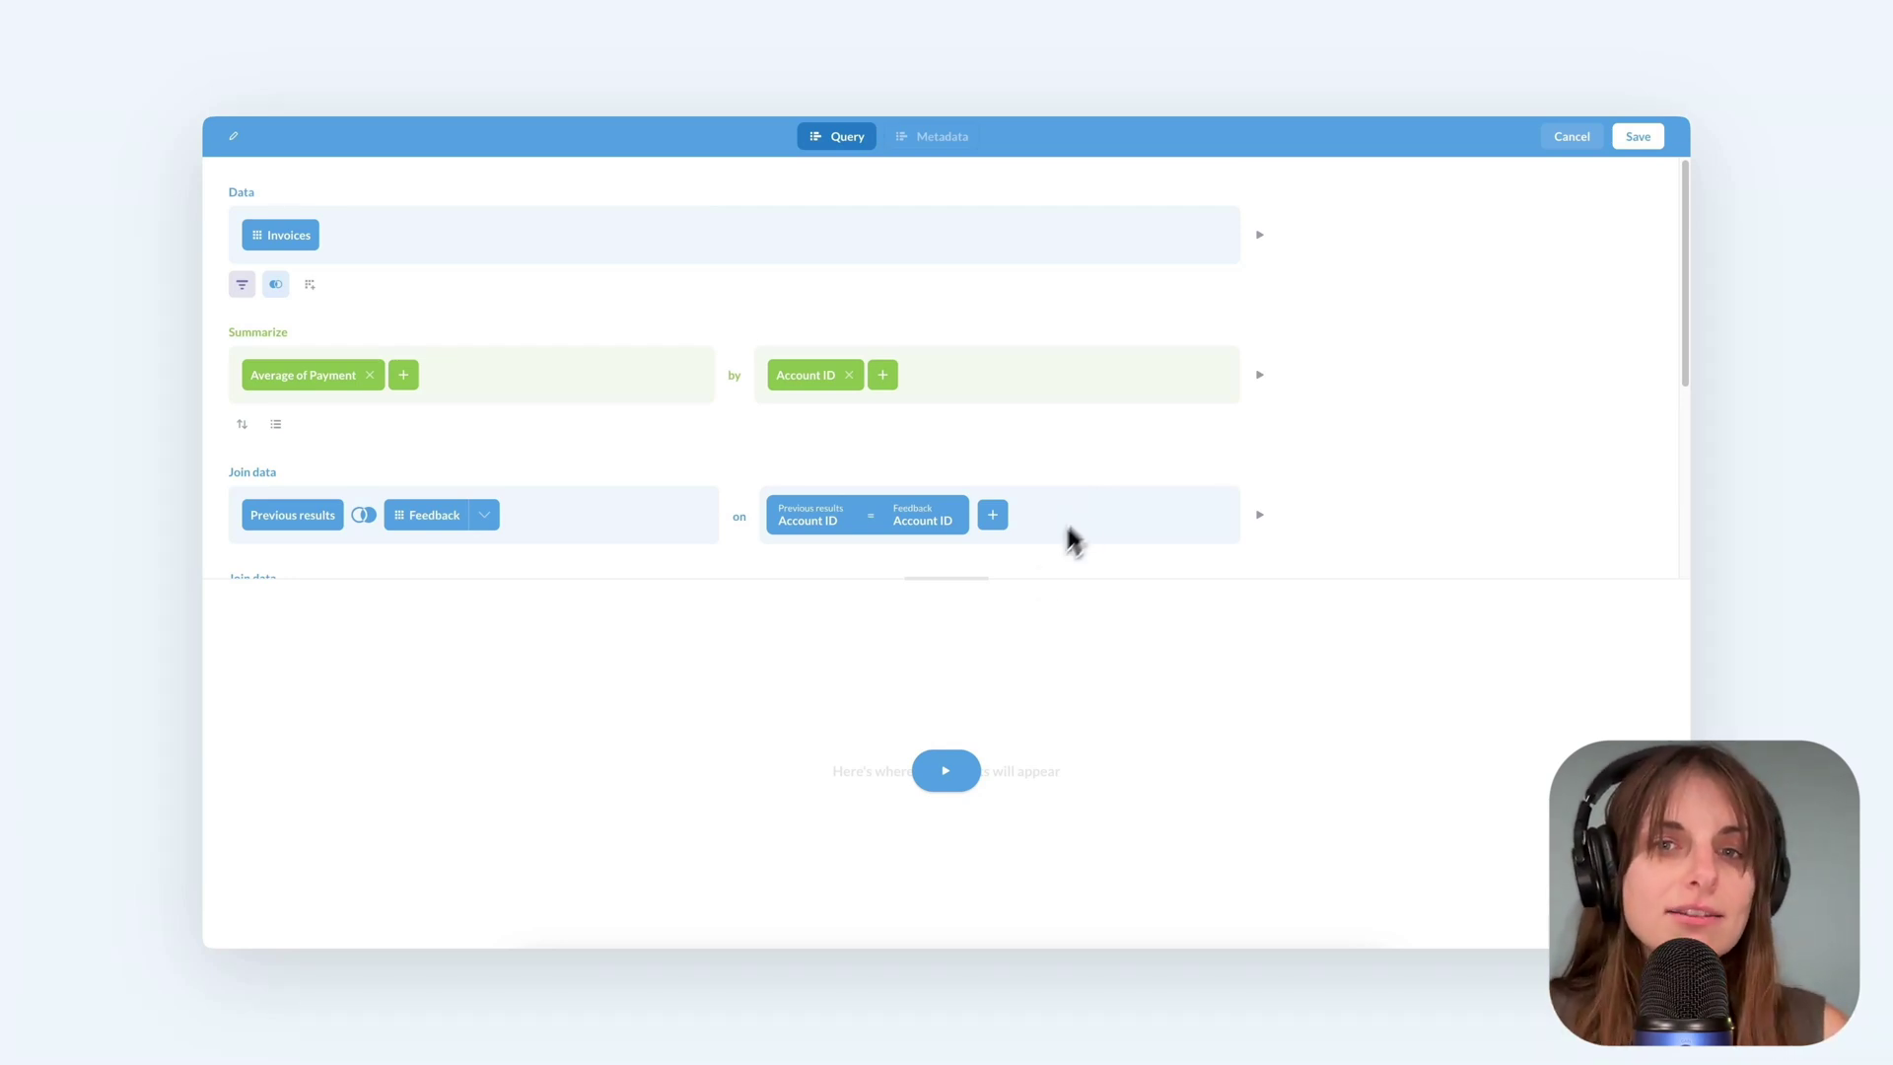
- Preview the query results, save it as the 'Survey results' model, and start a new question
left_click(966, 773)
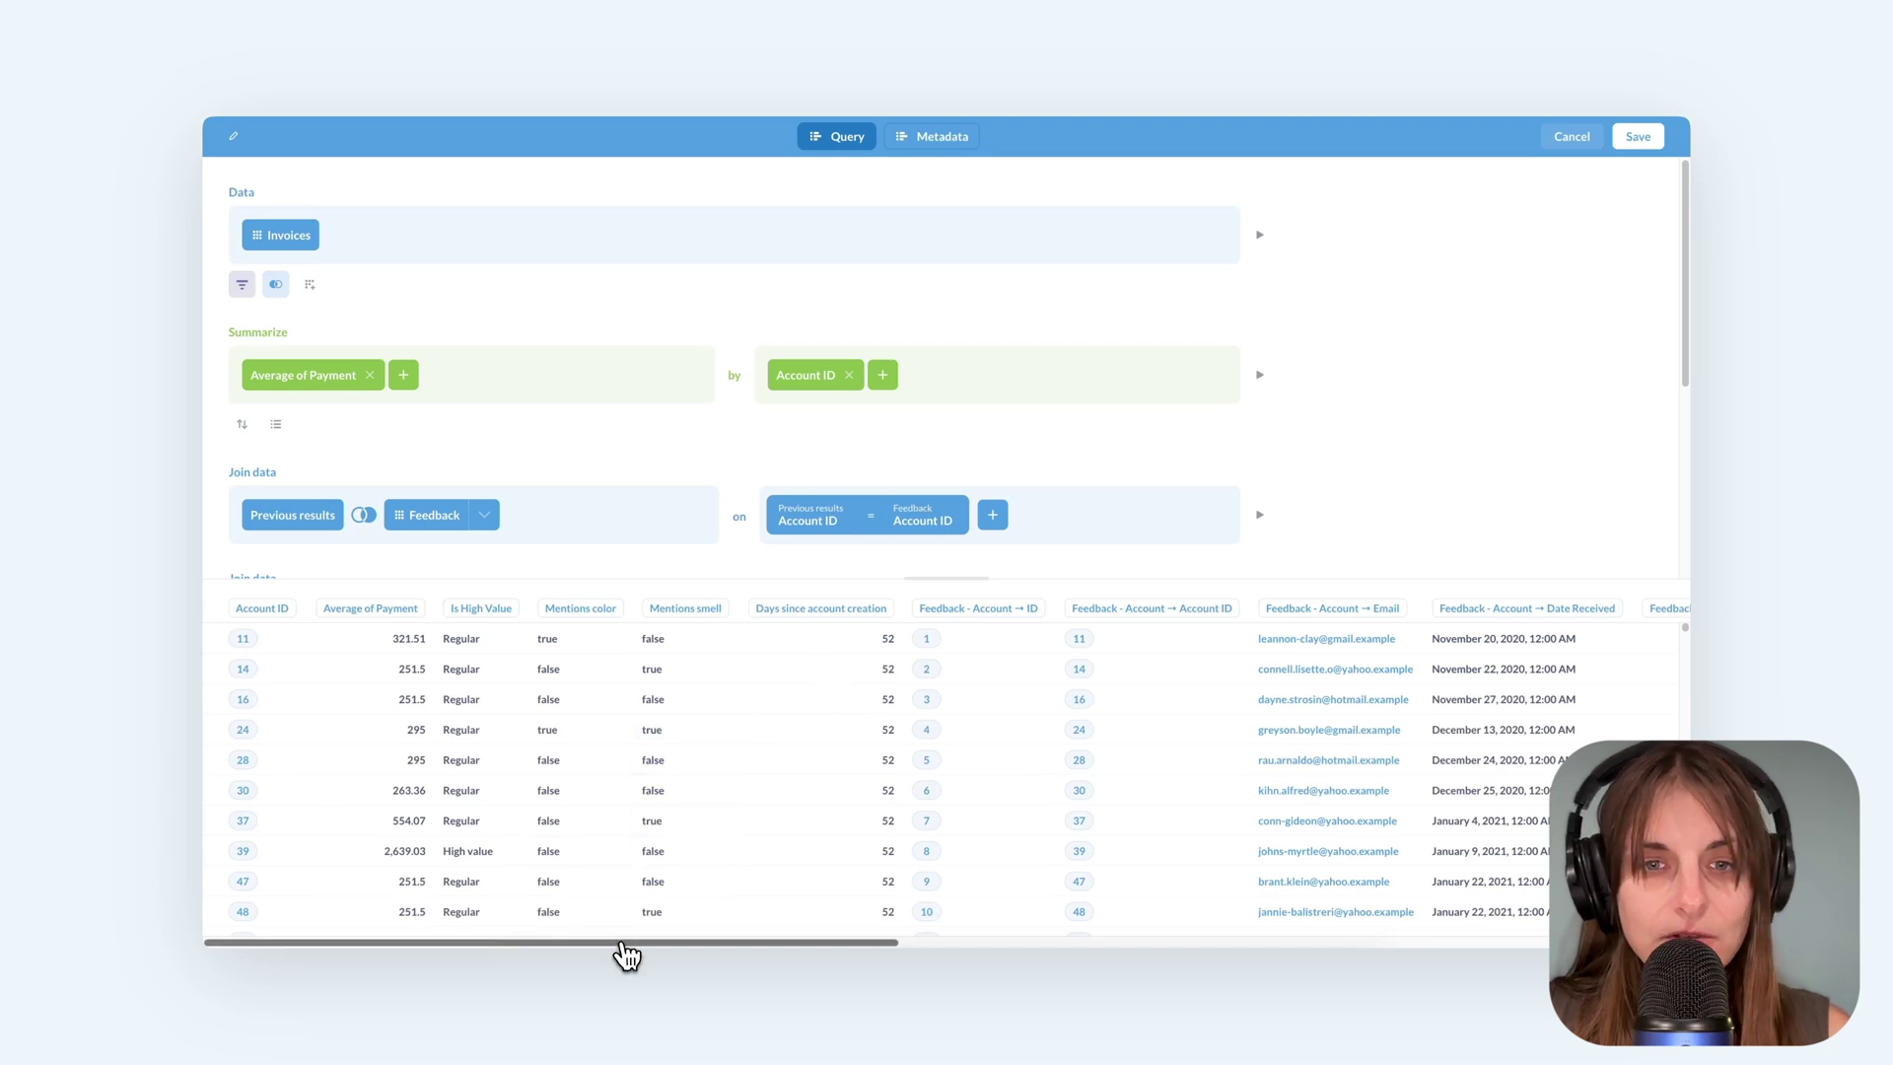
left_click_drag(625, 948, 1587, 978)
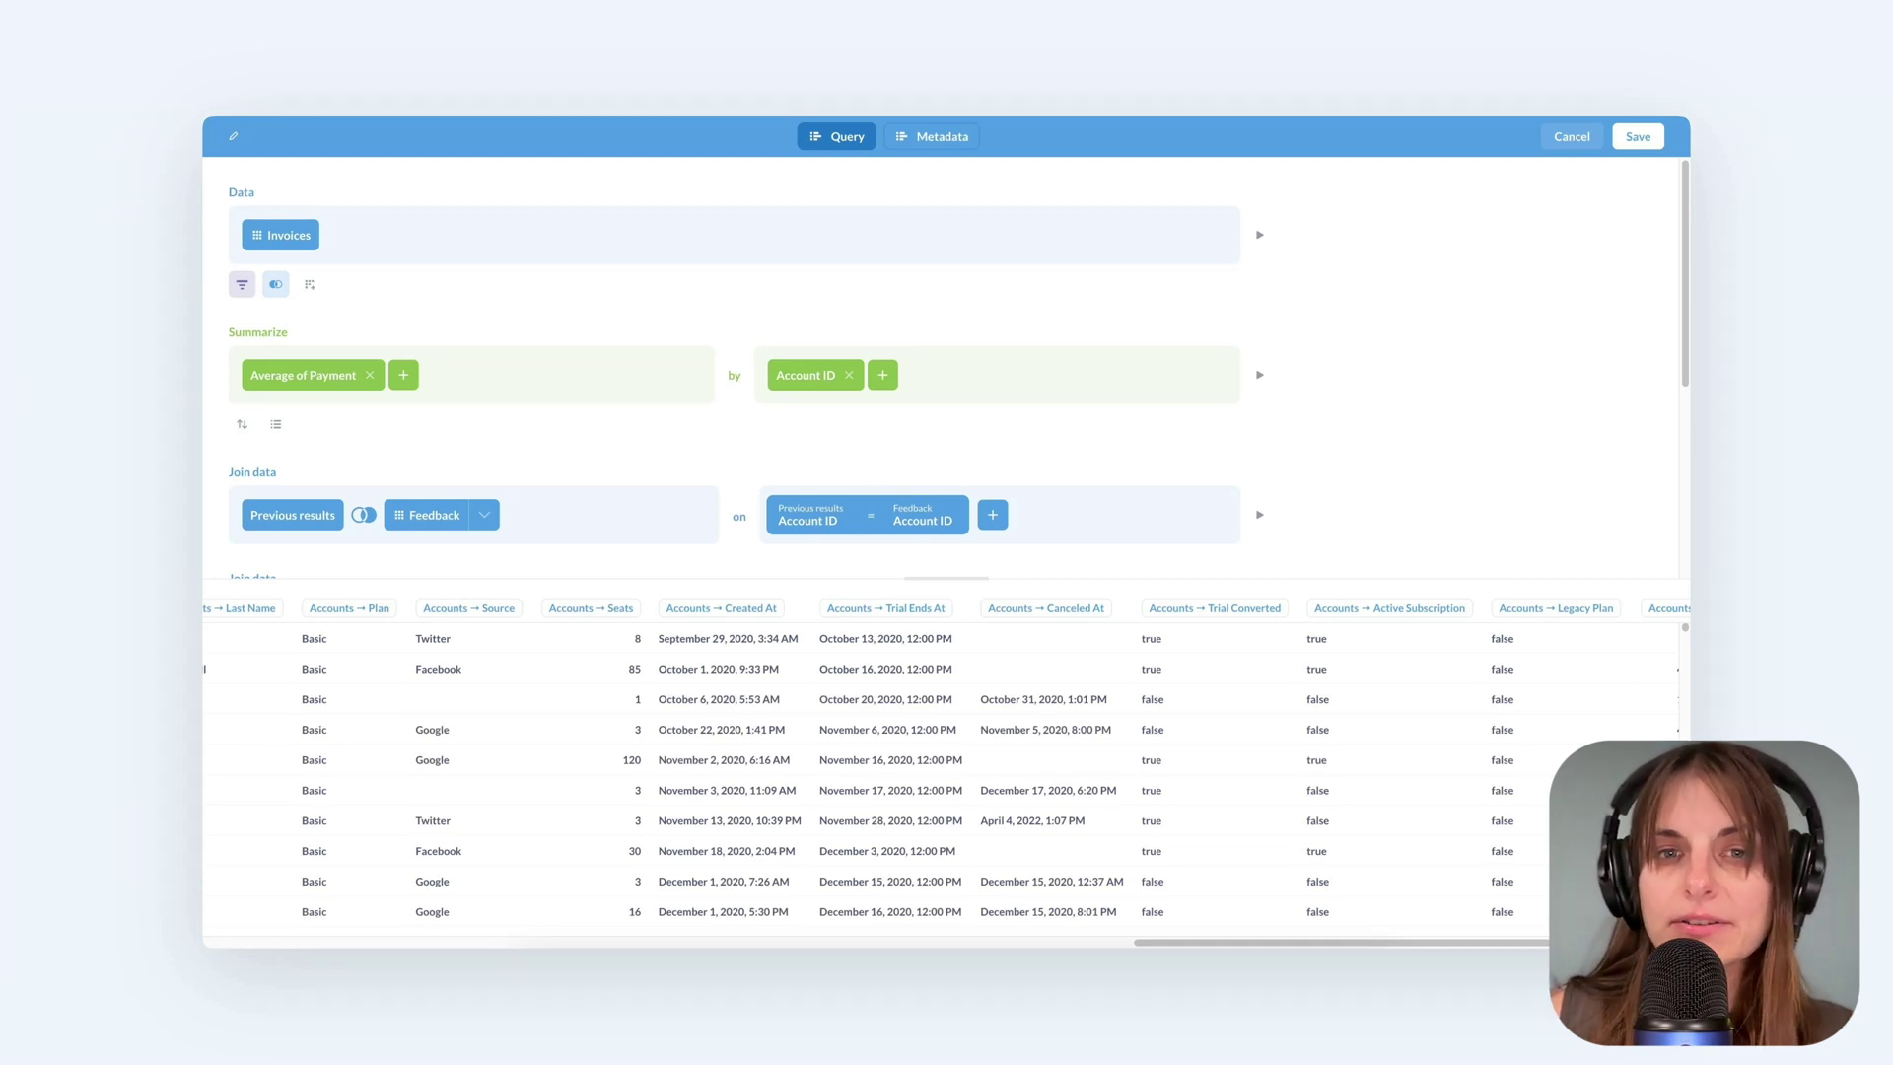
left_click(1641, 140)
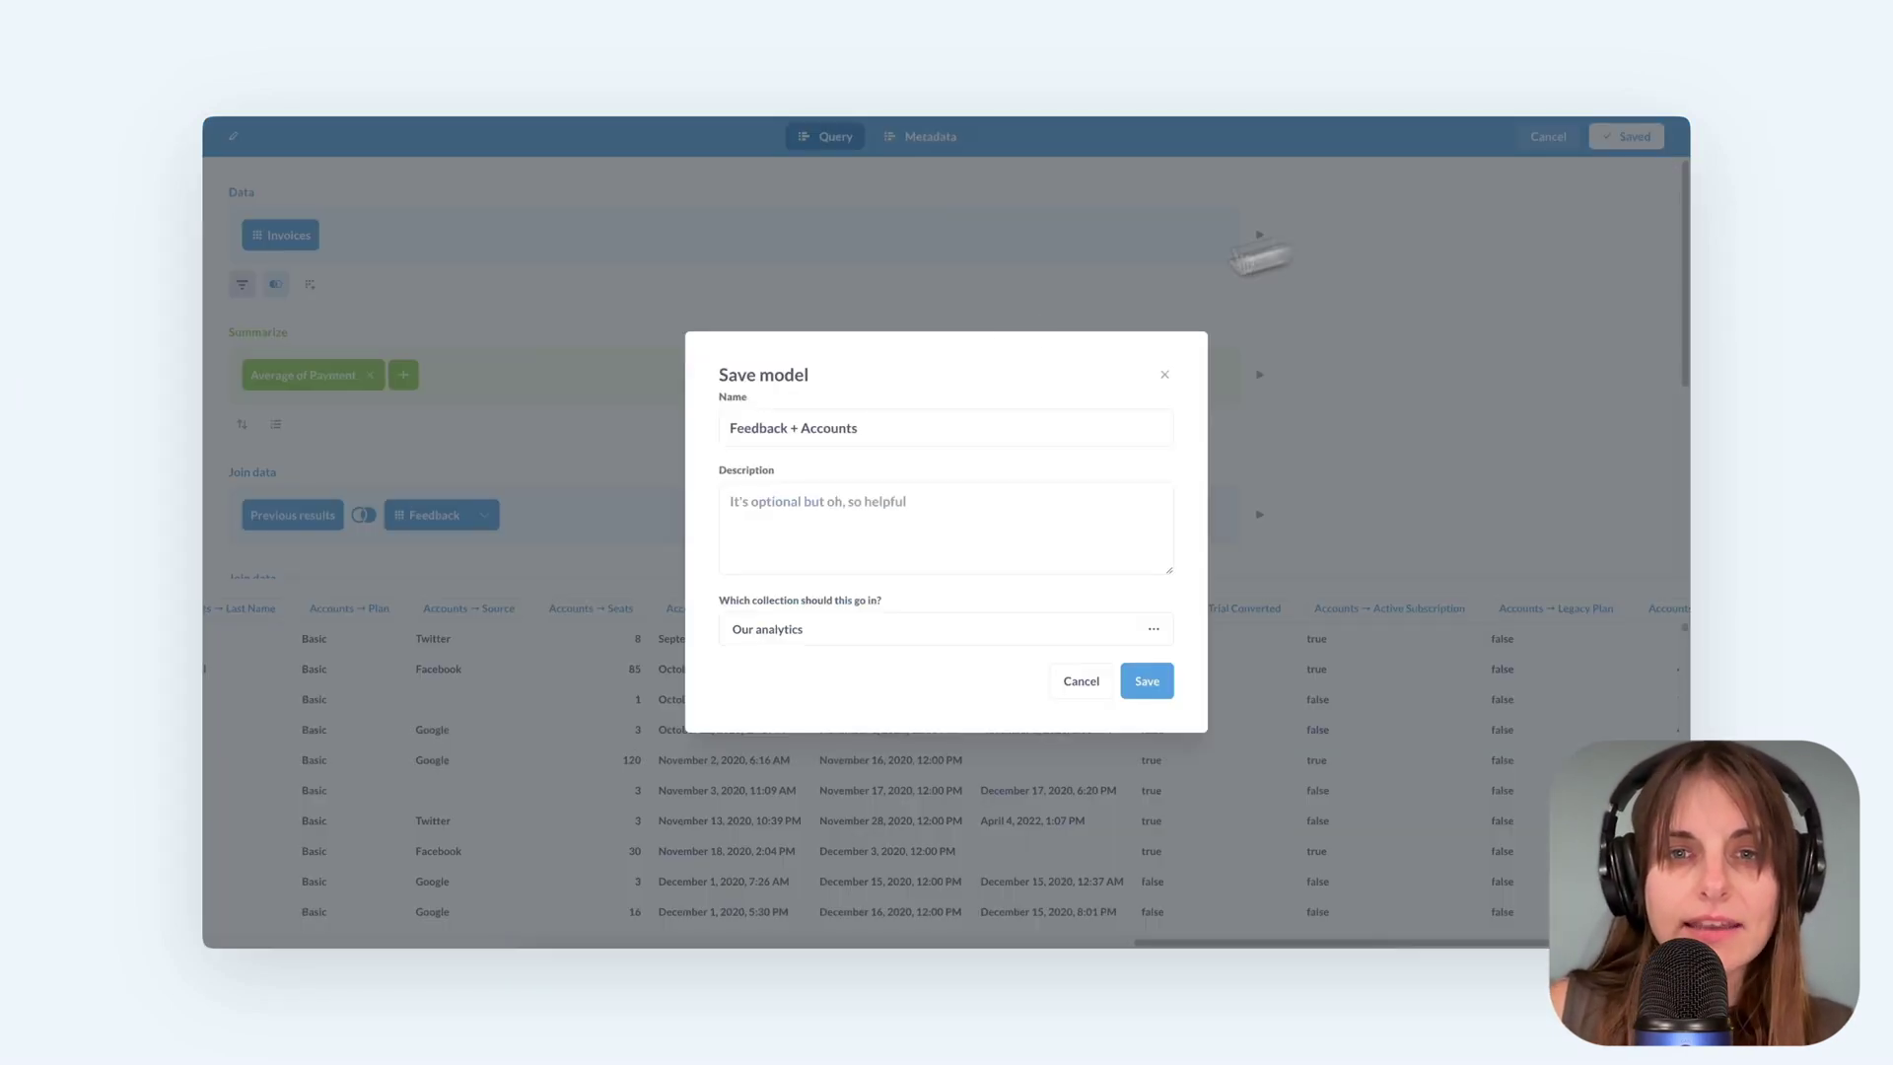
left_click(828, 428)
left_click(826, 470)
left_click(1149, 682)
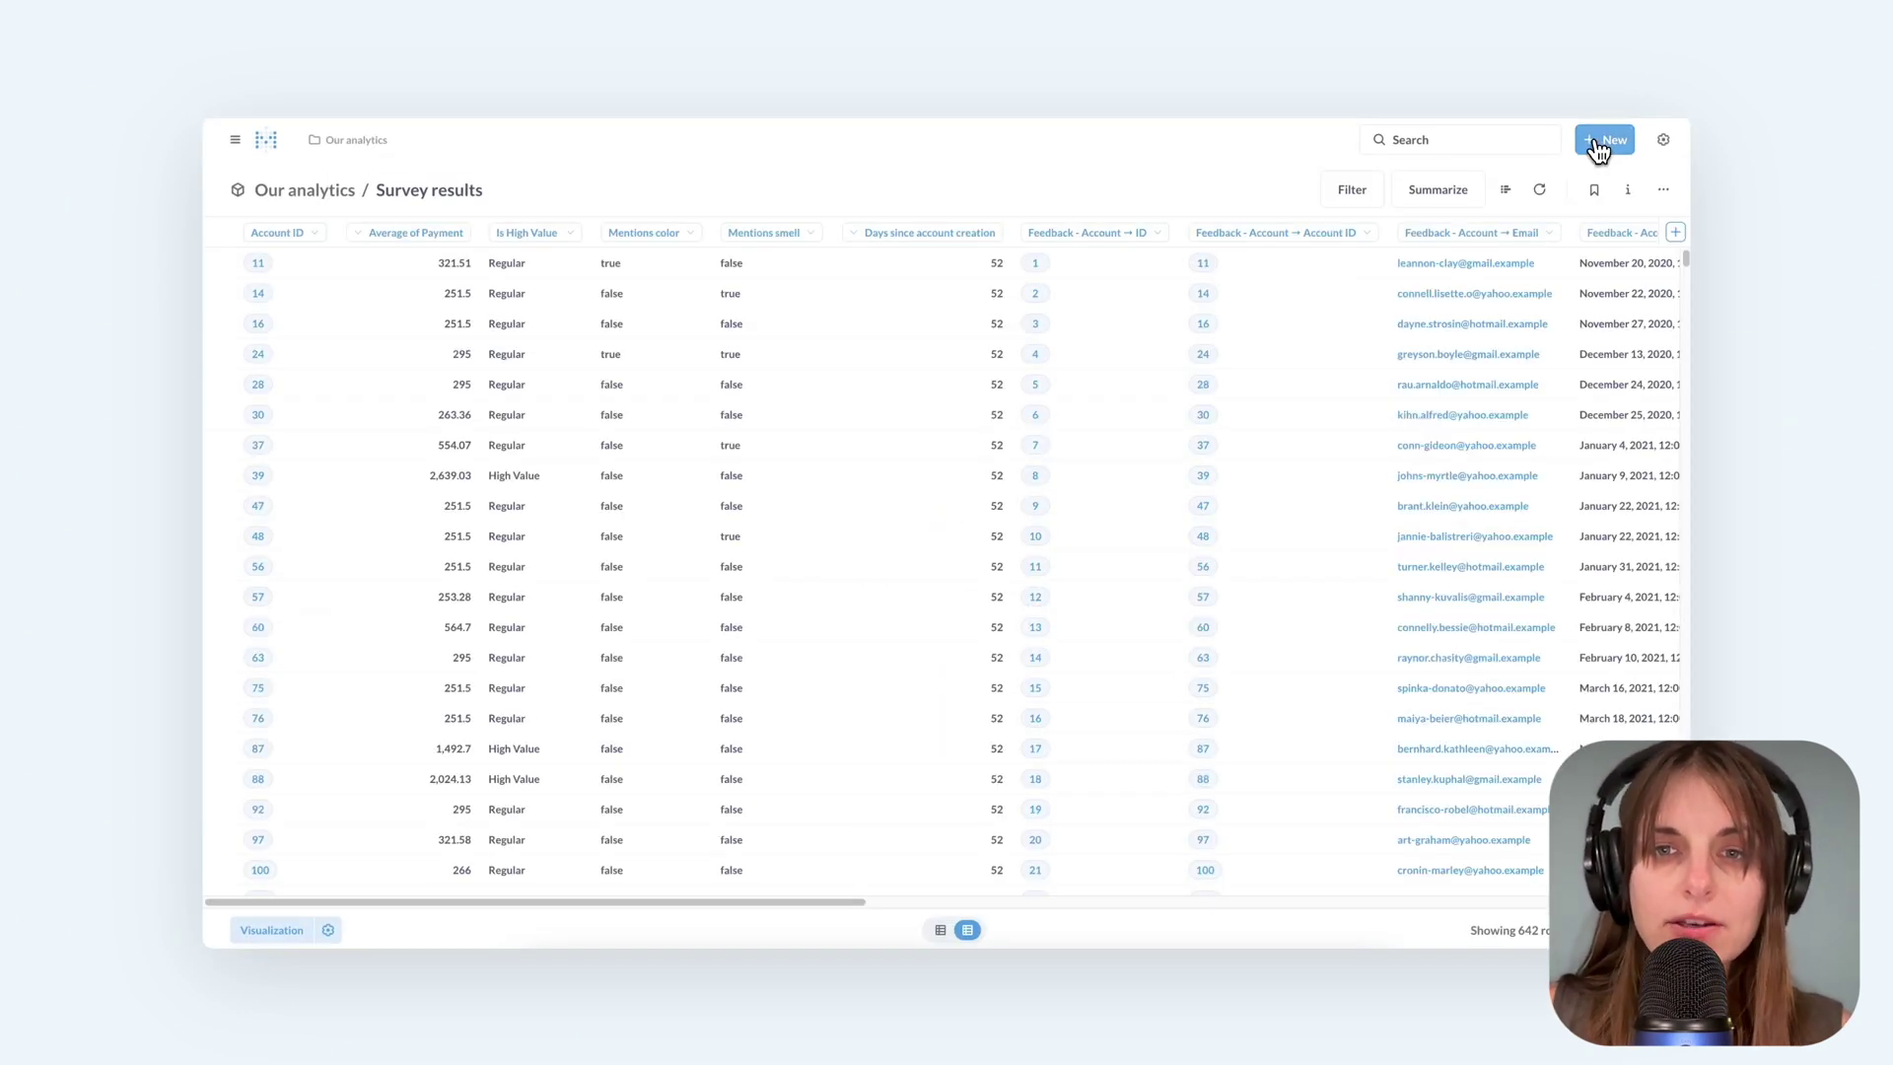
left_click(1599, 143)
left_click(1574, 187)
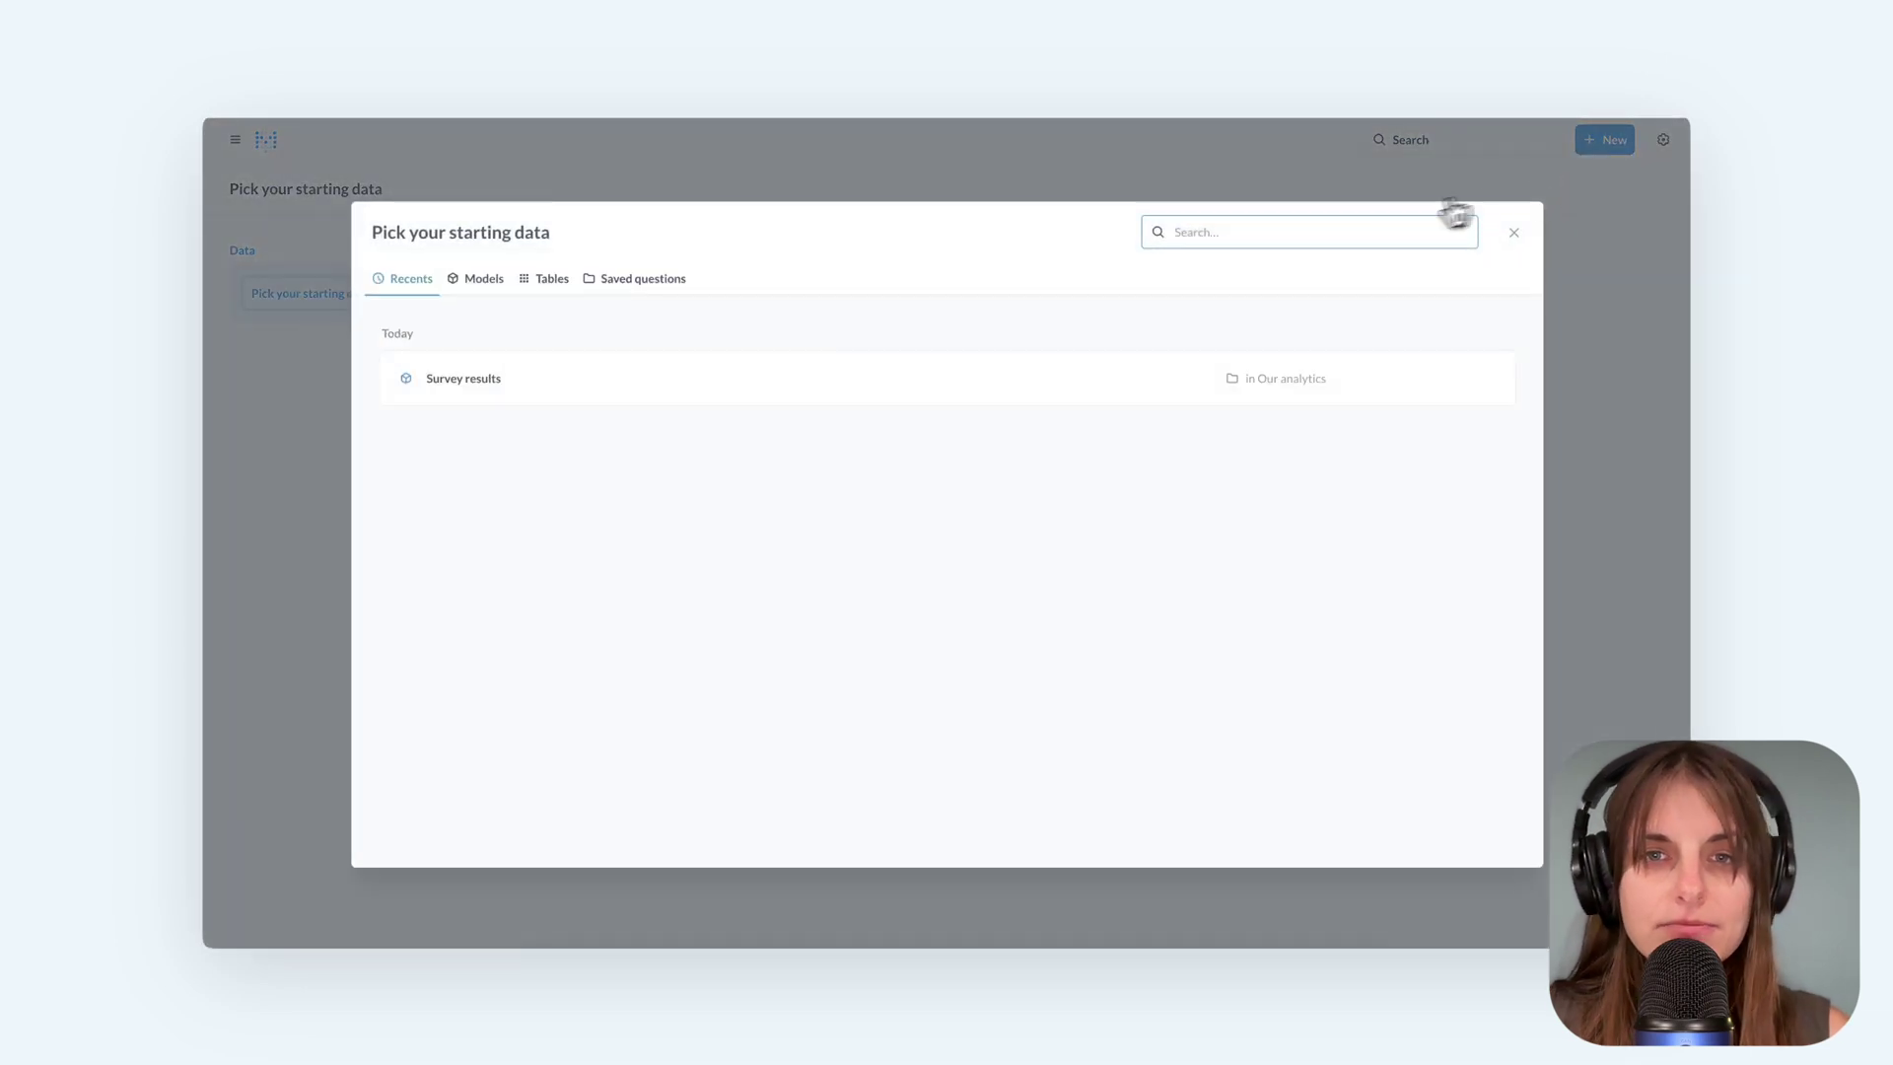
- From Survey results, chart average Feedback - Account → Rating grouped by Accounts → Plan
left_click(455, 399)
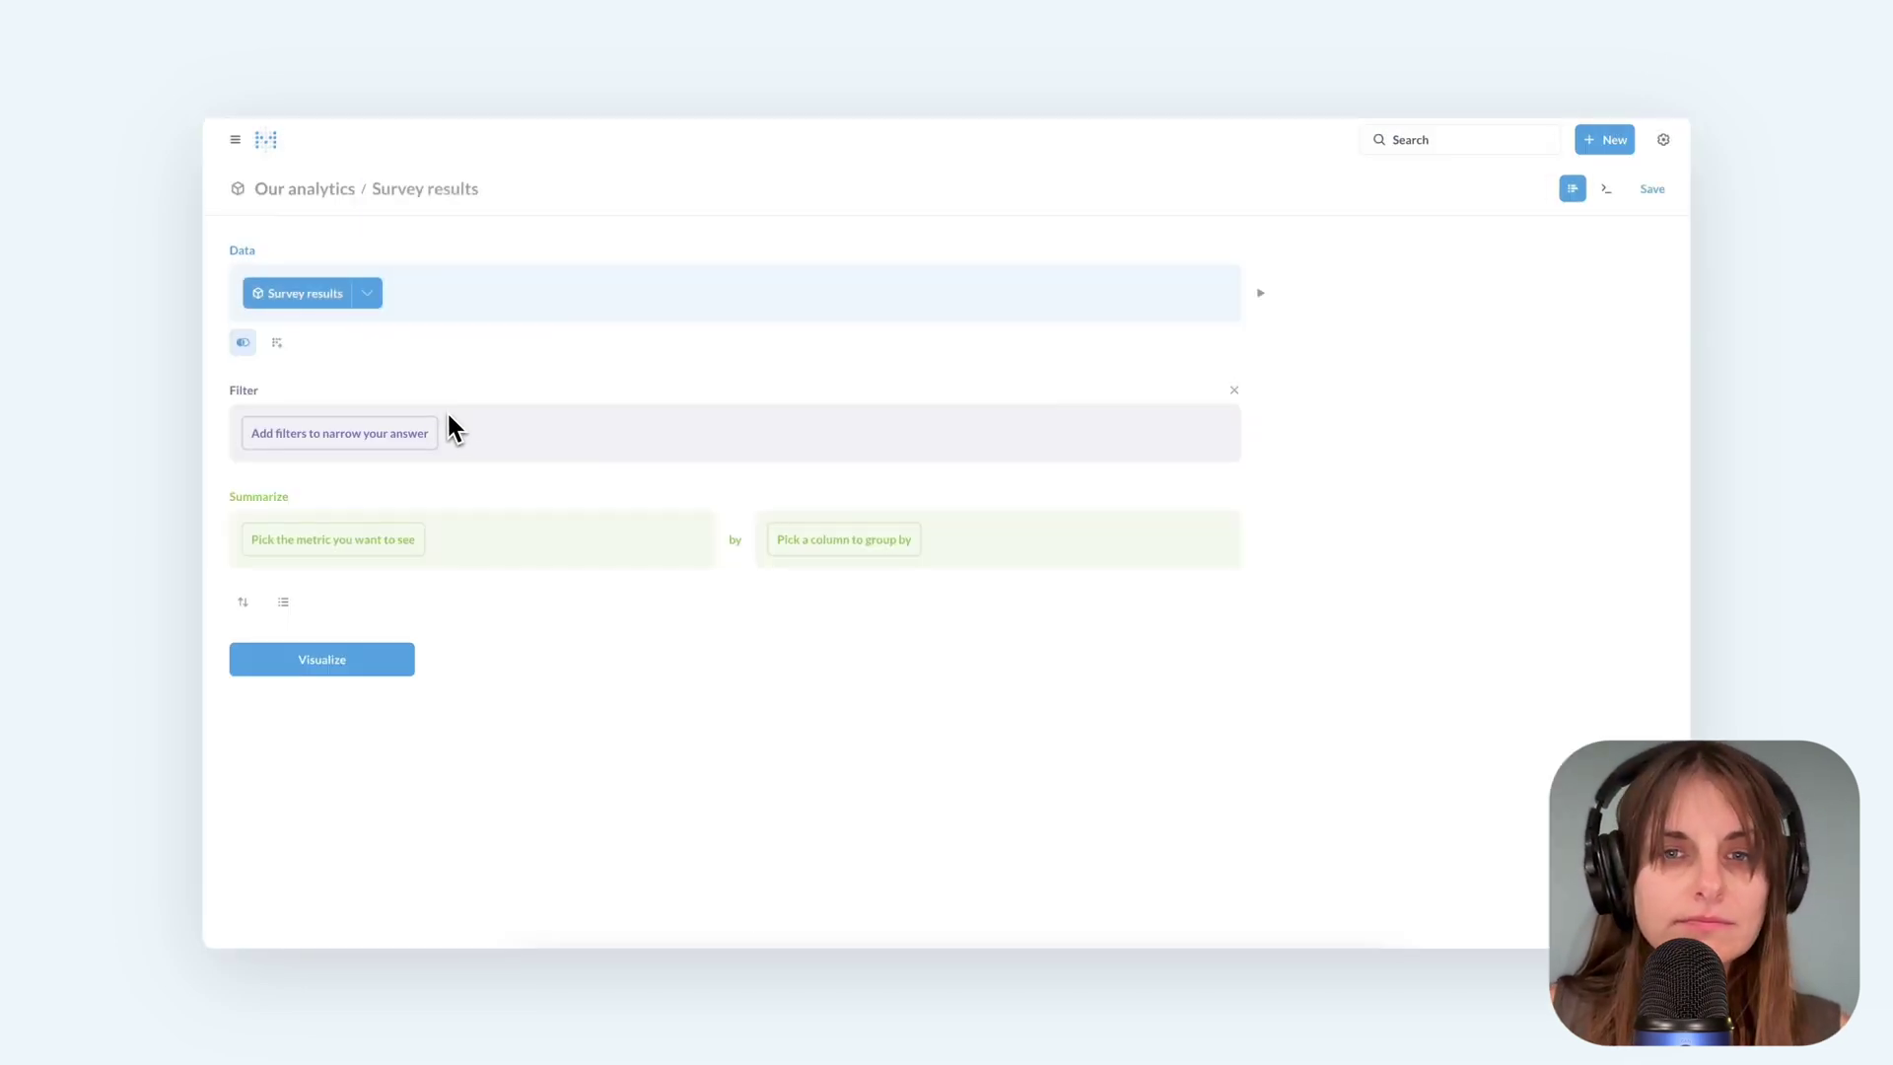
left_click(365, 544)
left_click(295, 682)
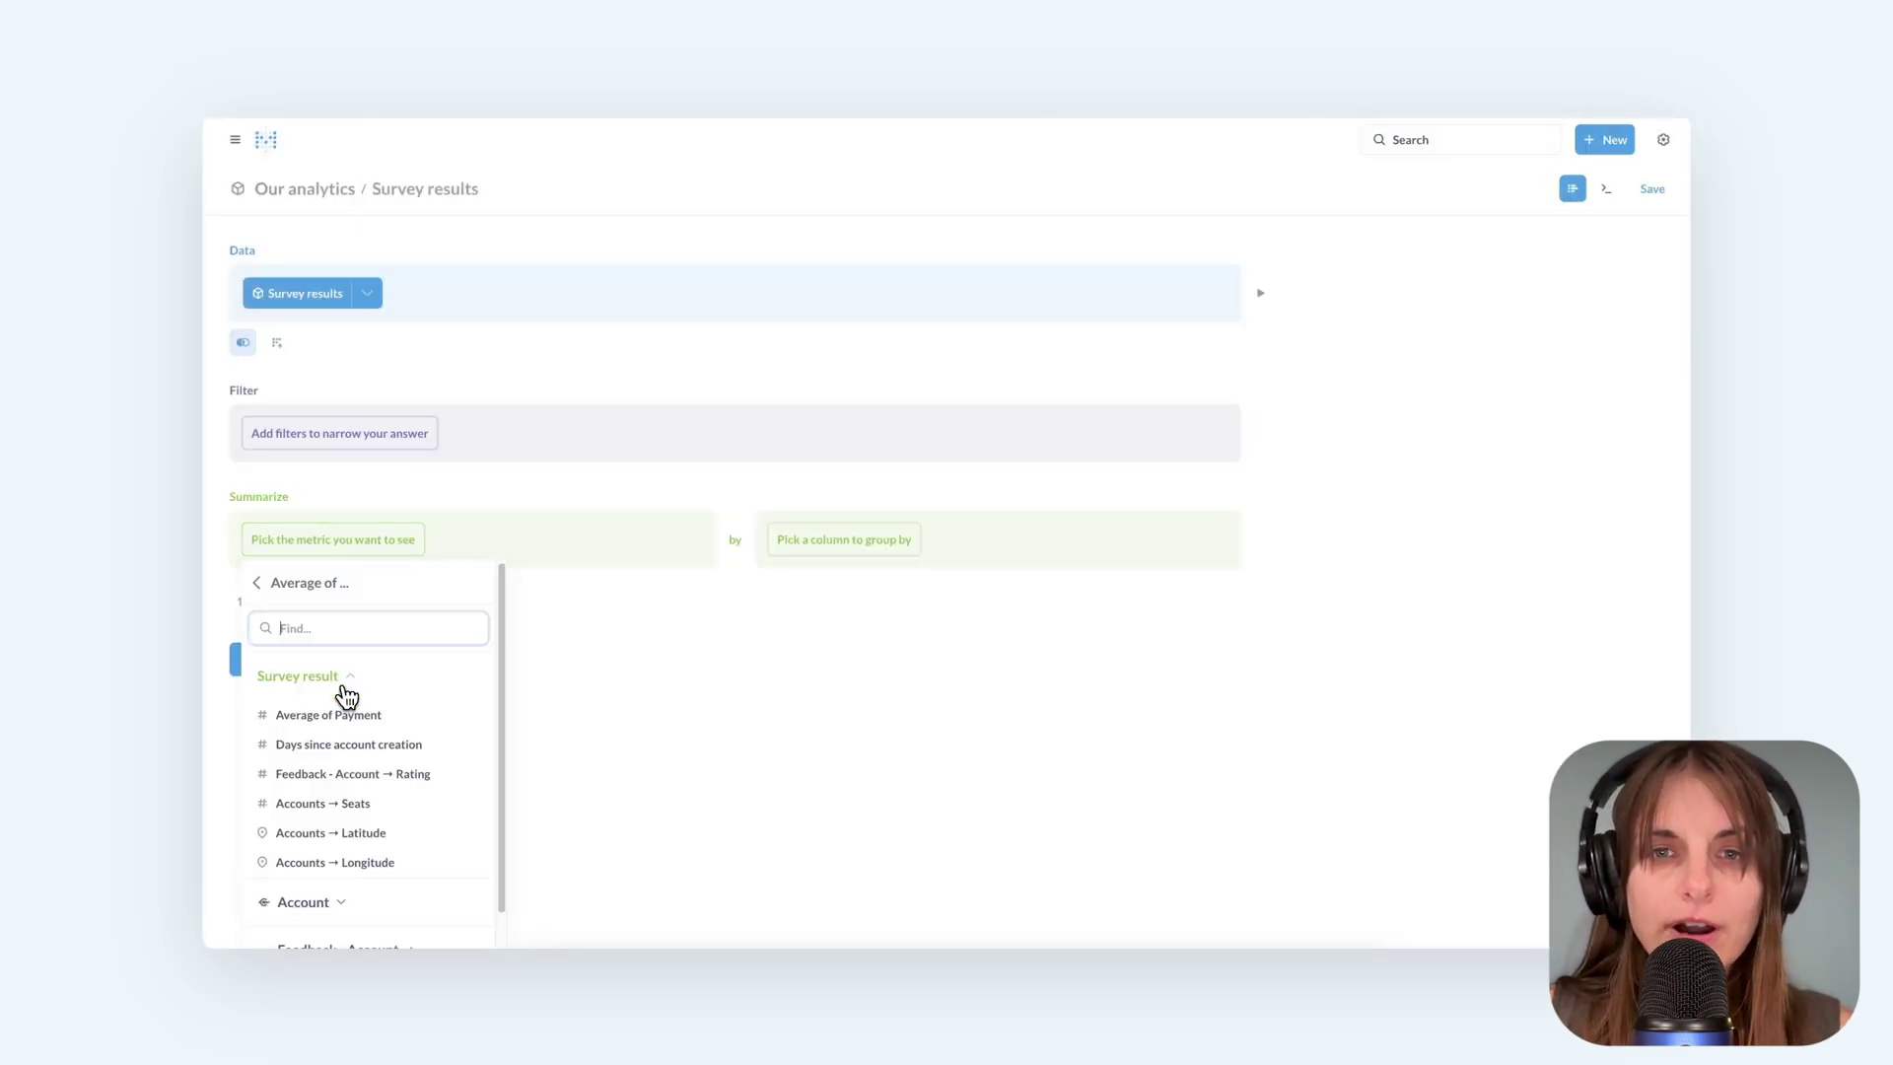
left_click(340, 779)
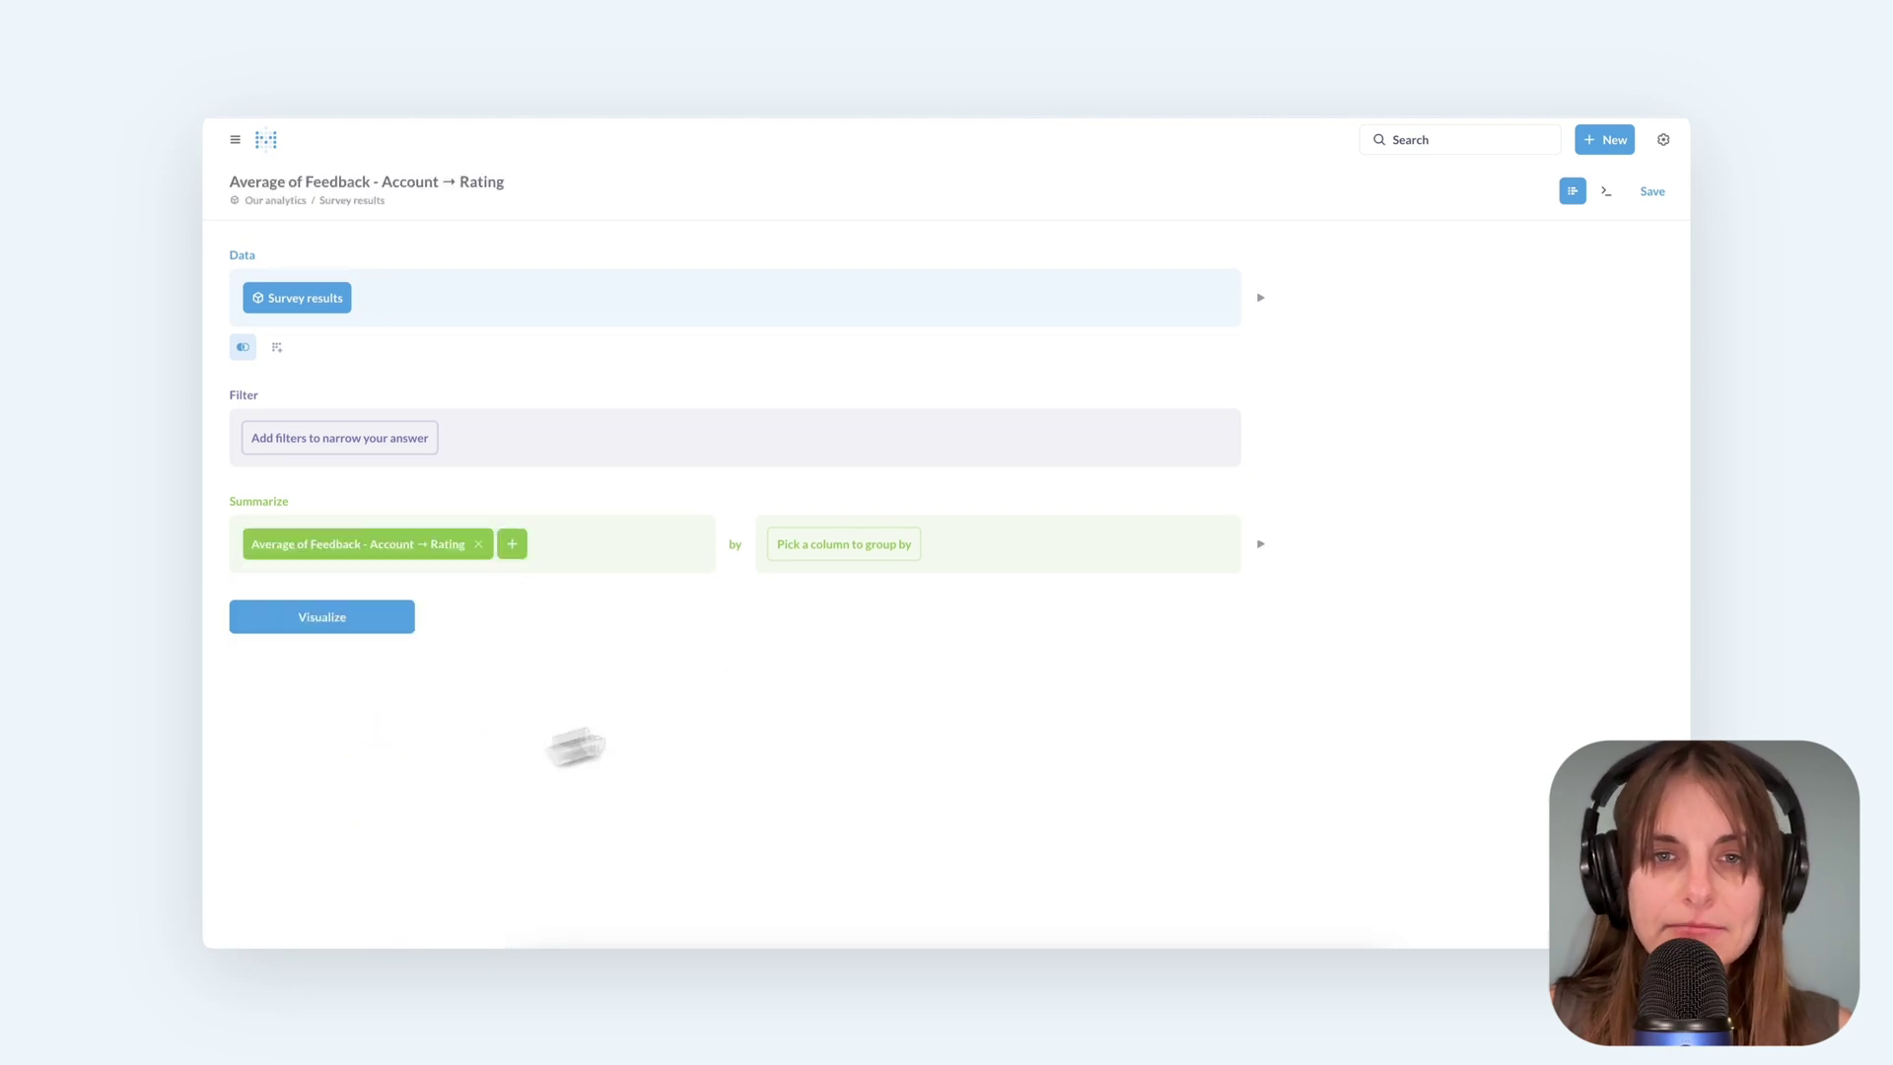
left_click(843, 555)
type("pl")
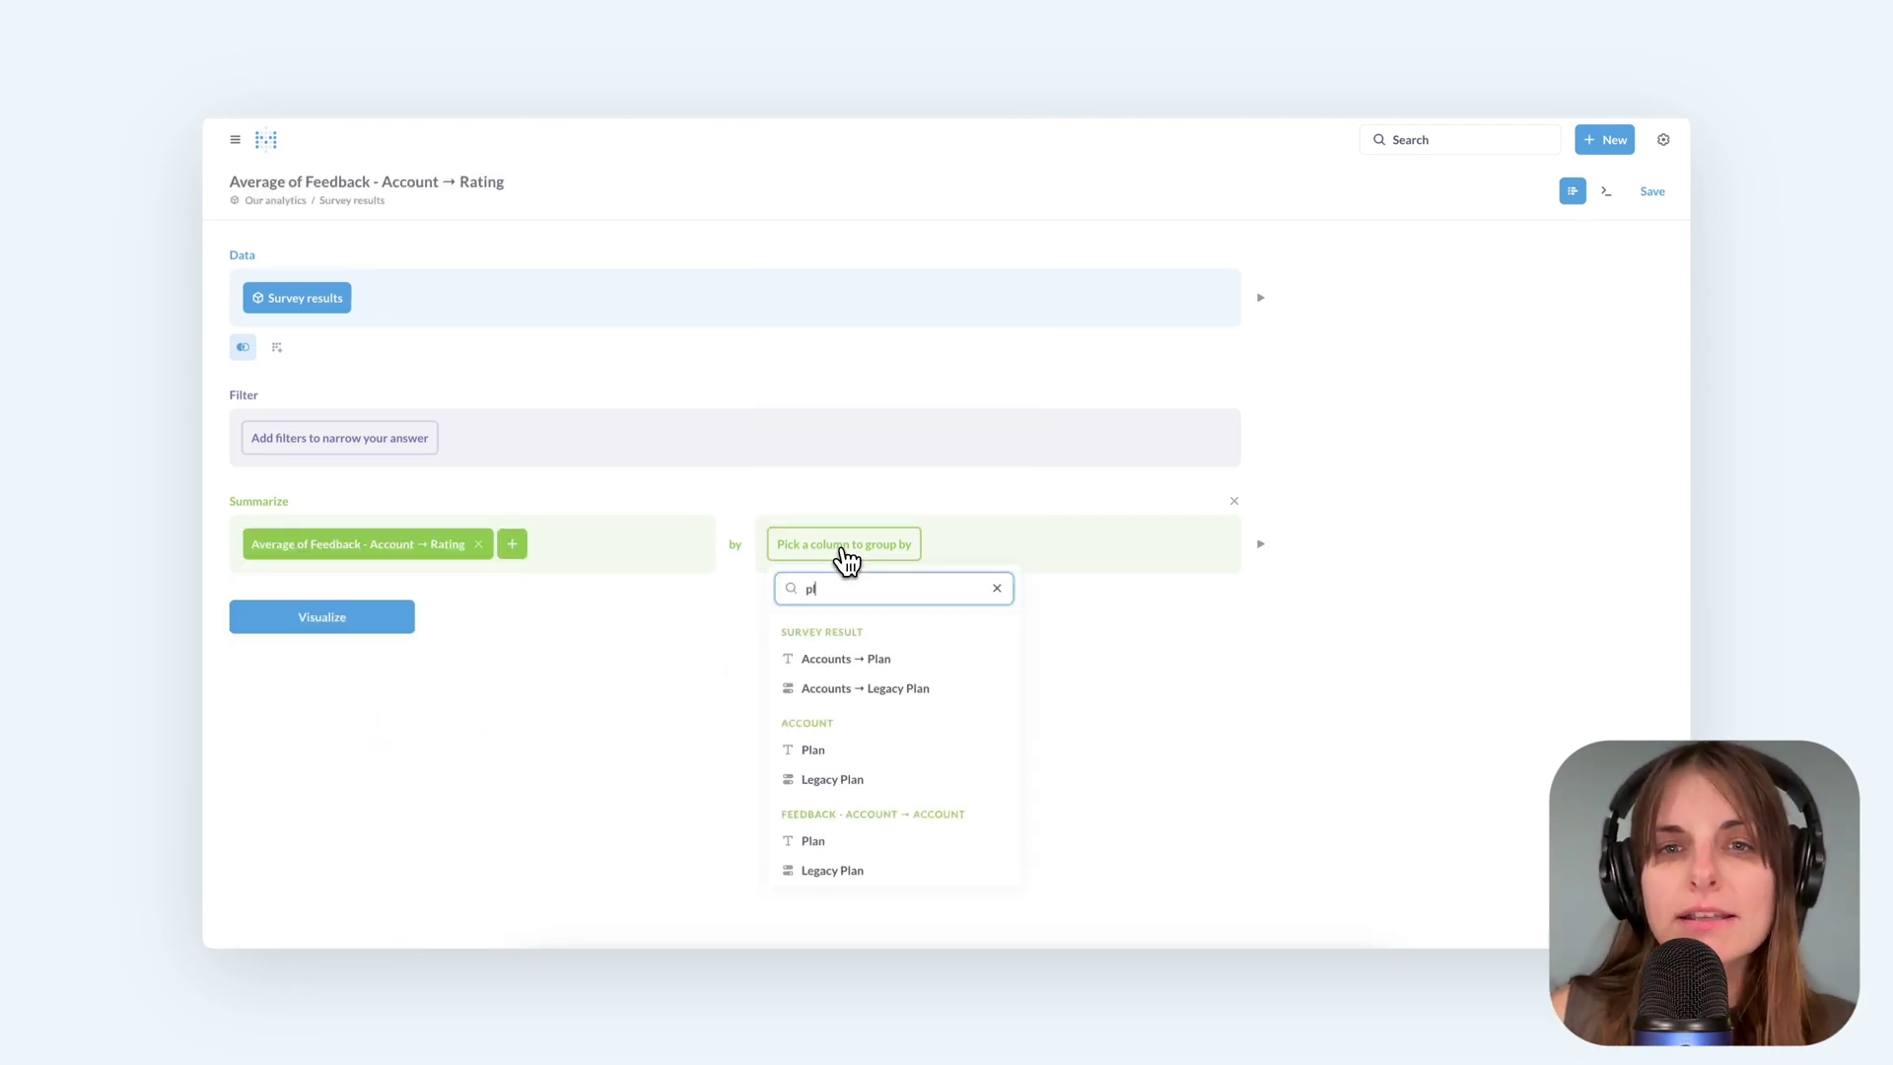
left_click(828, 660)
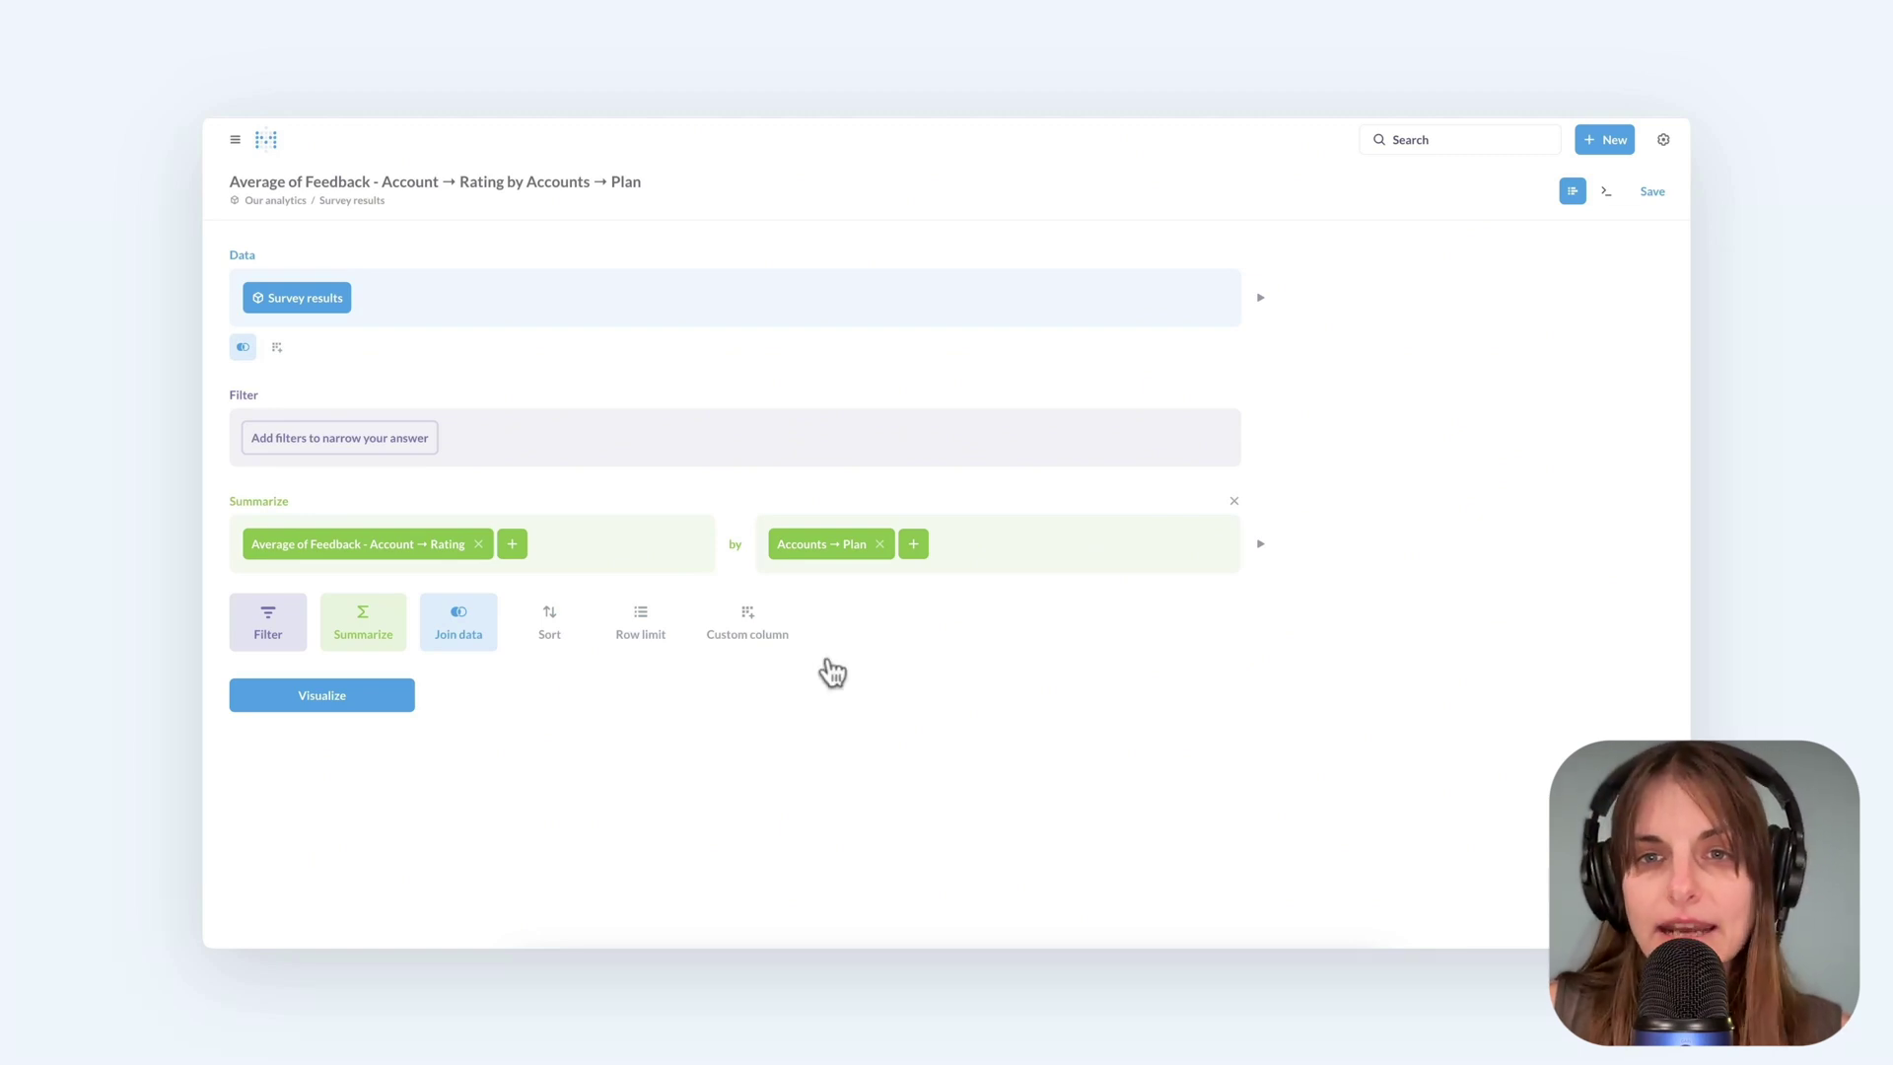
left_click(296, 701)
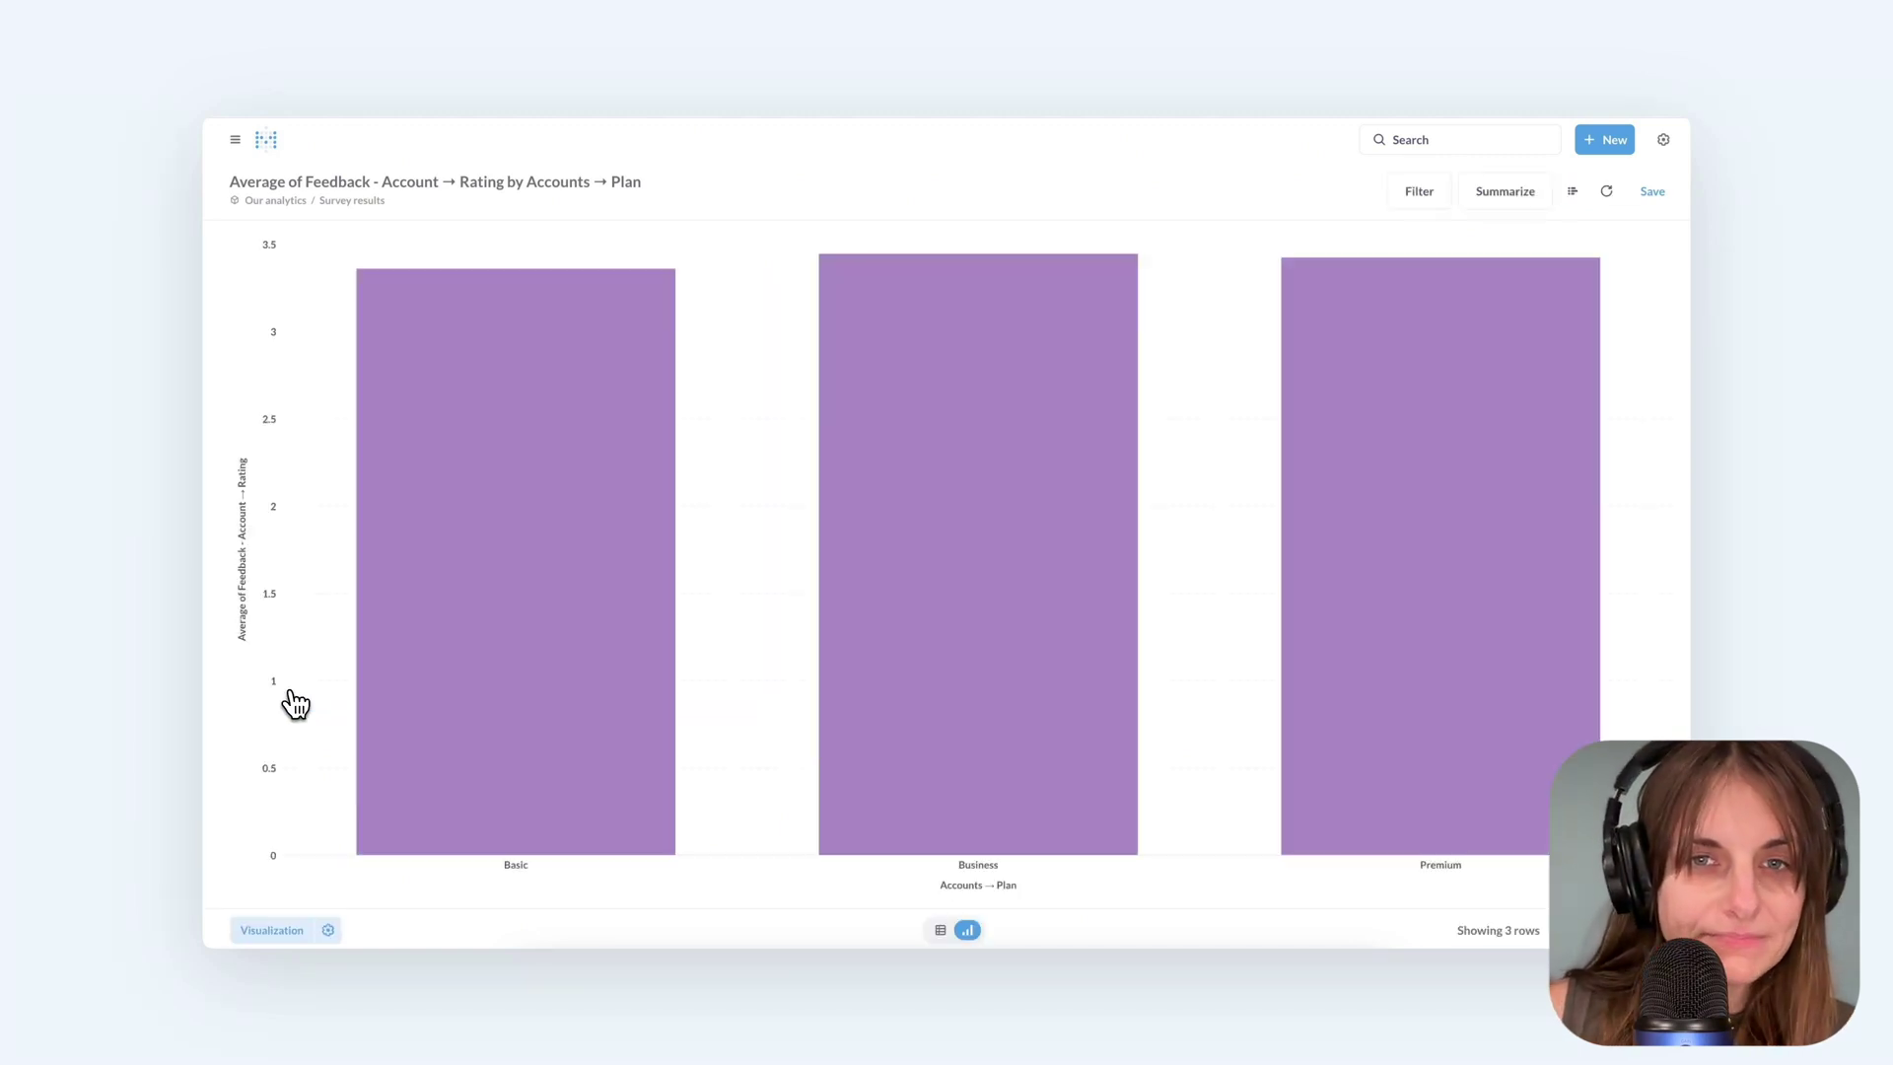
left_click(1604, 139)
- Chart a count of Survey results rows grouped by Is High Value and Mentions smell
left_click(1538, 193)
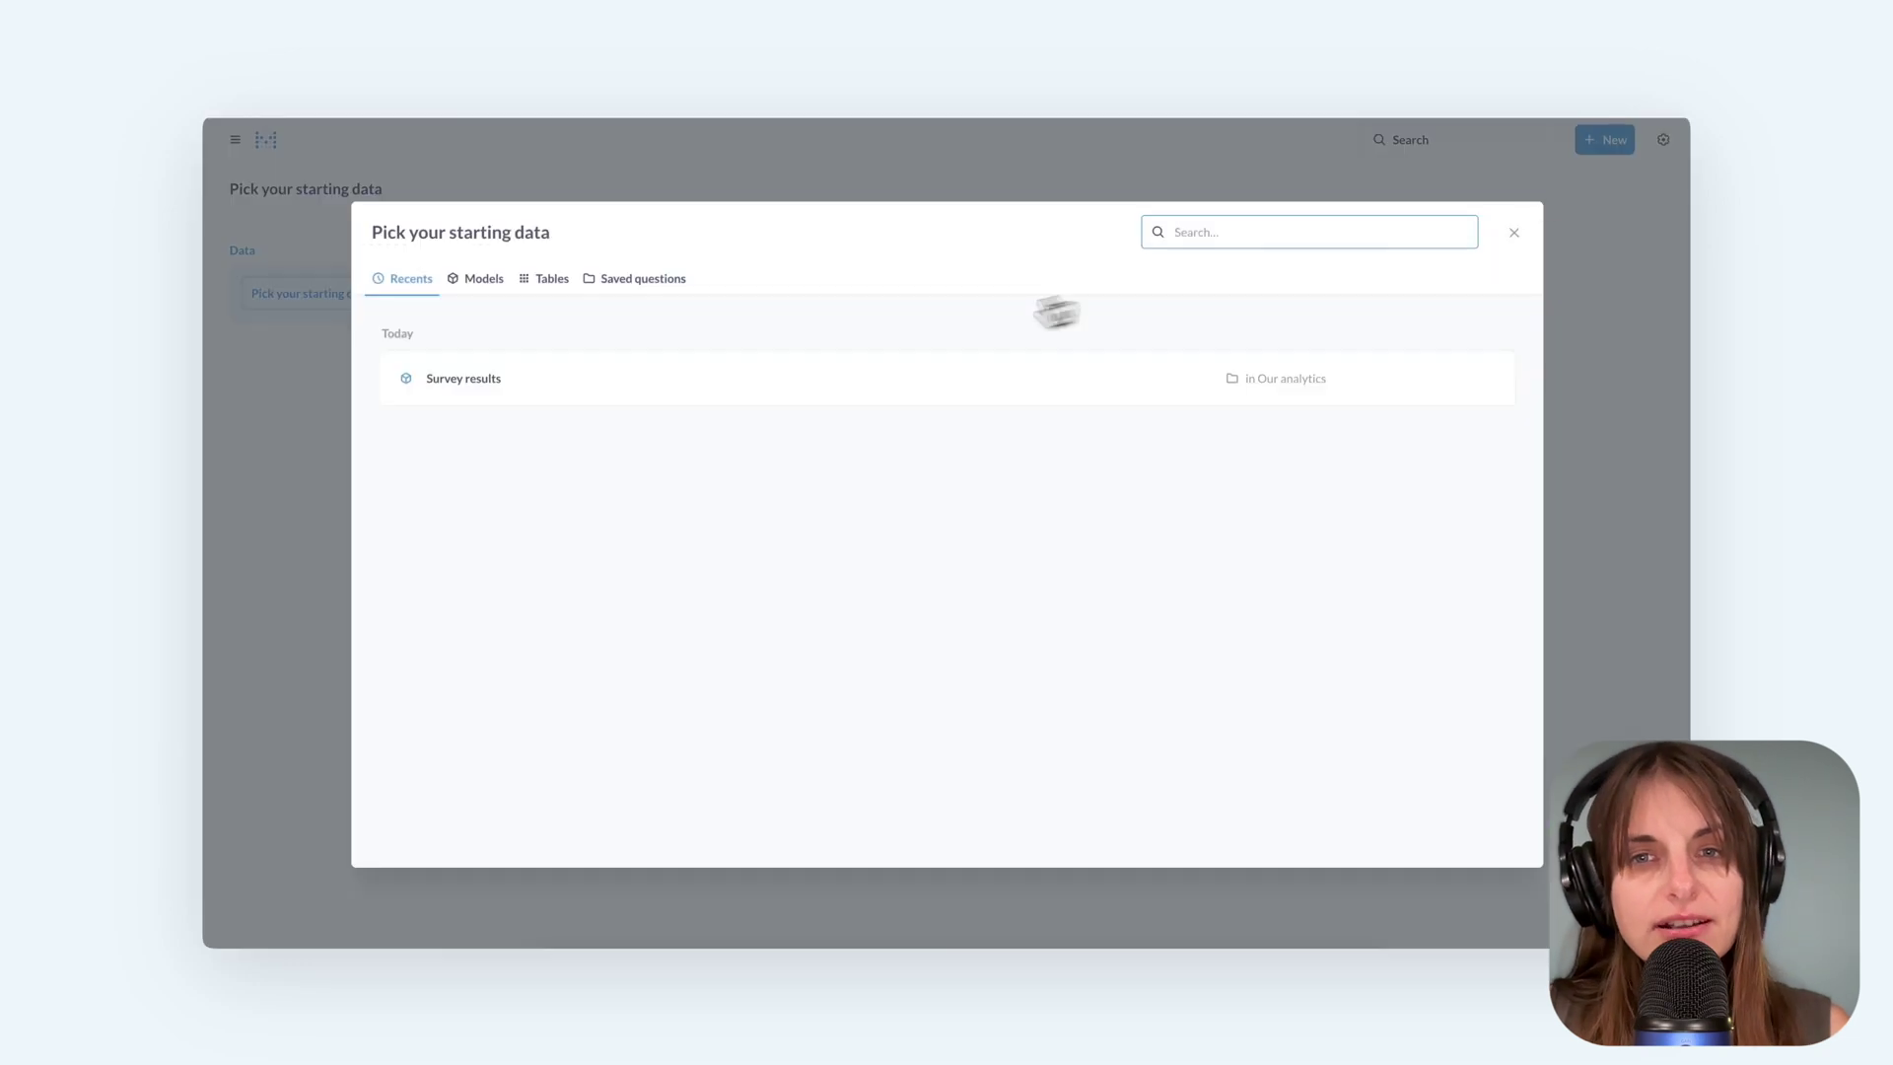
left_click(589, 382)
left_click(357, 542)
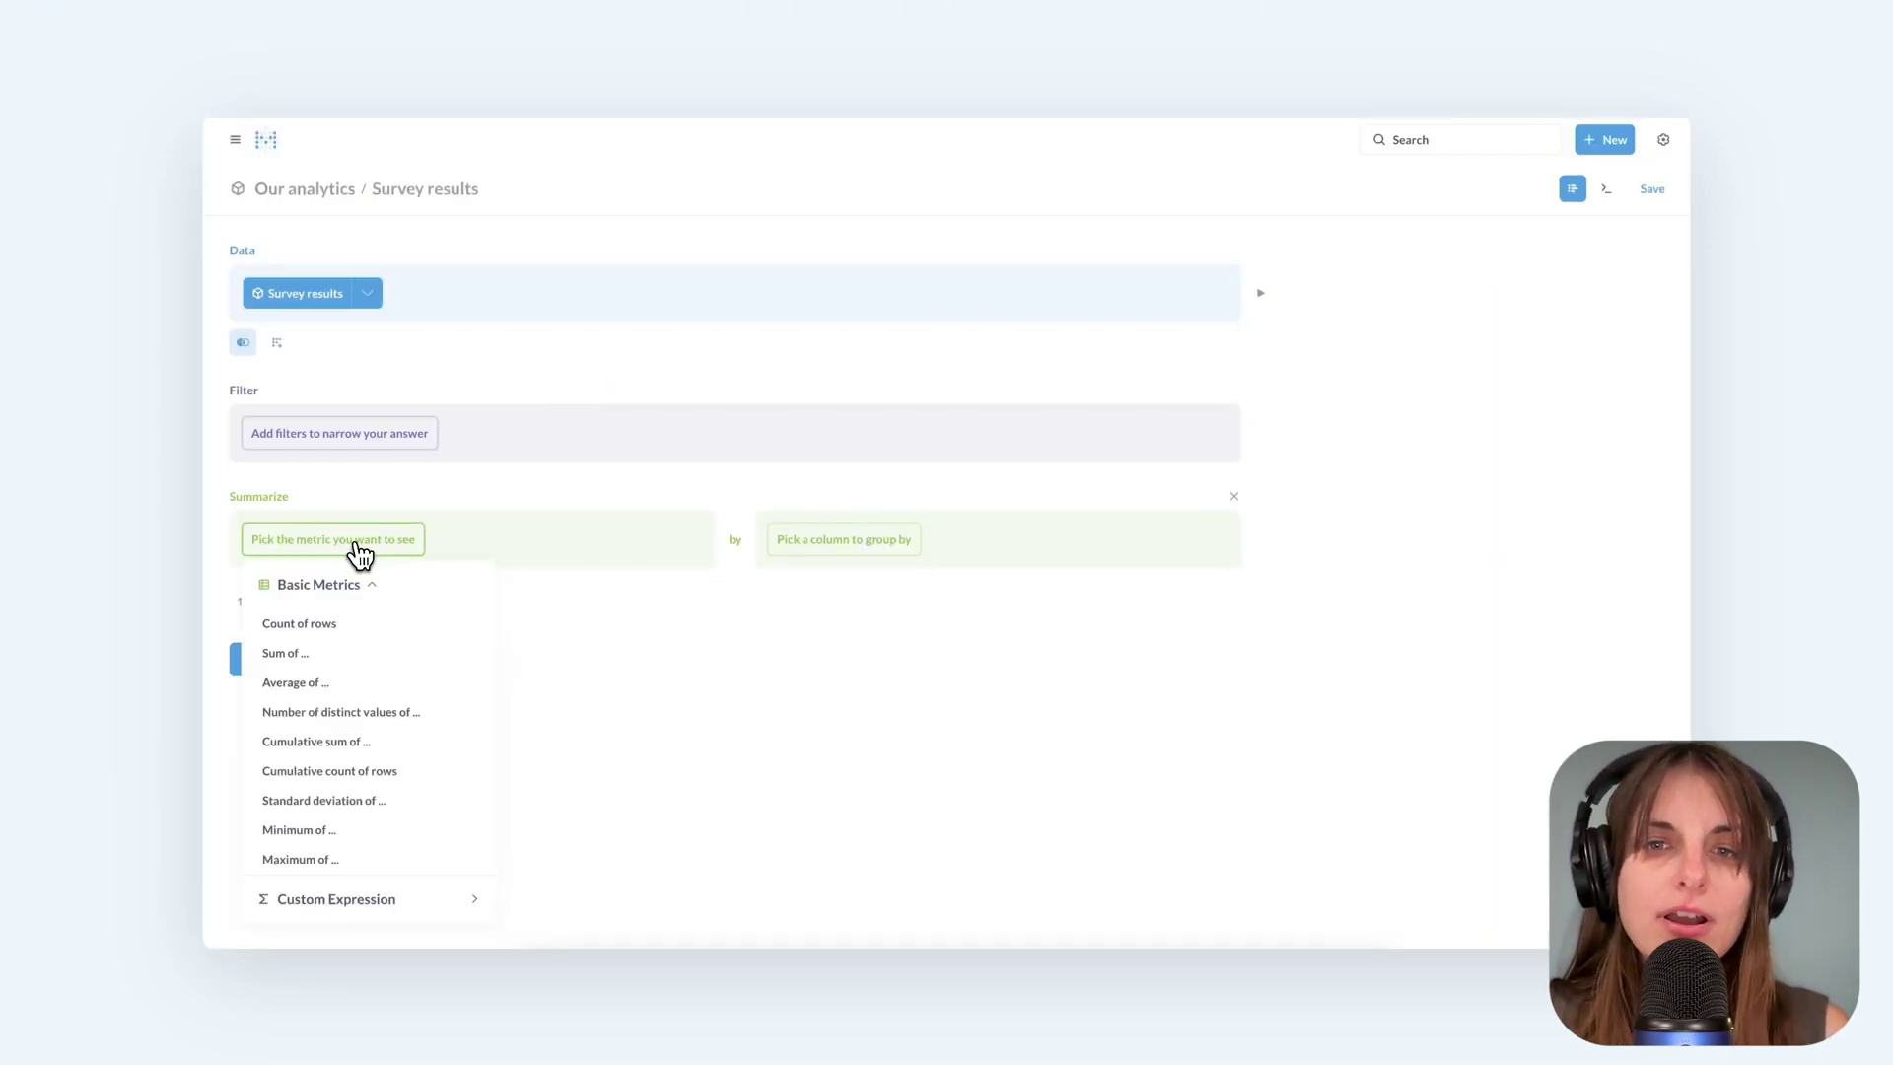
left_click(330, 631)
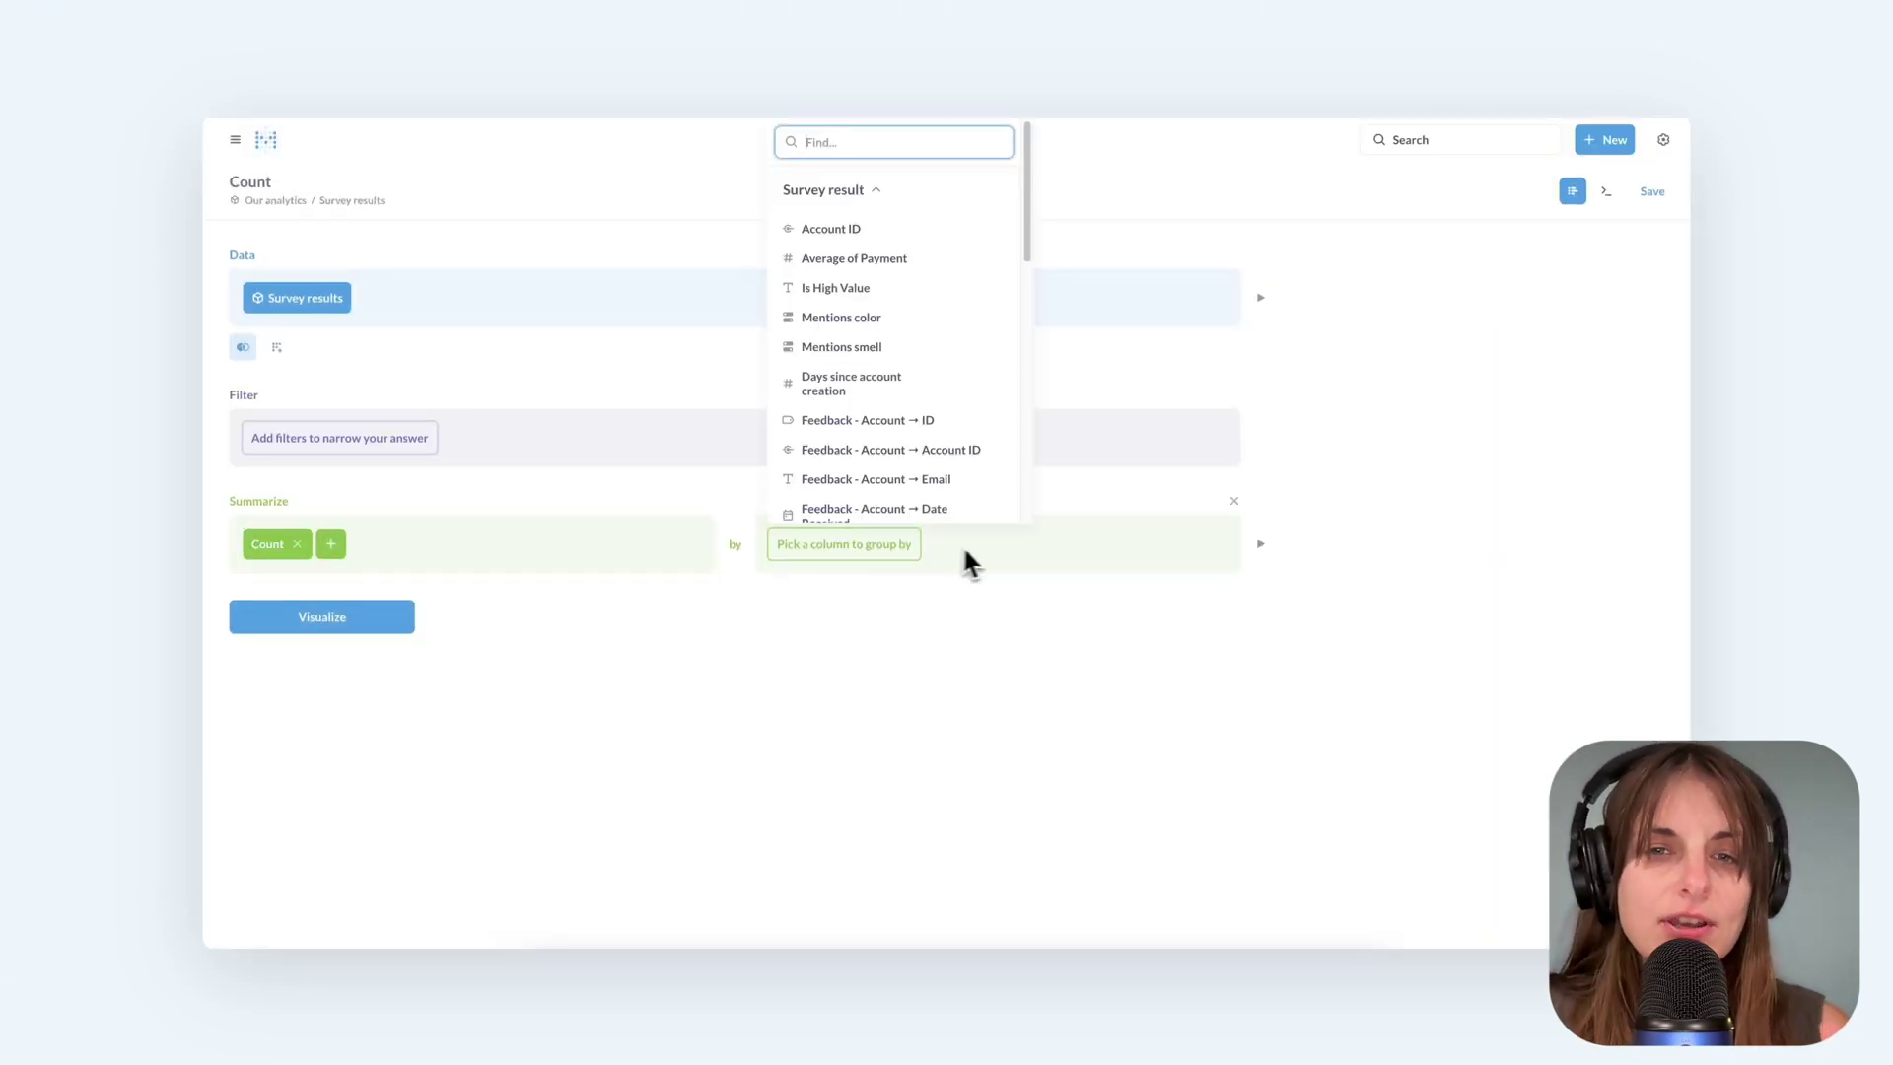
left_click(902, 289)
left_click(896, 548)
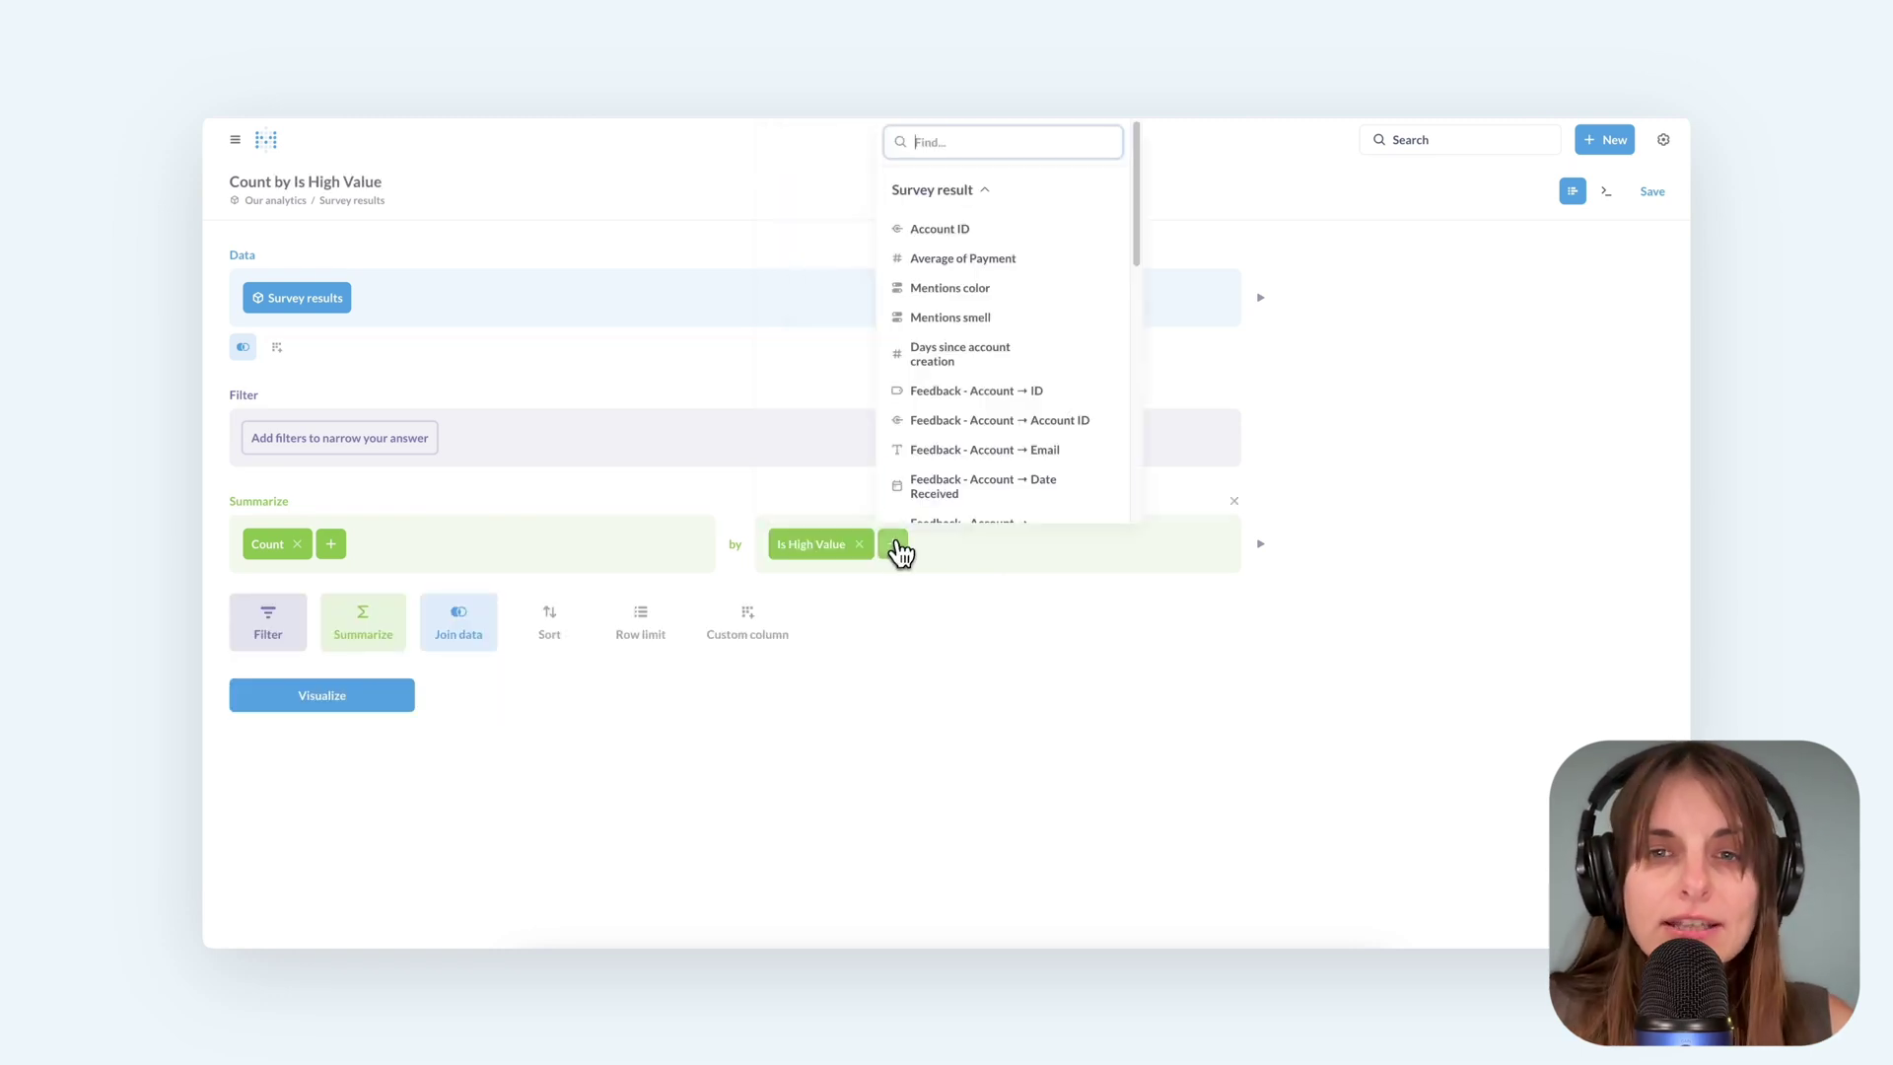
left_click(950, 317)
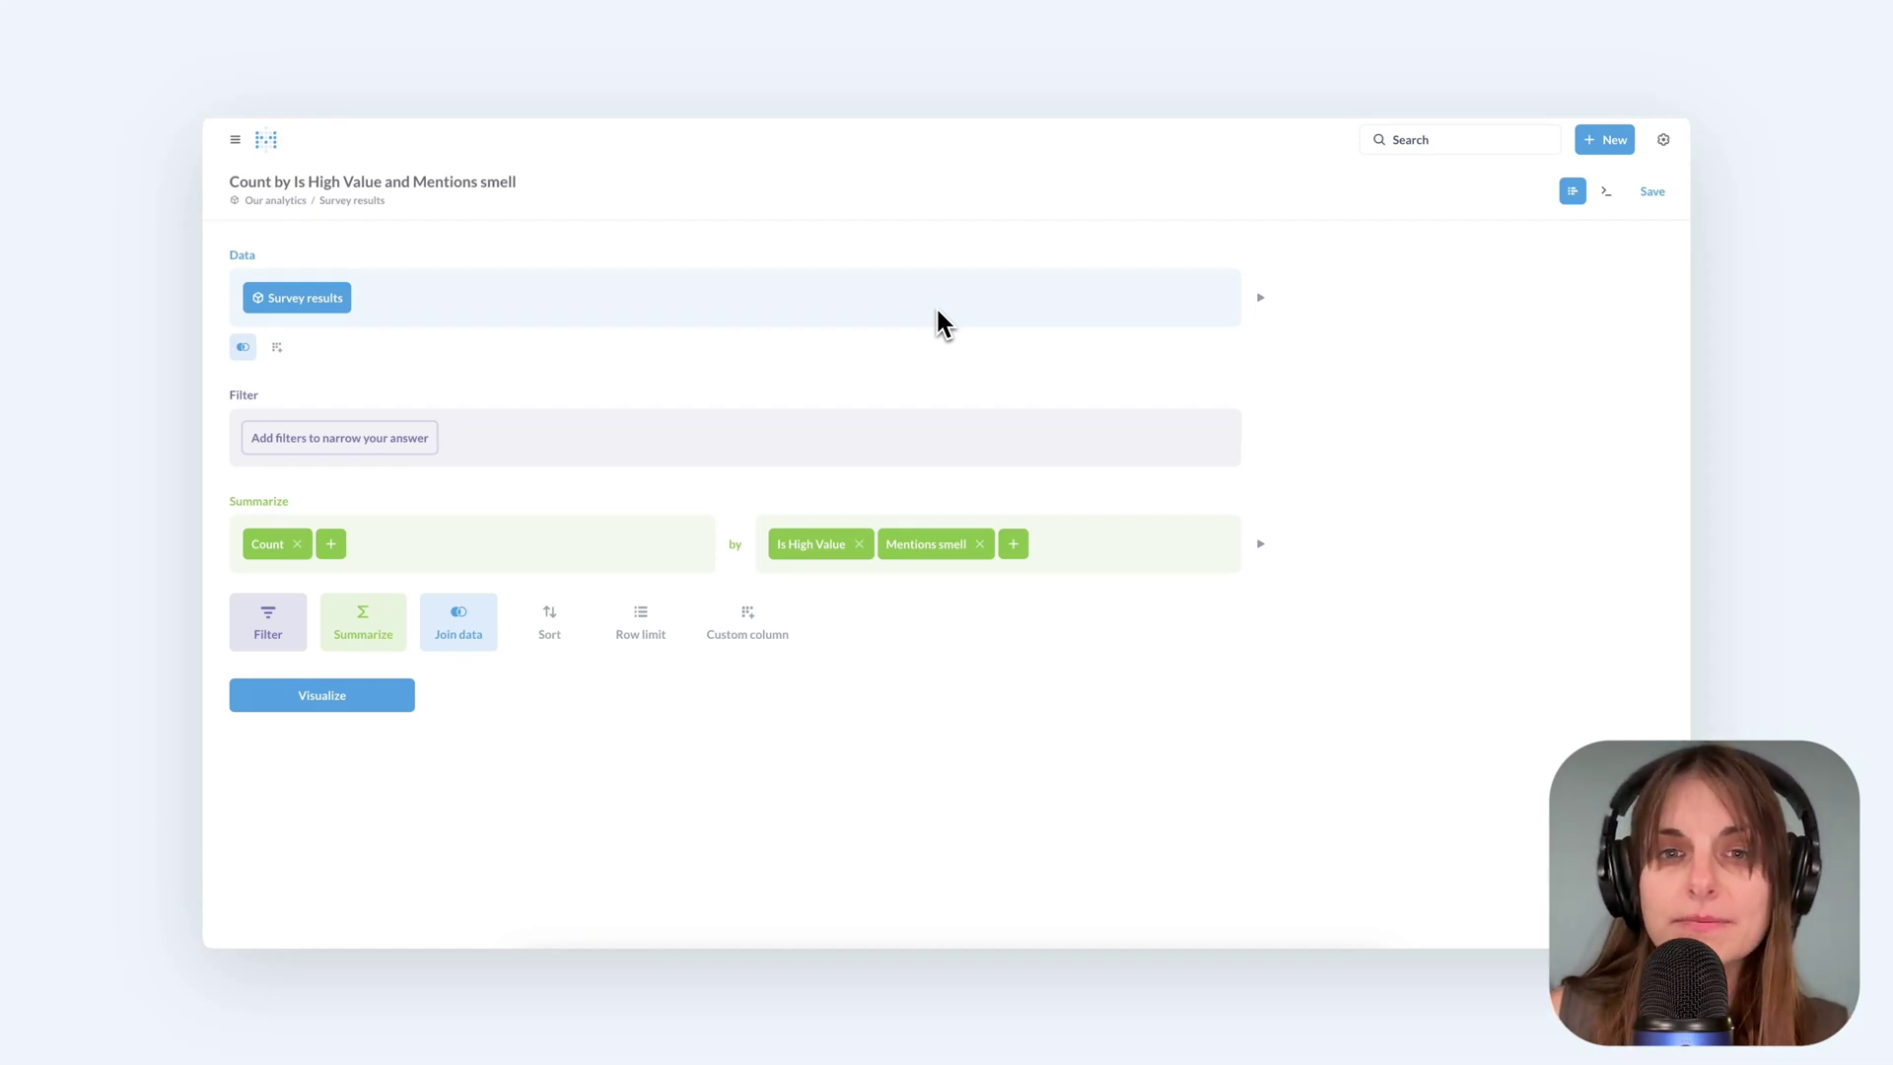
left_click(312, 698)
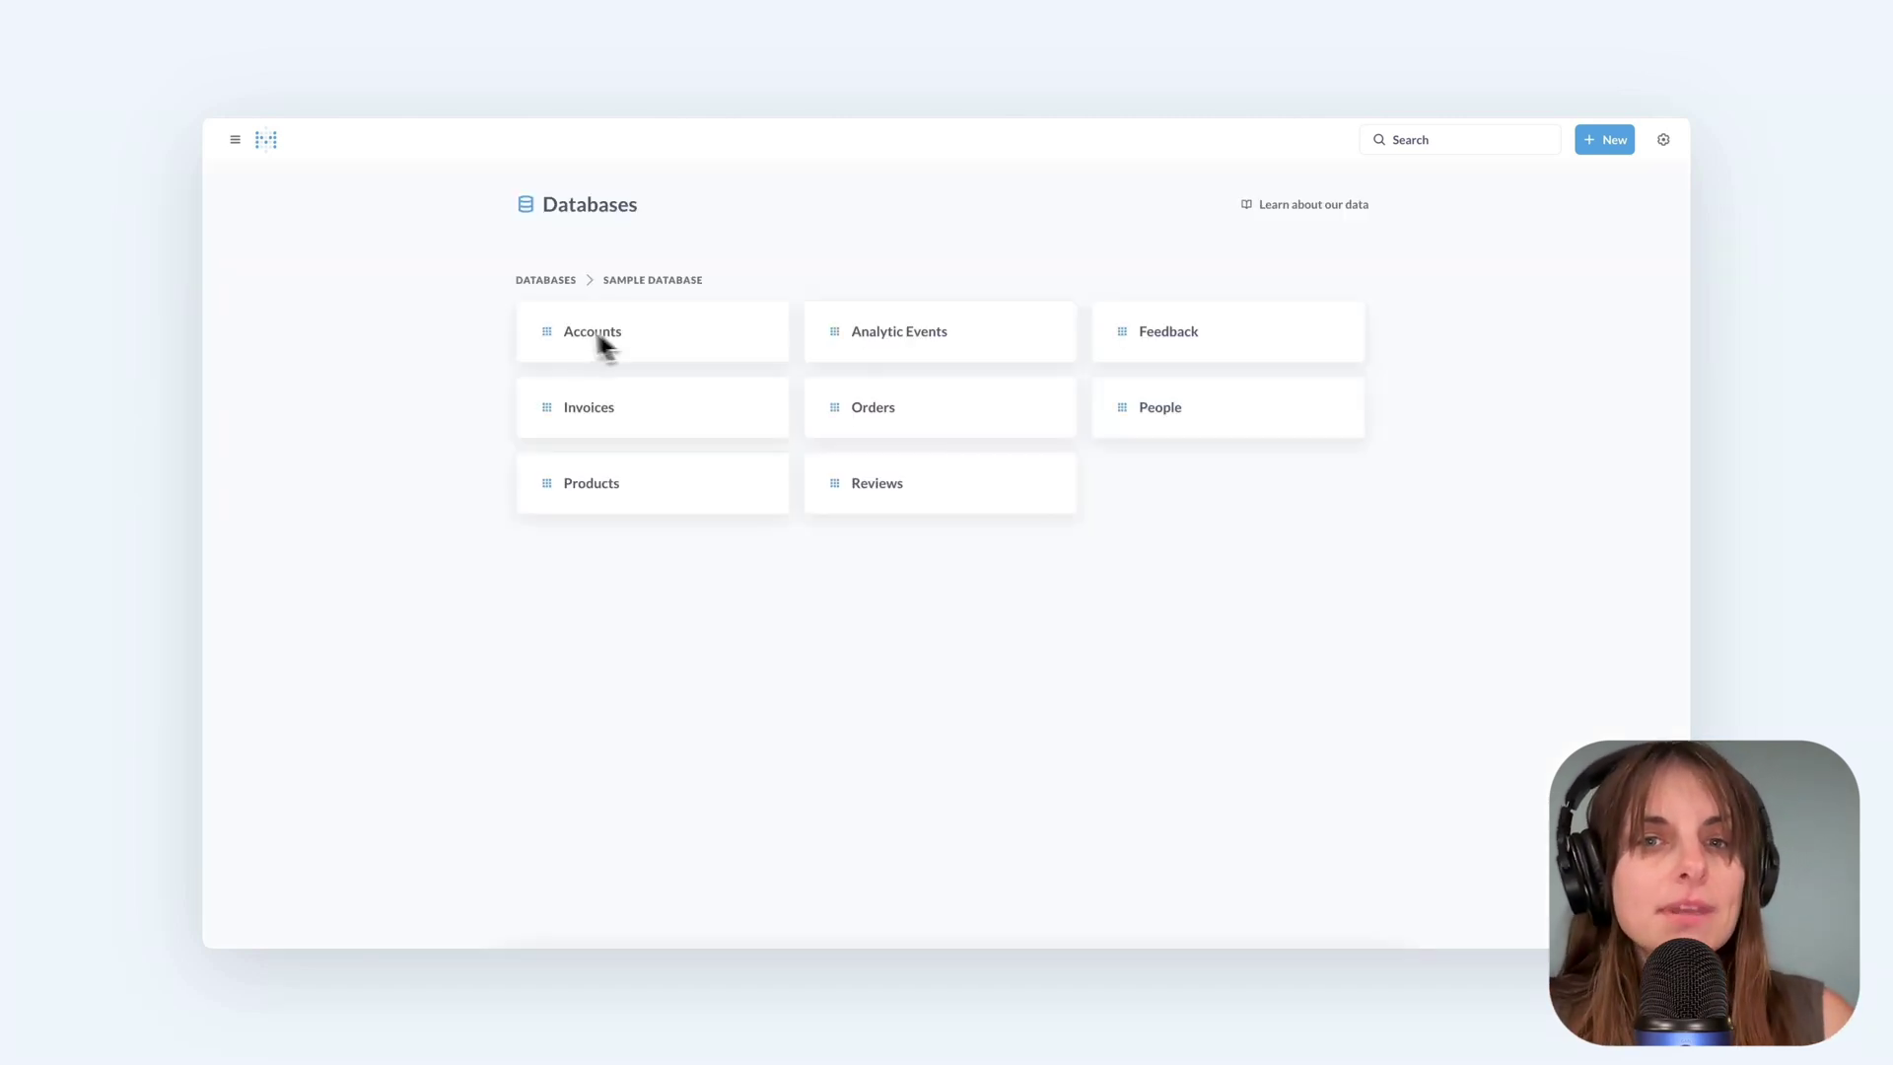
- Filter Accounts by Plan and summarize account counts by Created At month
left_click(583, 341)
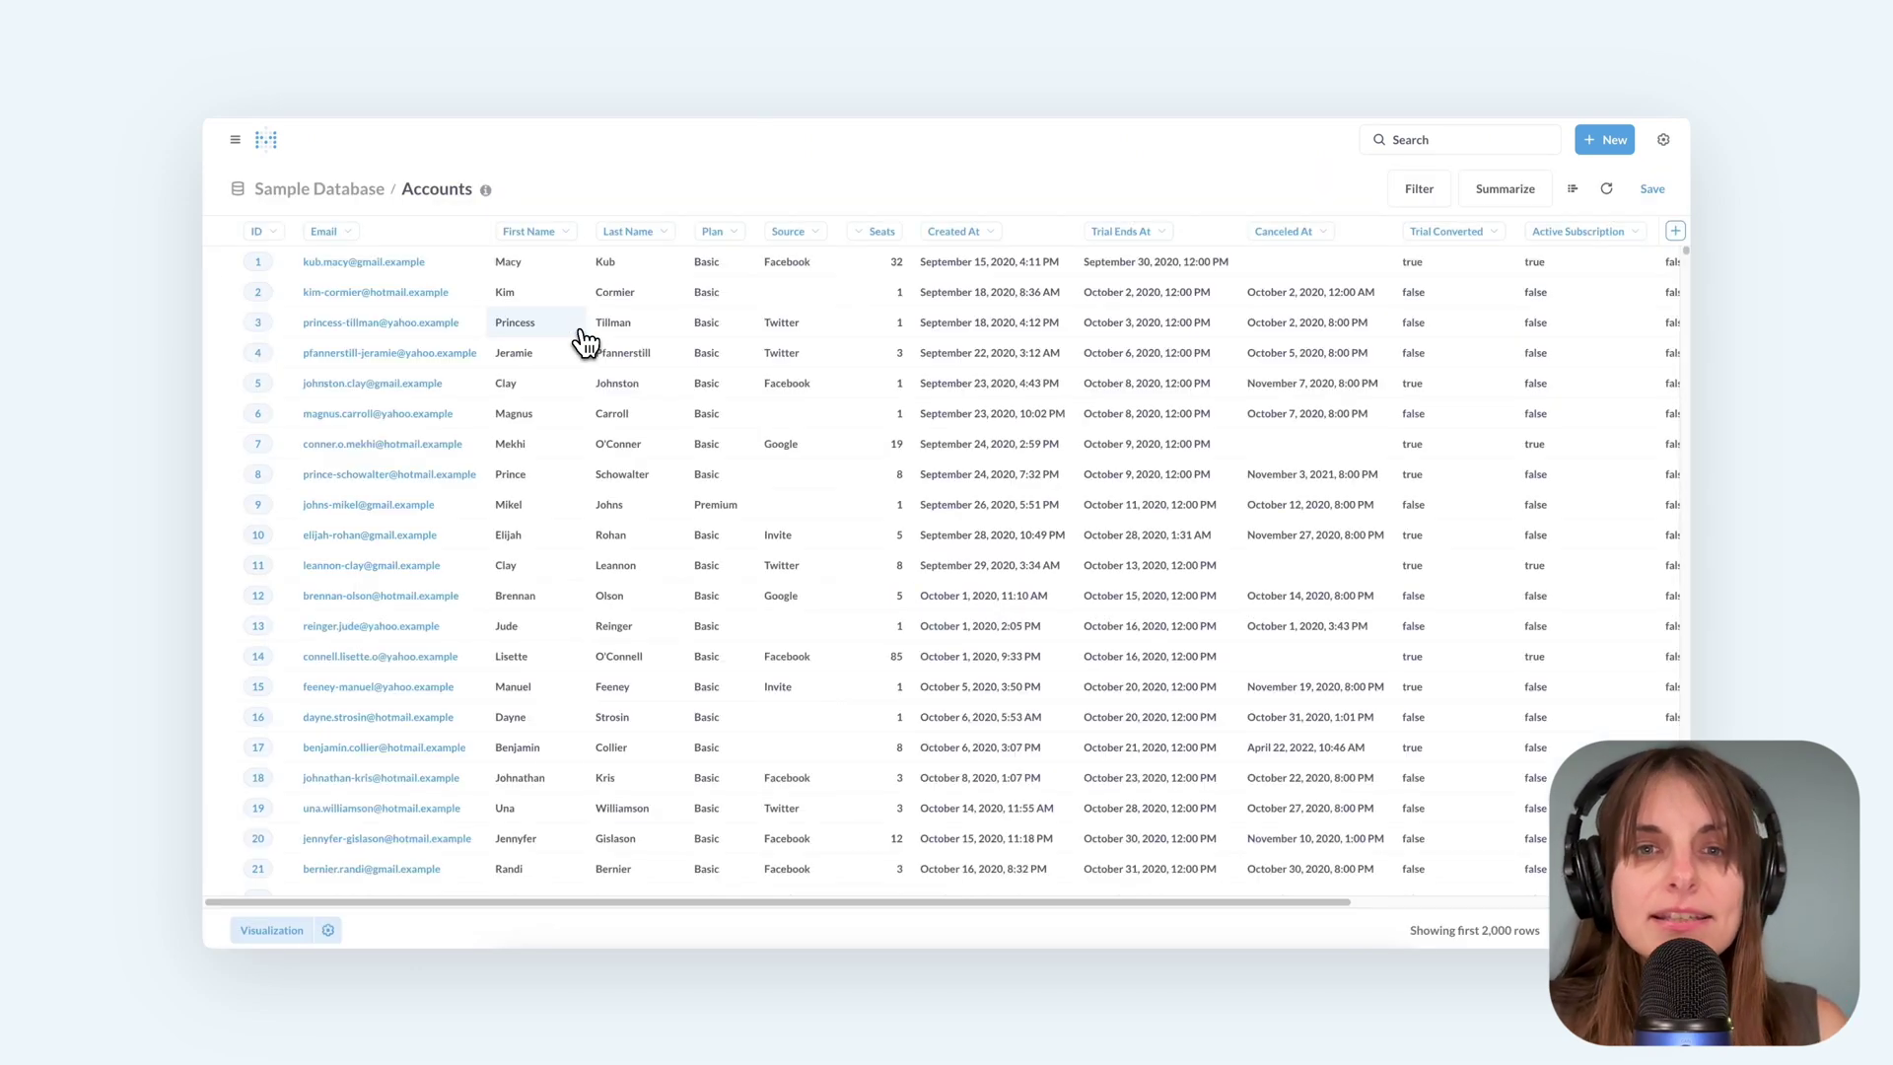
left_click(716, 236)
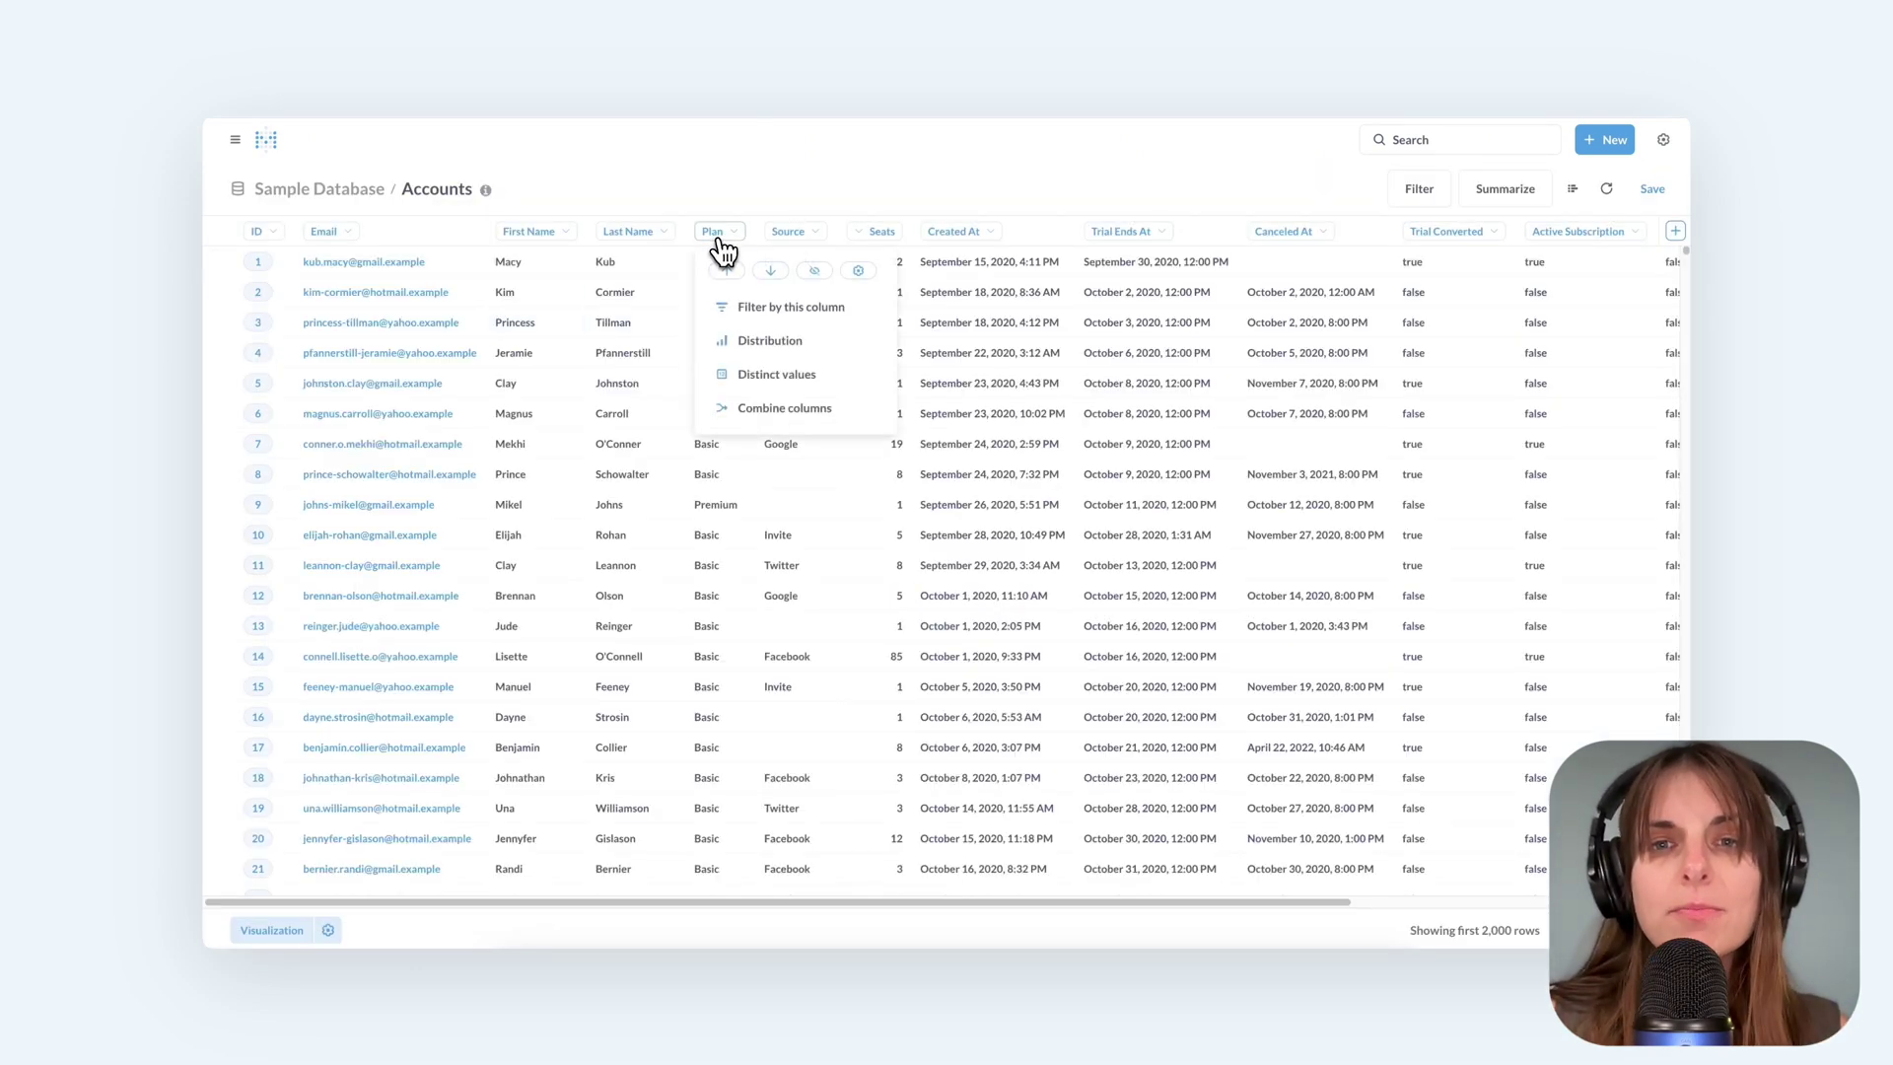
left_click(748, 307)
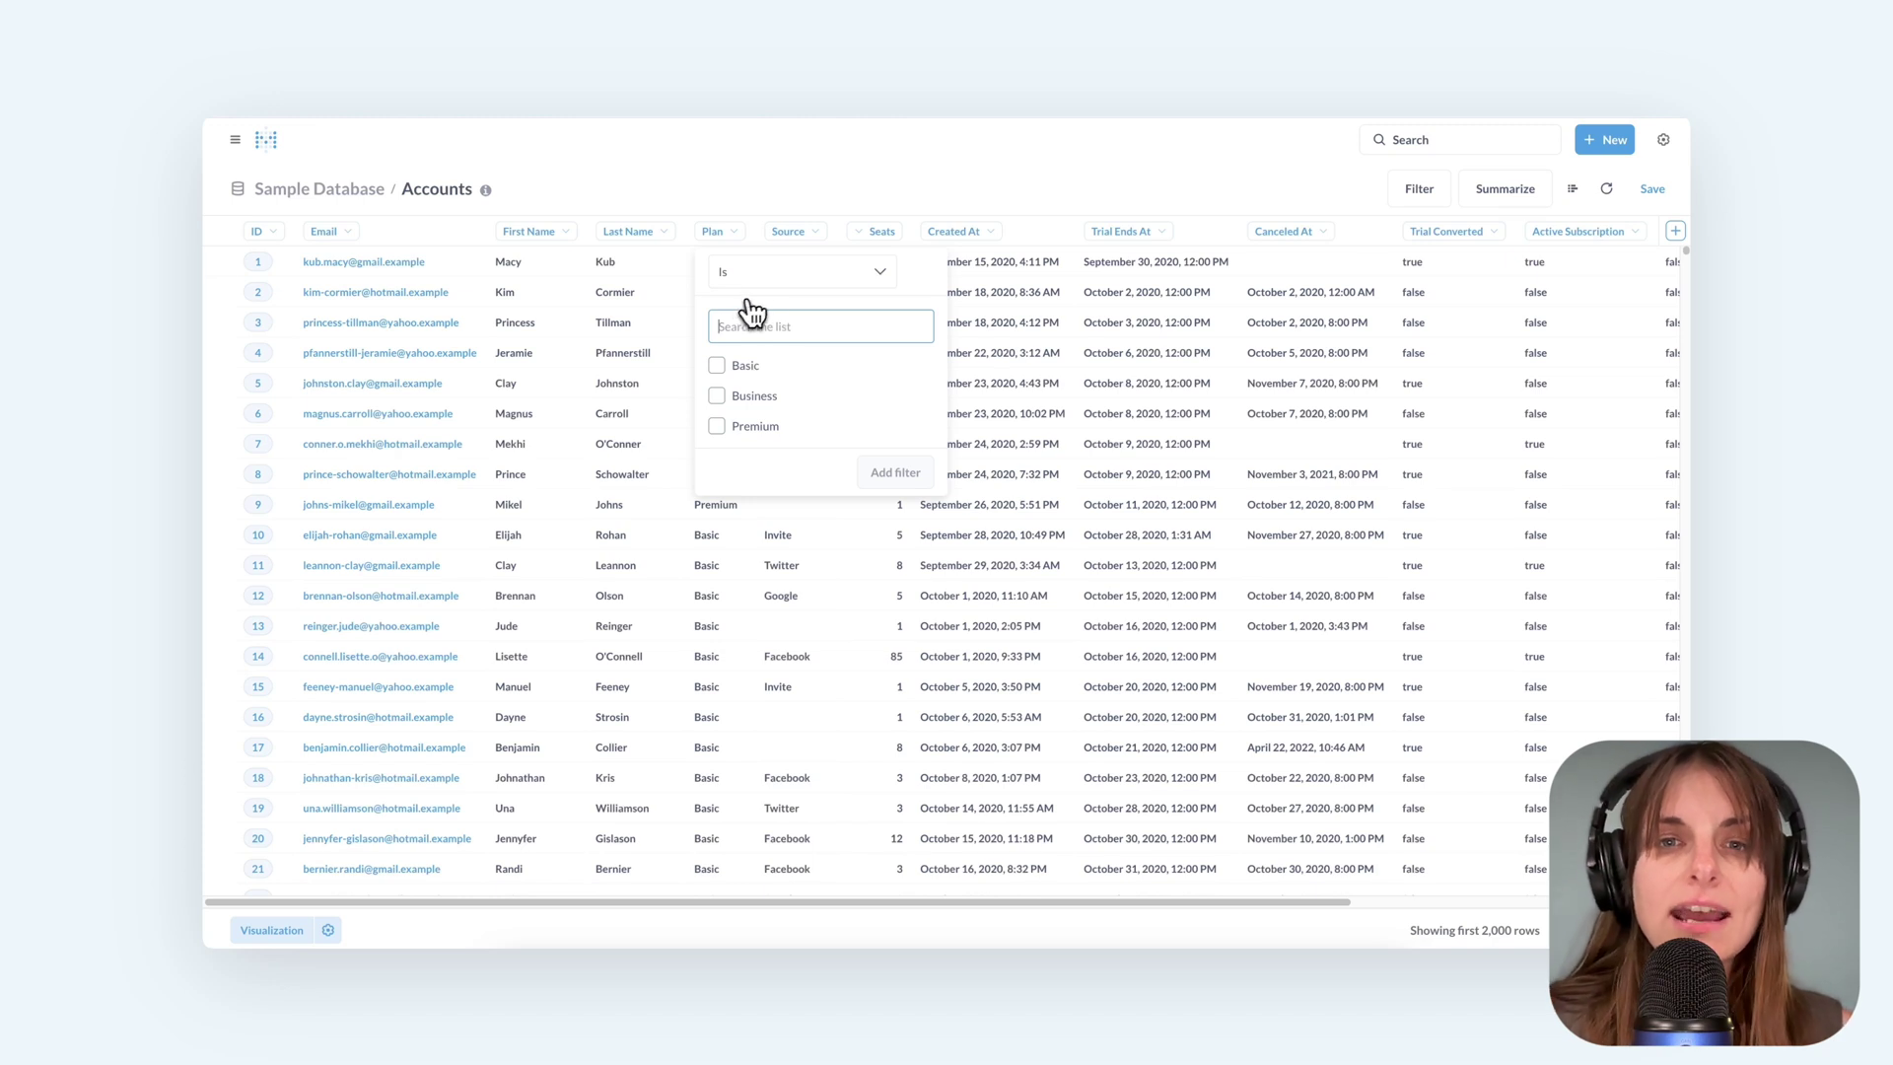
left_click(1508, 192)
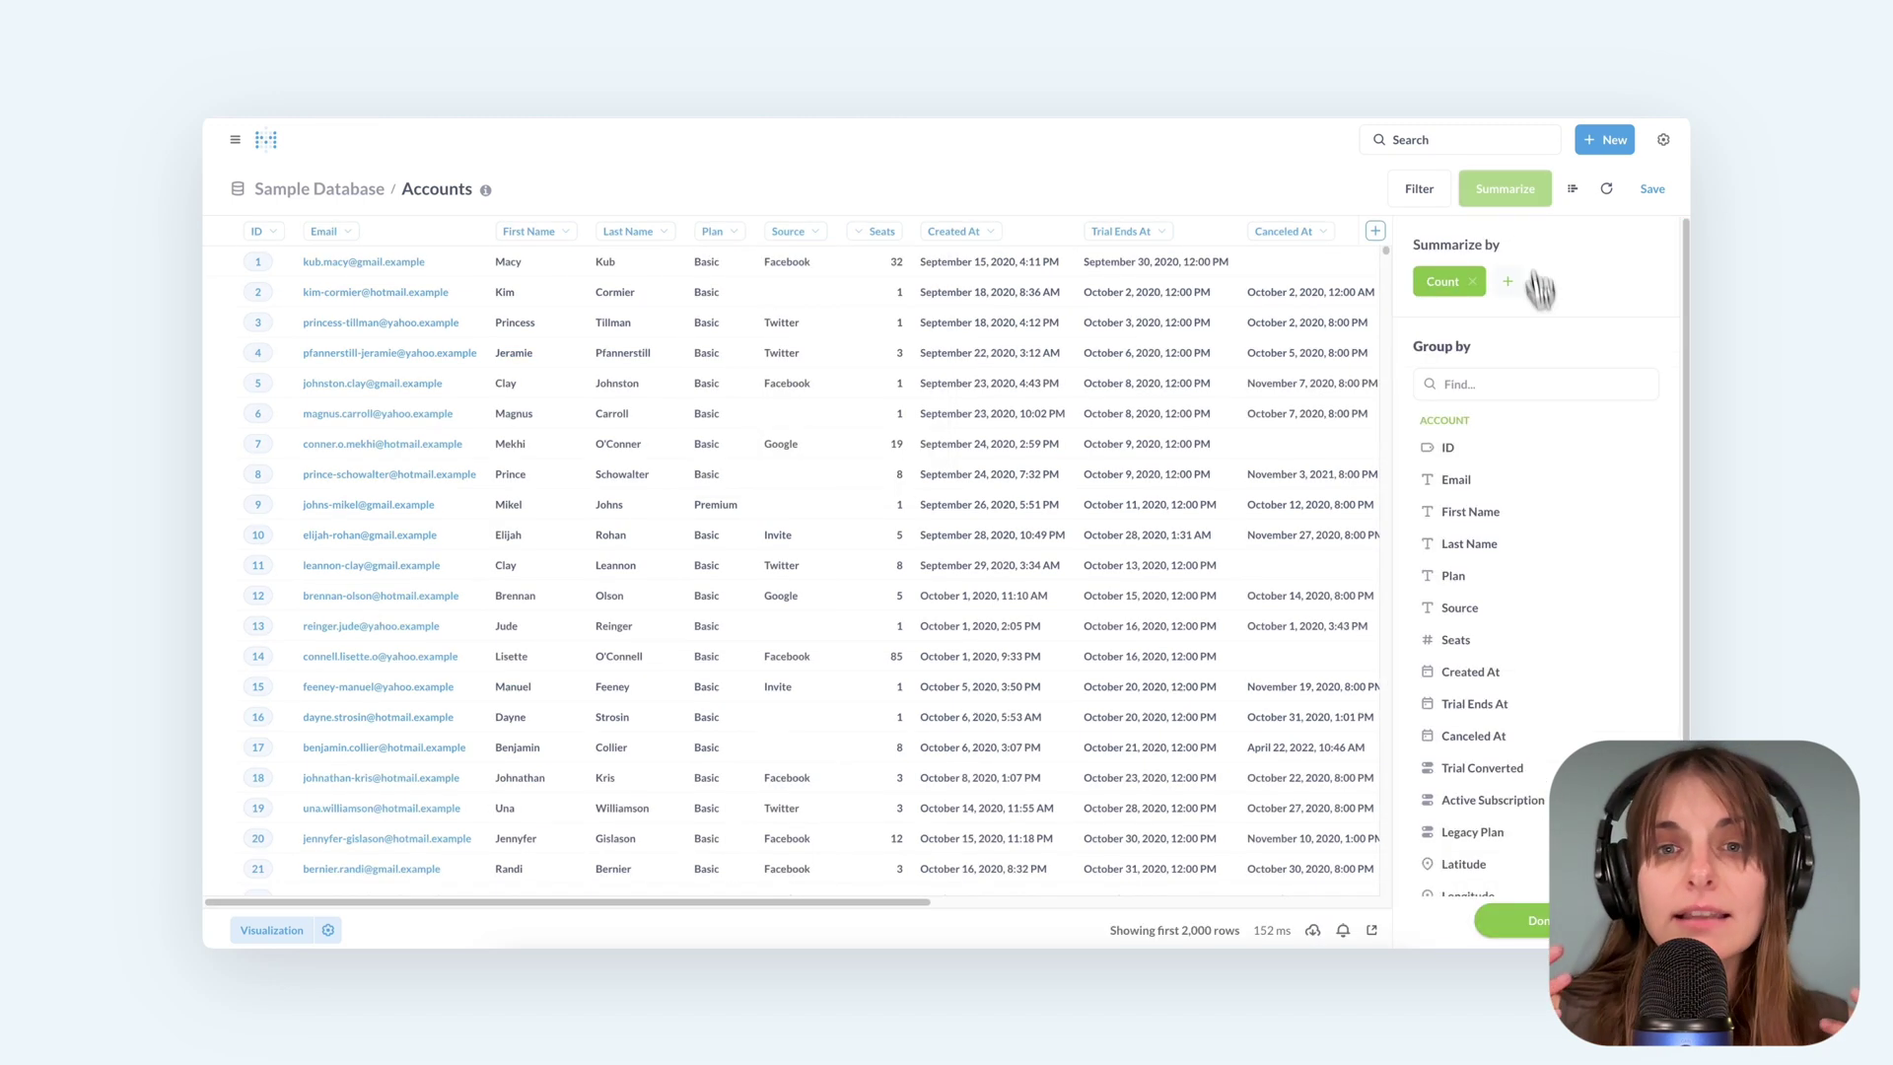
left_click(1493, 676)
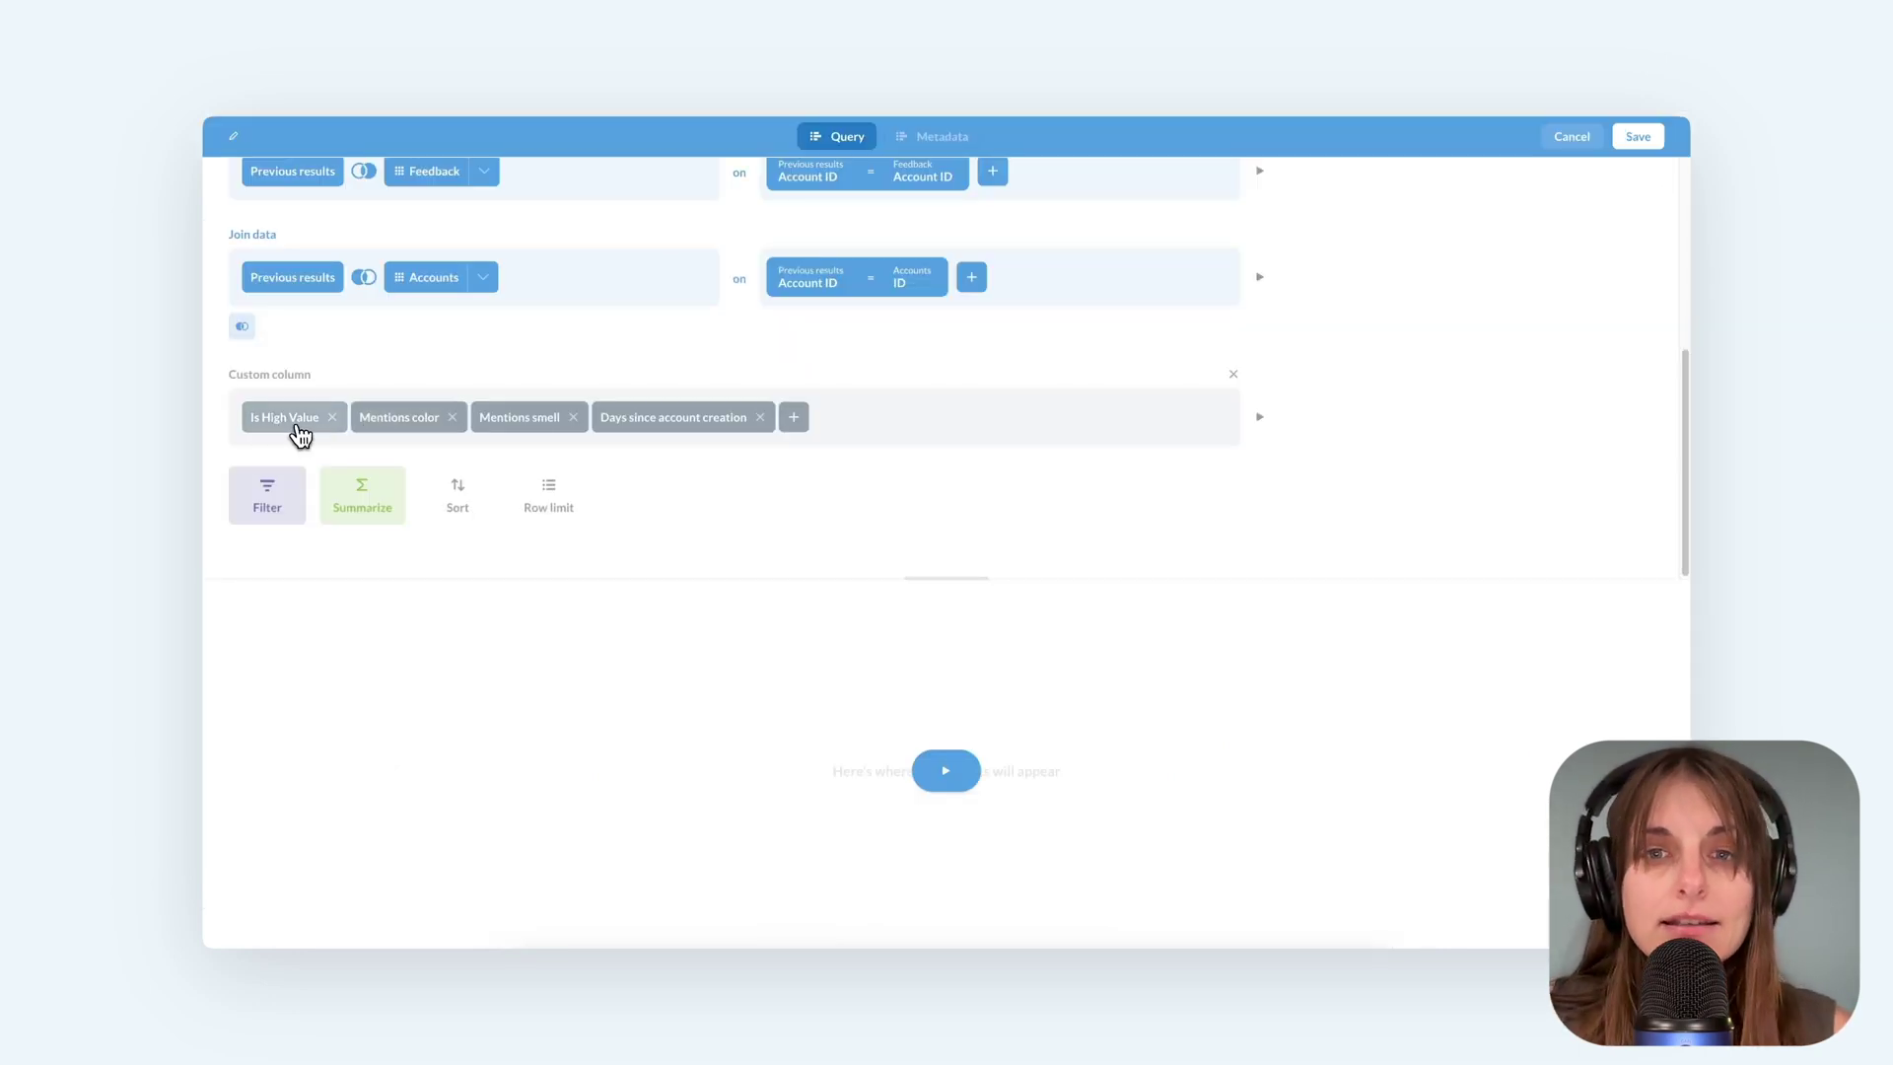
left_click(299, 434)
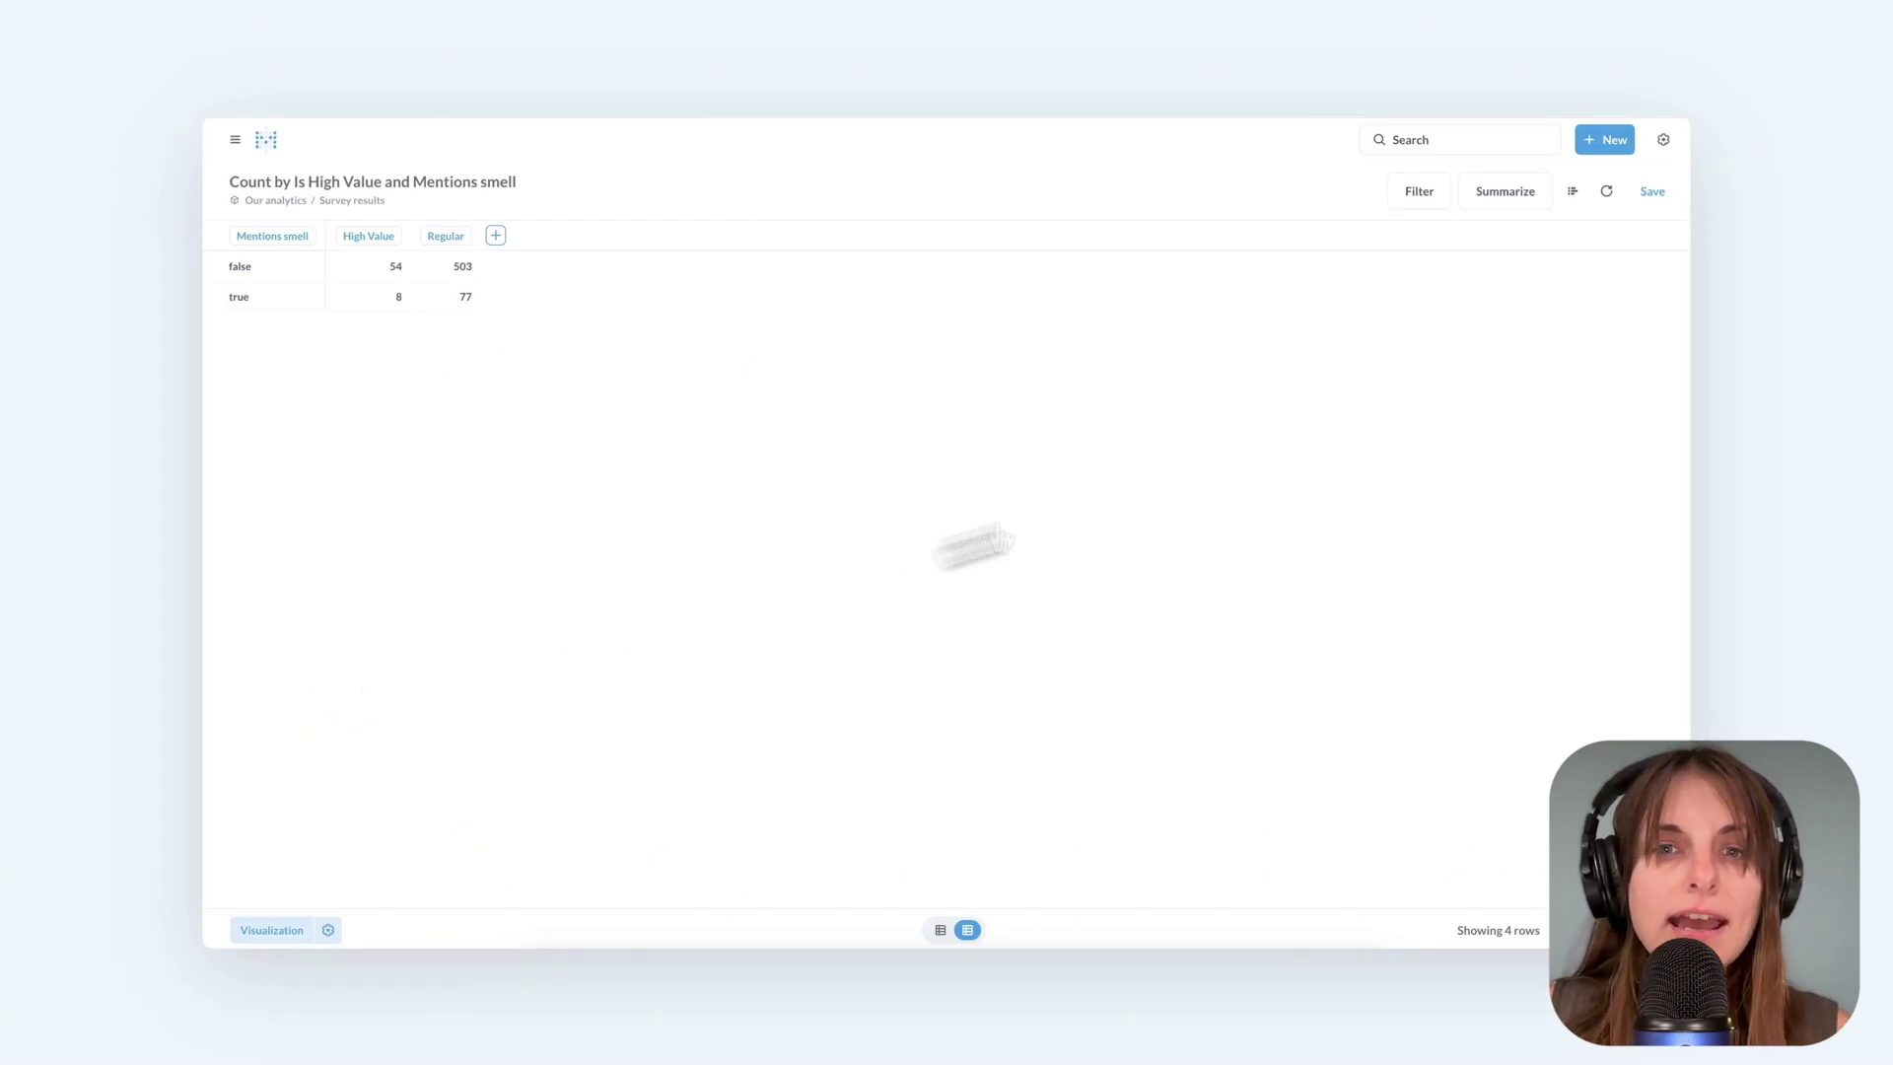
- Save the count question in Our analytics and add it to Delightful Dashboard
left_click(1669, 193)
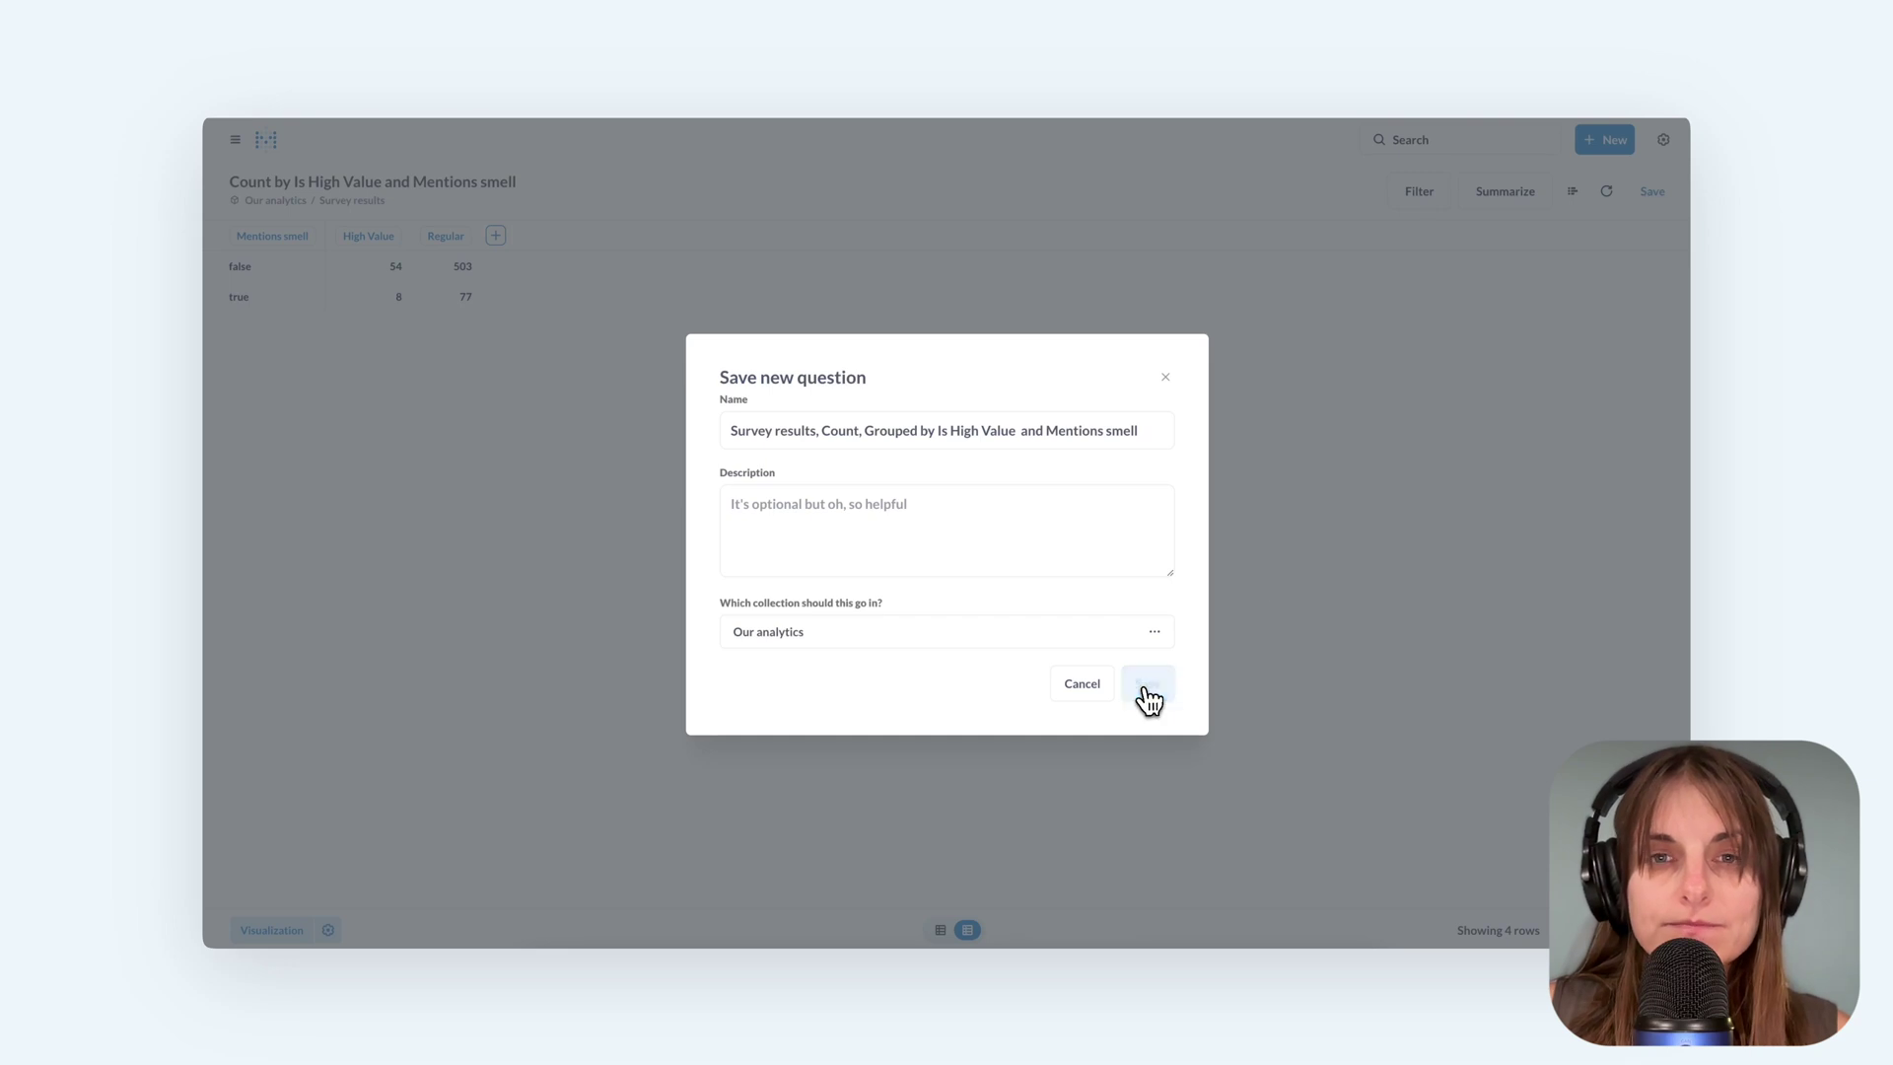
left_click(1147, 688)
left_click(840, 569)
left_click(1506, 840)
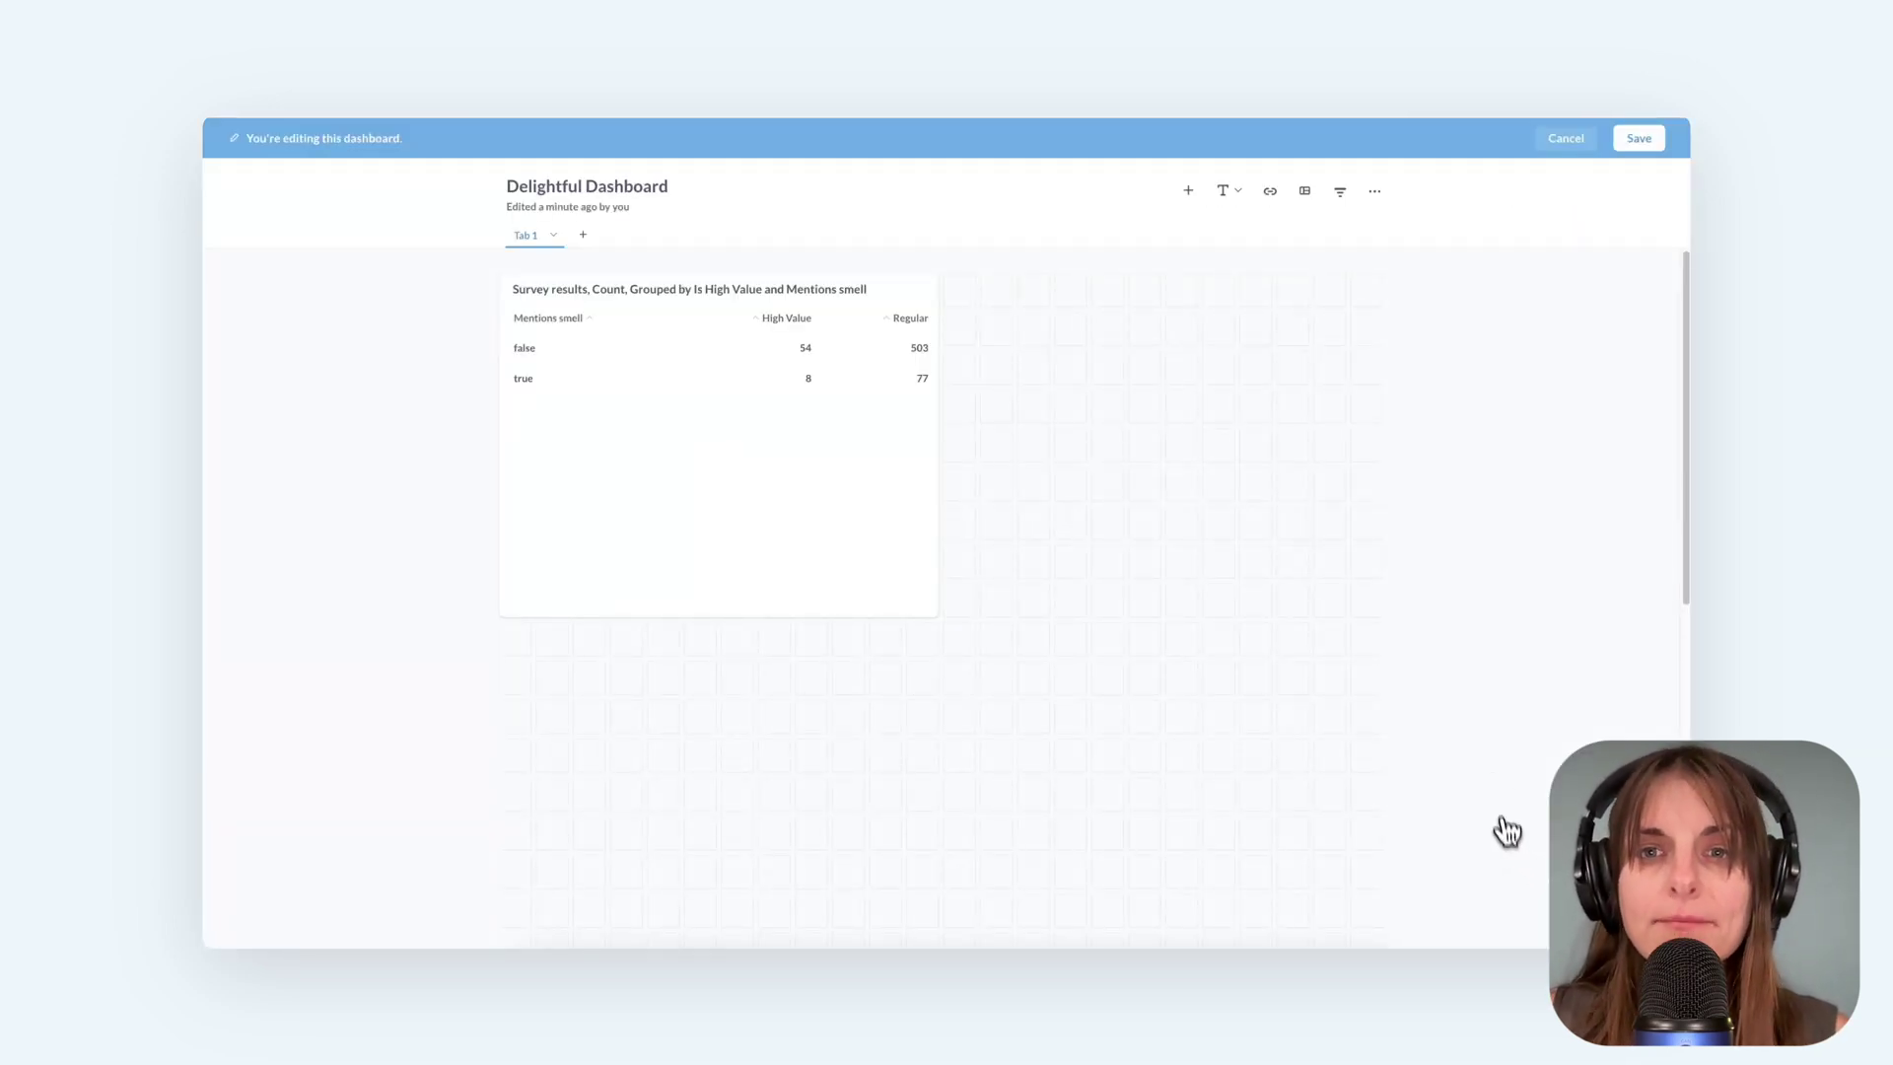
left_click(1349, 197)
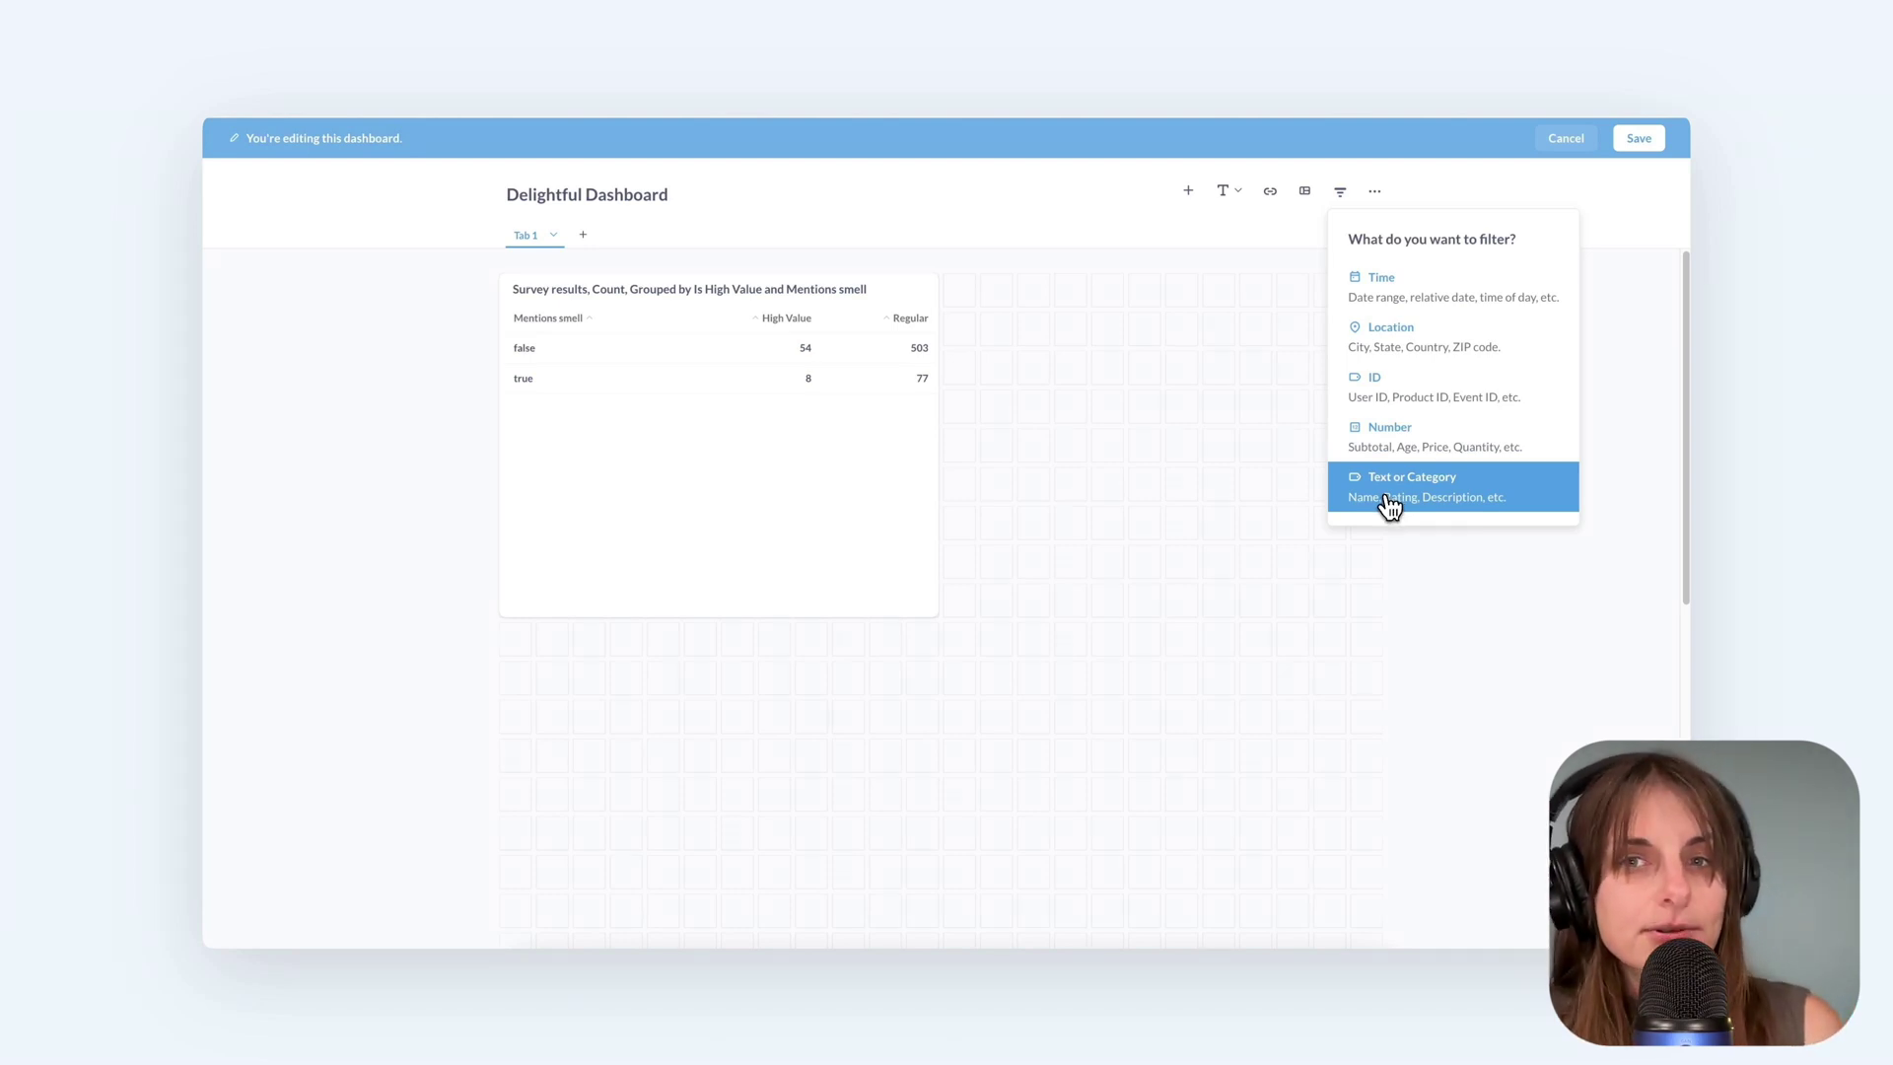
- Add a text or category dashboard filter and search its columns for 'men', finding none
left_click(1390, 497)
left_click(557, 507)
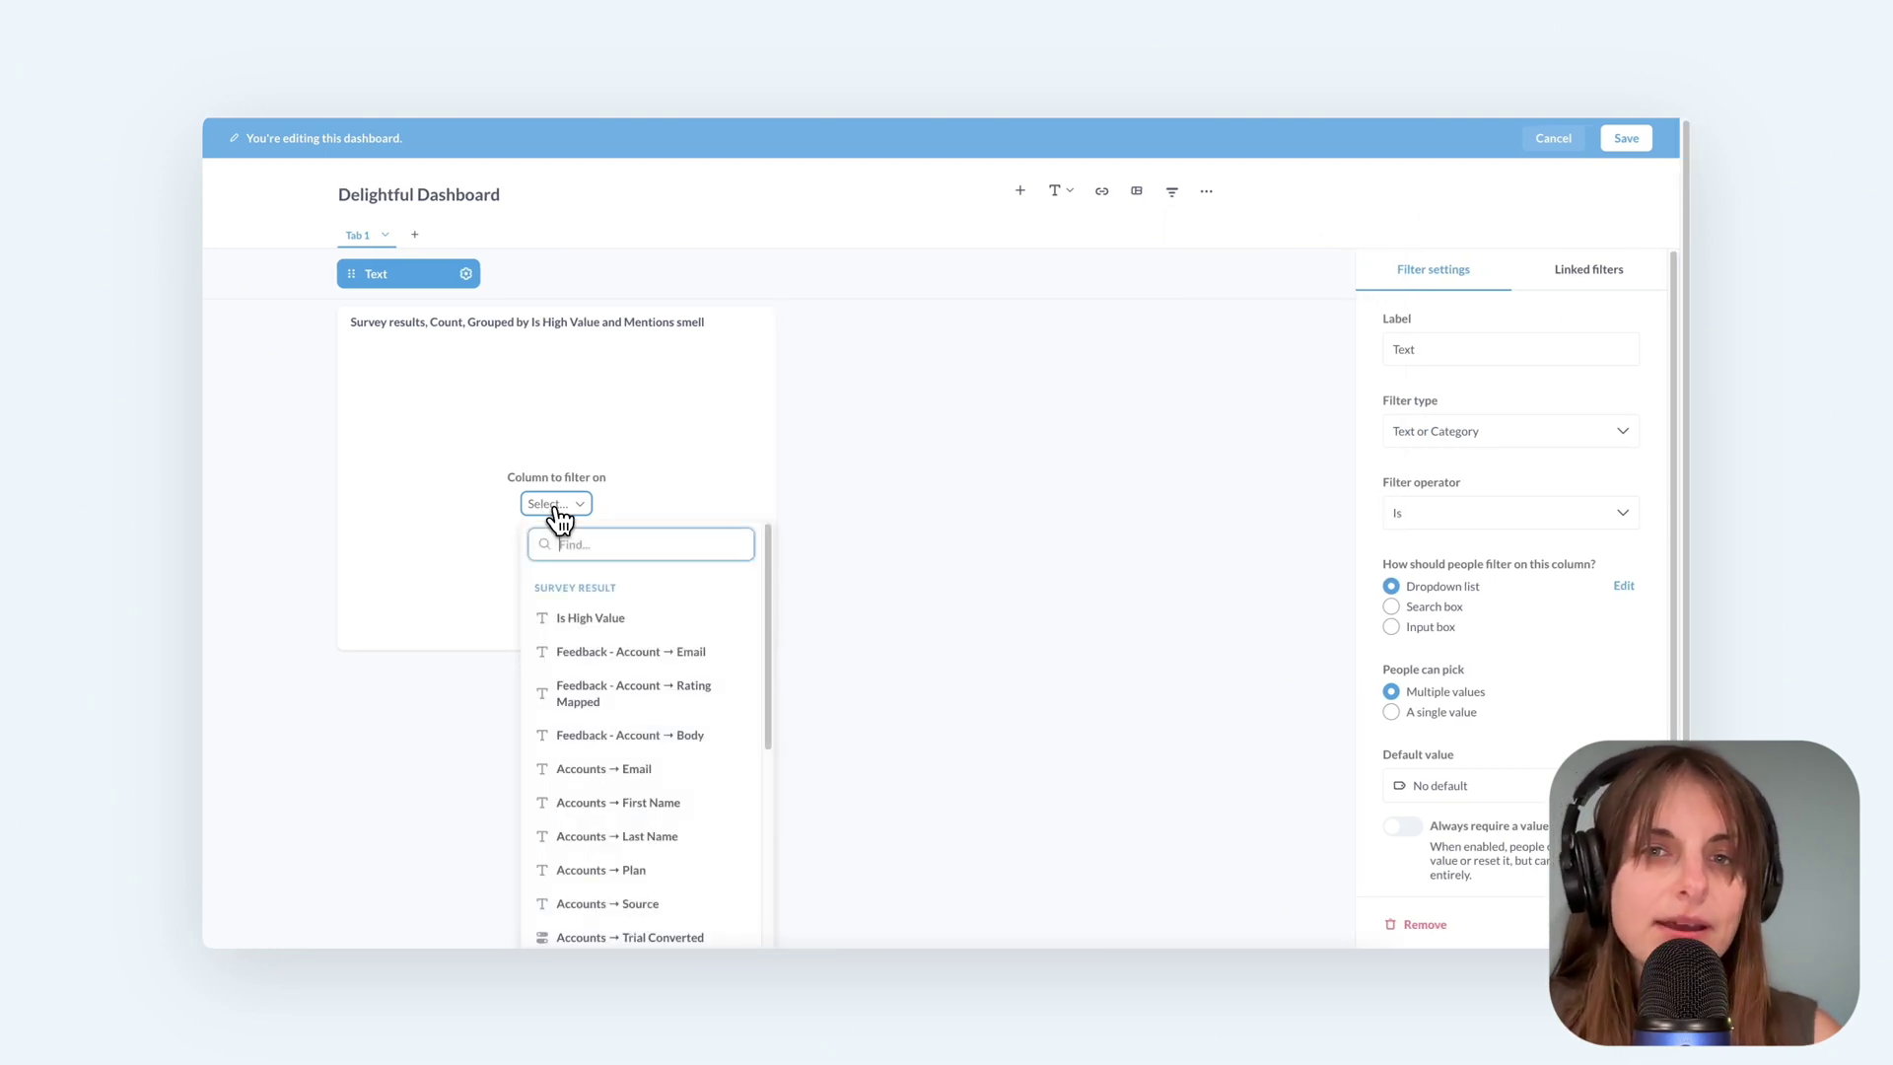
type("men")
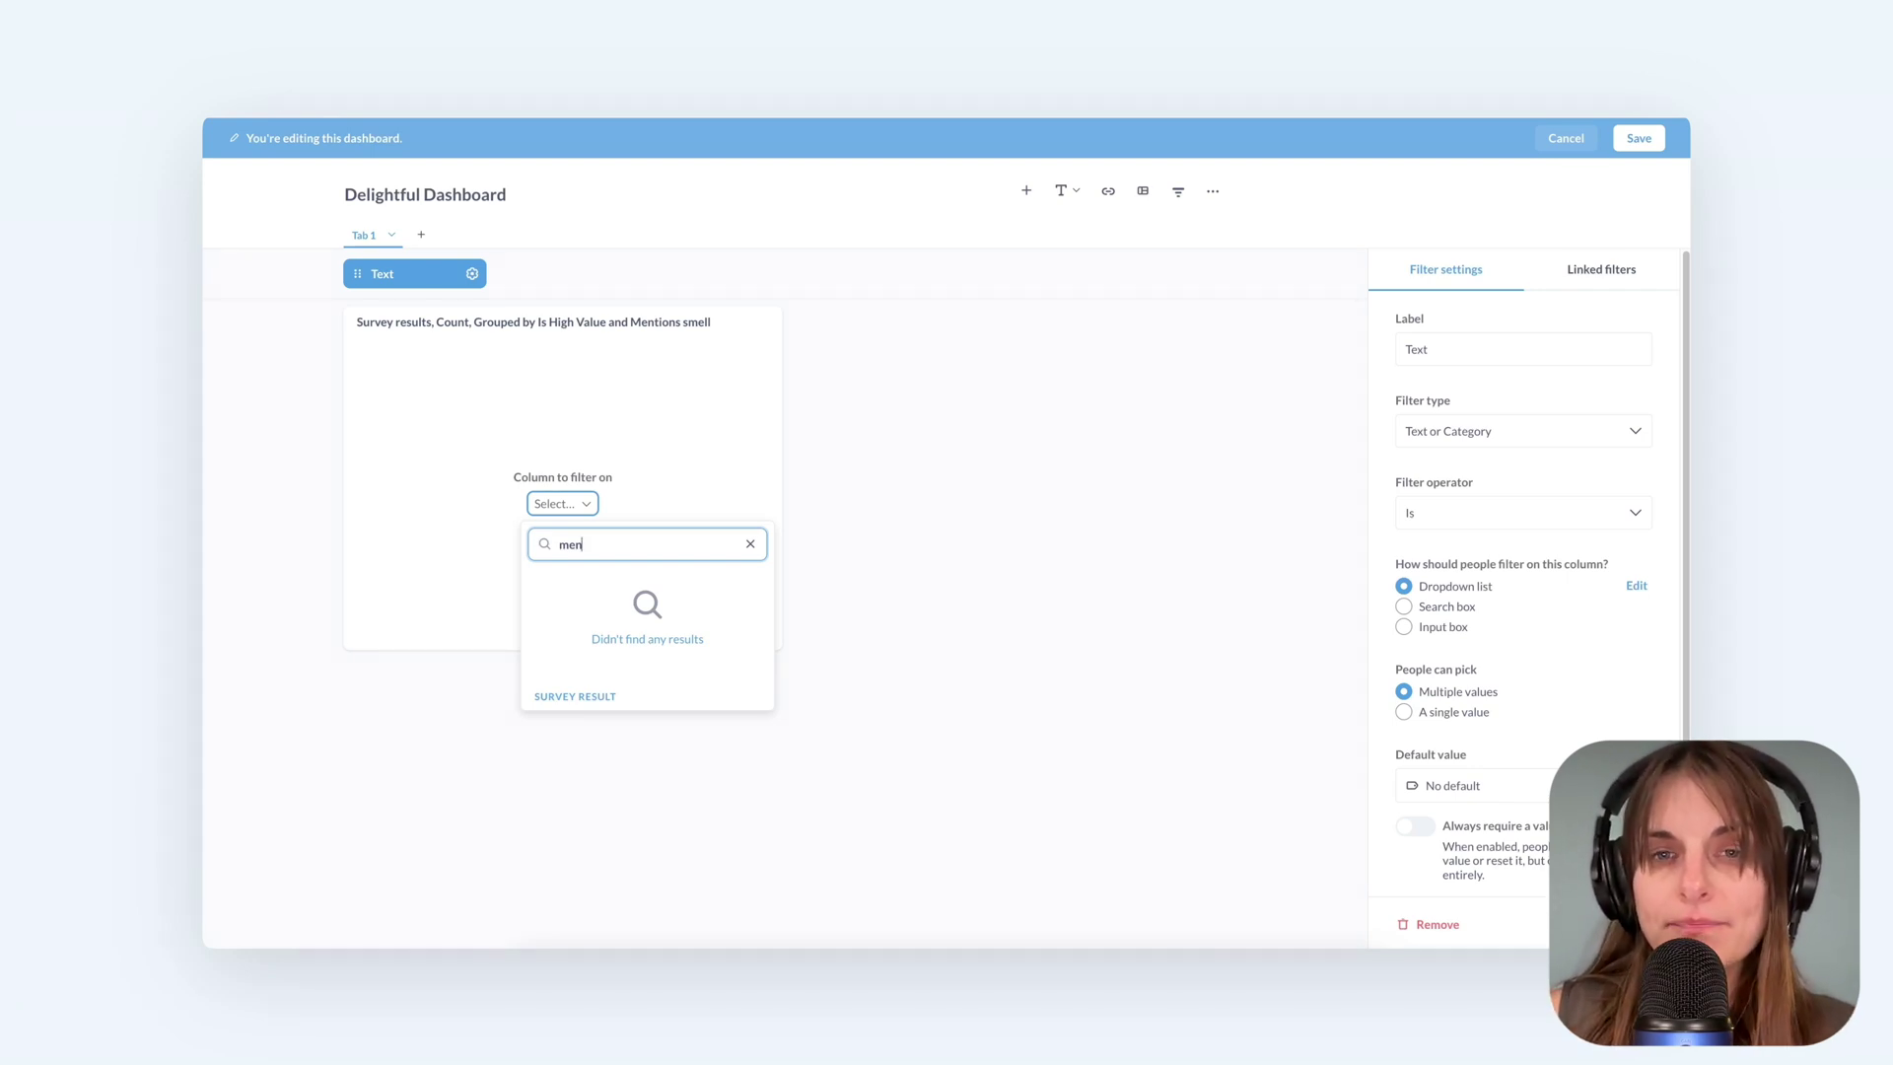
left_click(765, 866)
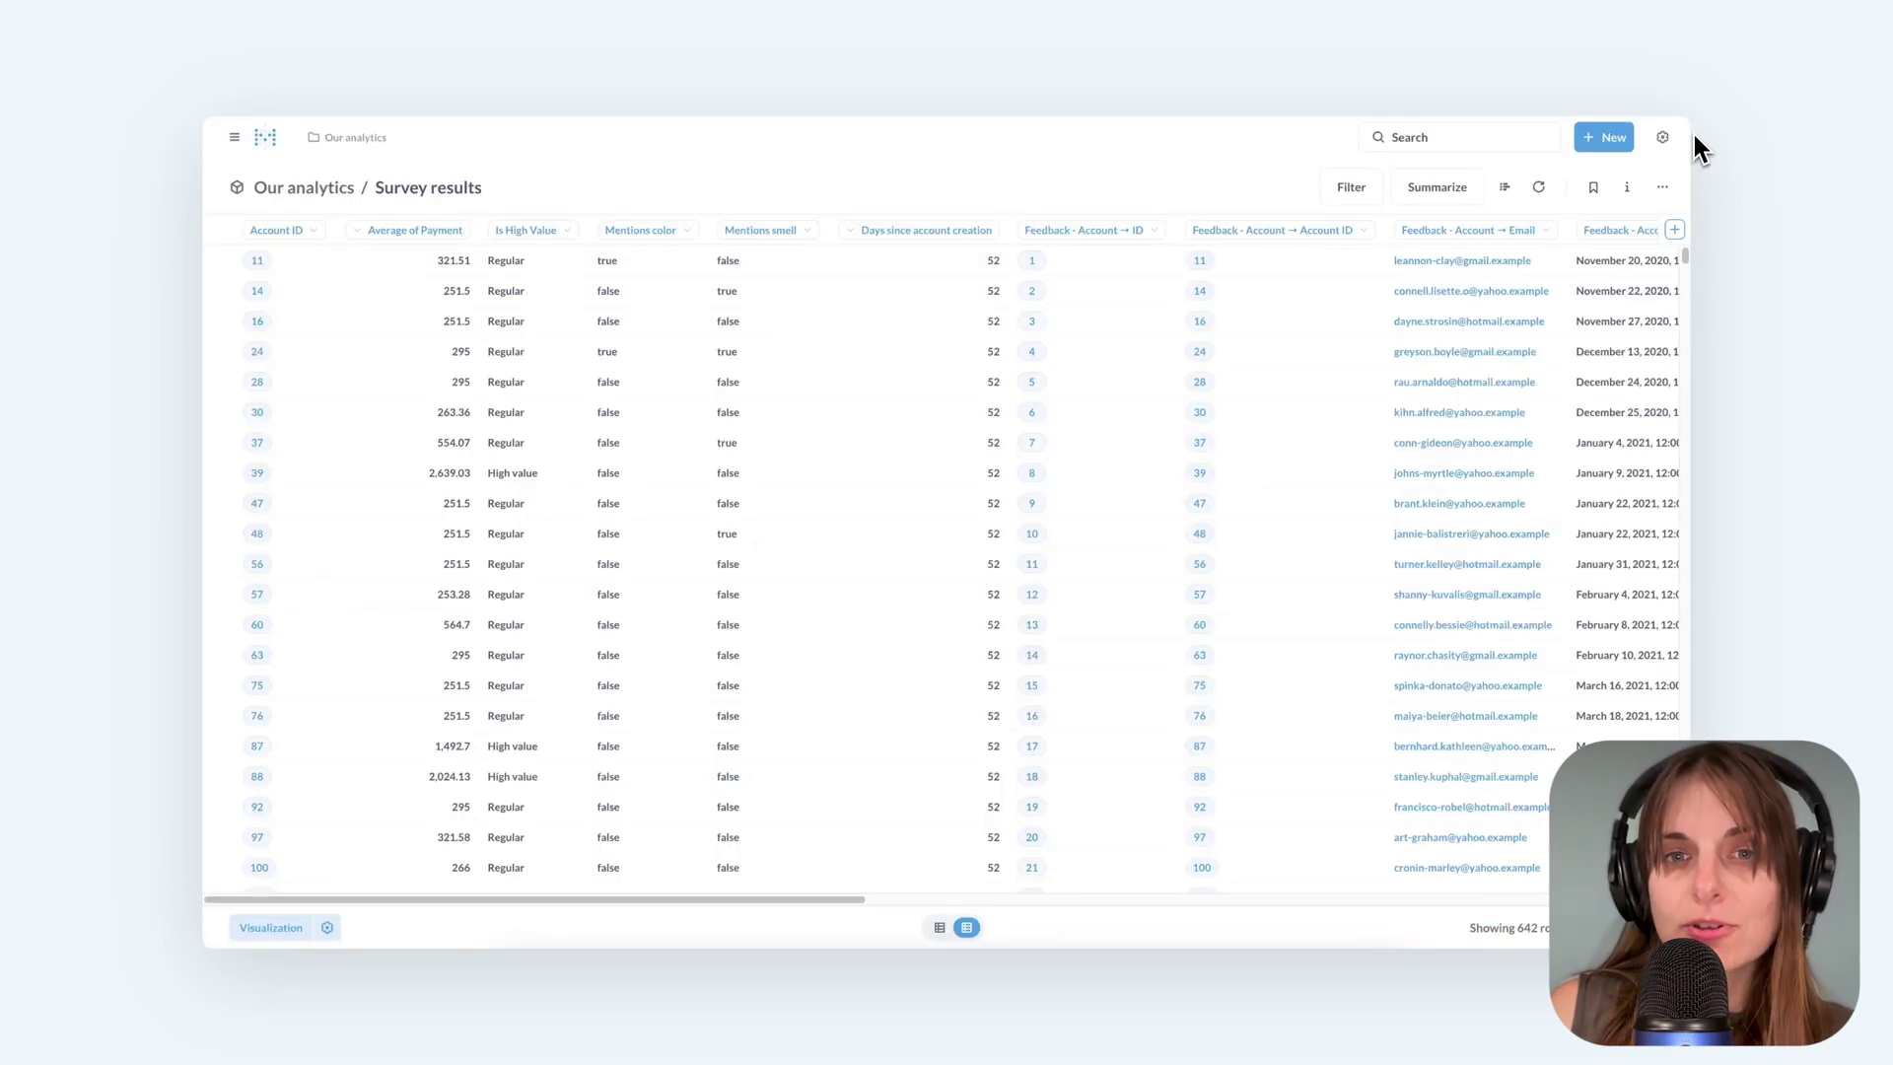
- In the Survey results model metadata, describe Mentions smell as "Does the review mention smell?", make it Category, and save
left_click(1664, 189)
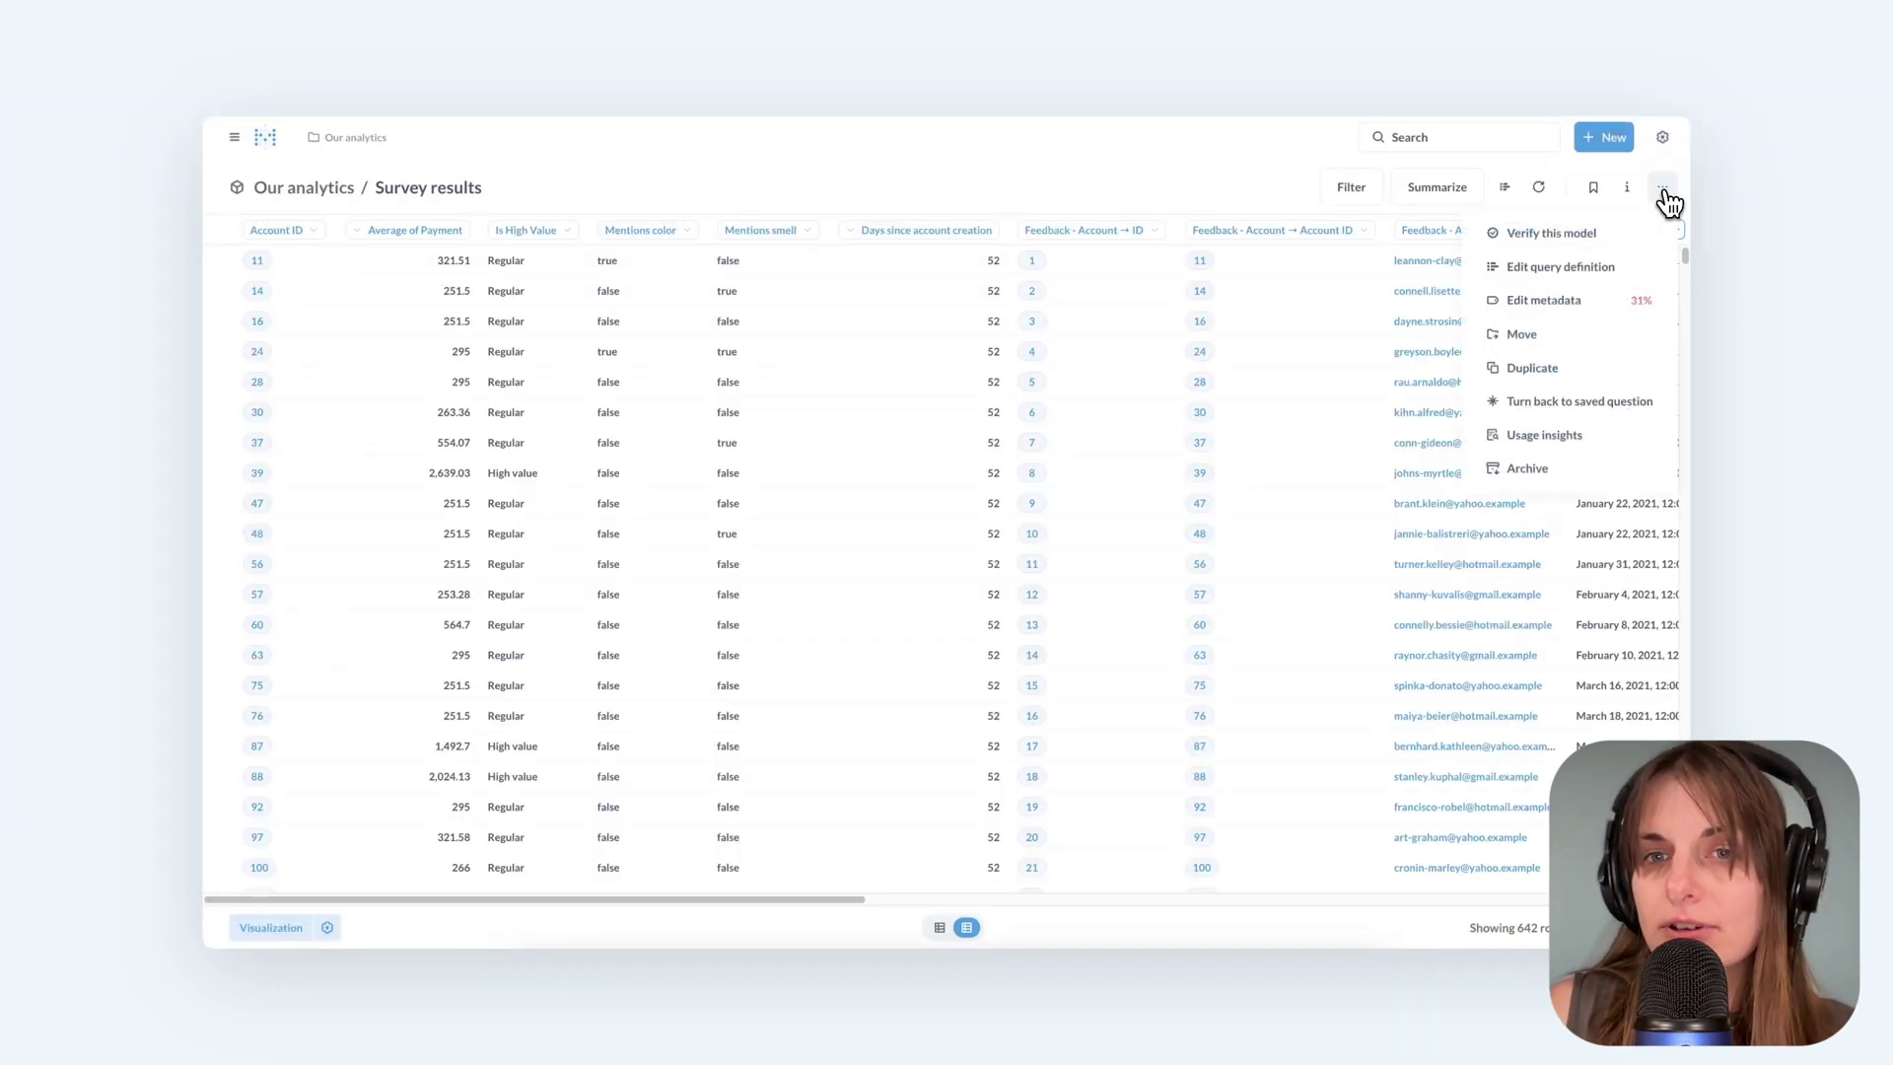
left_click(1578, 306)
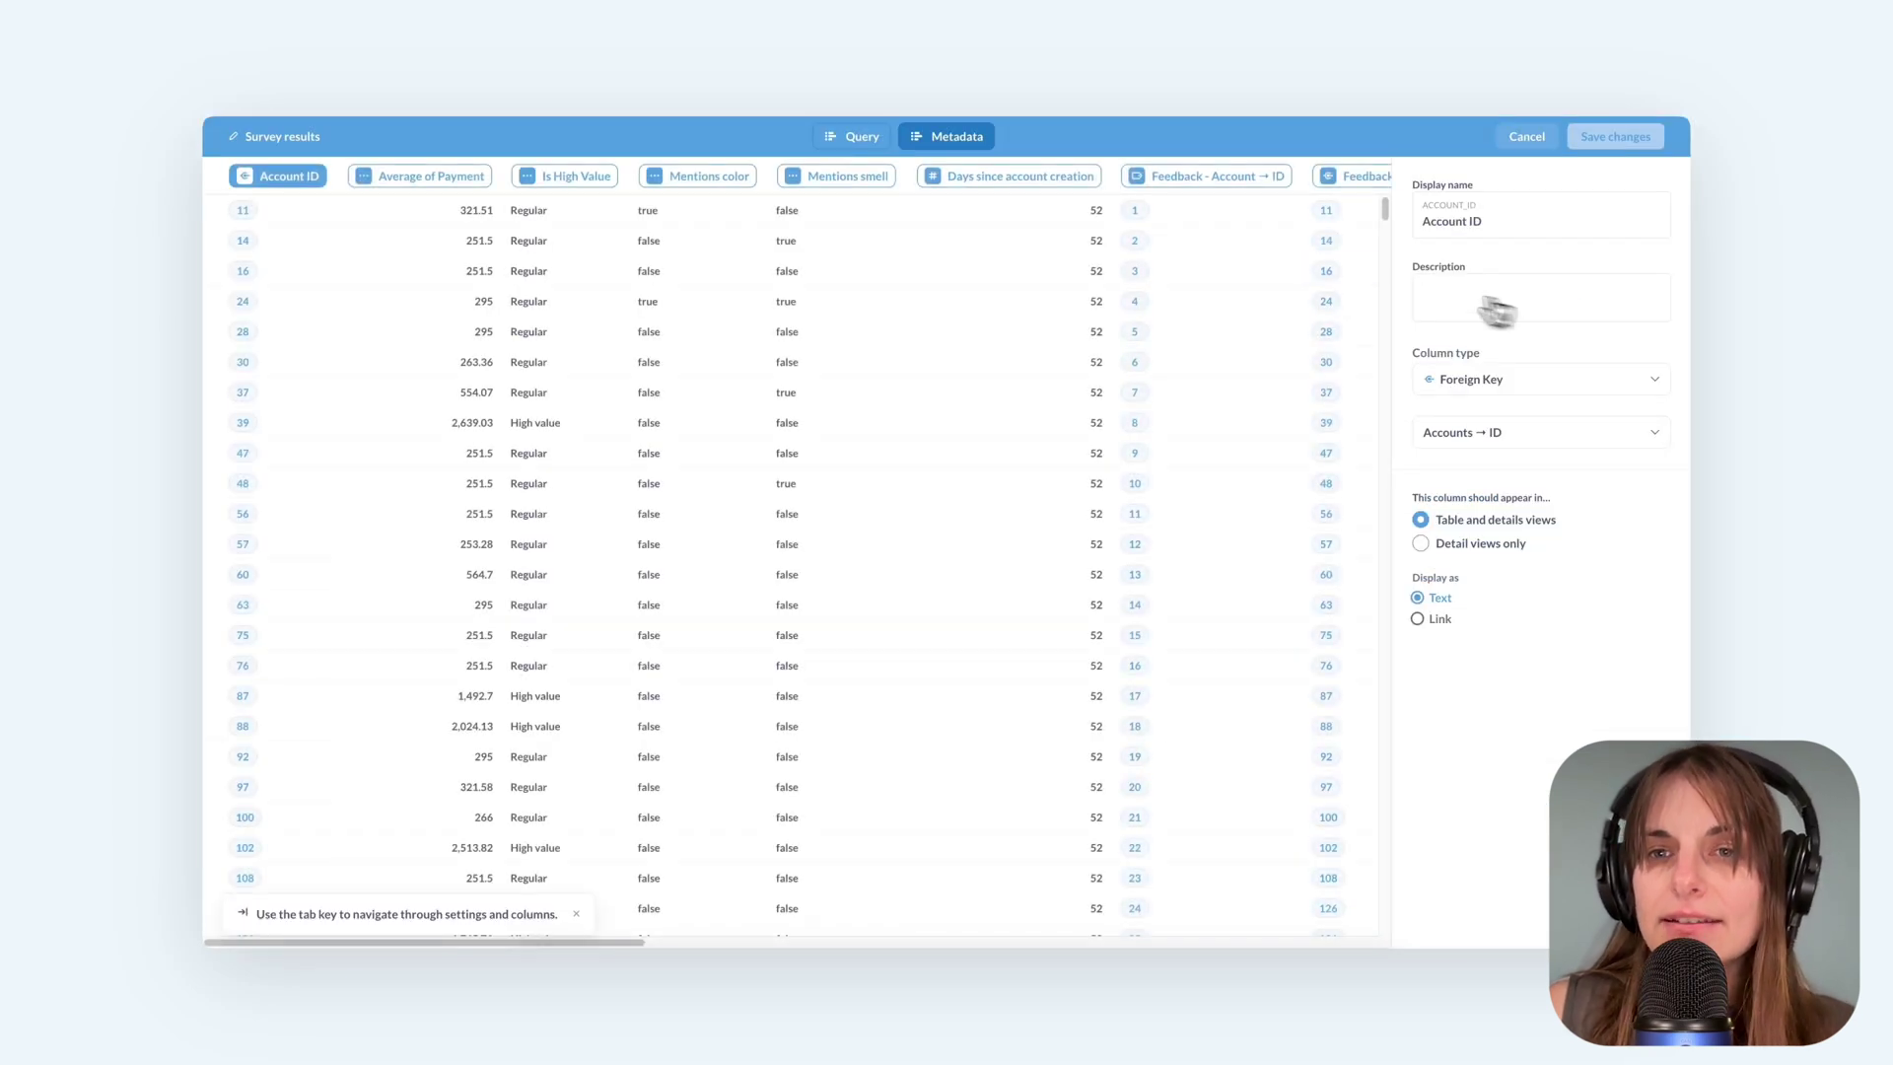
left_click(850, 188)
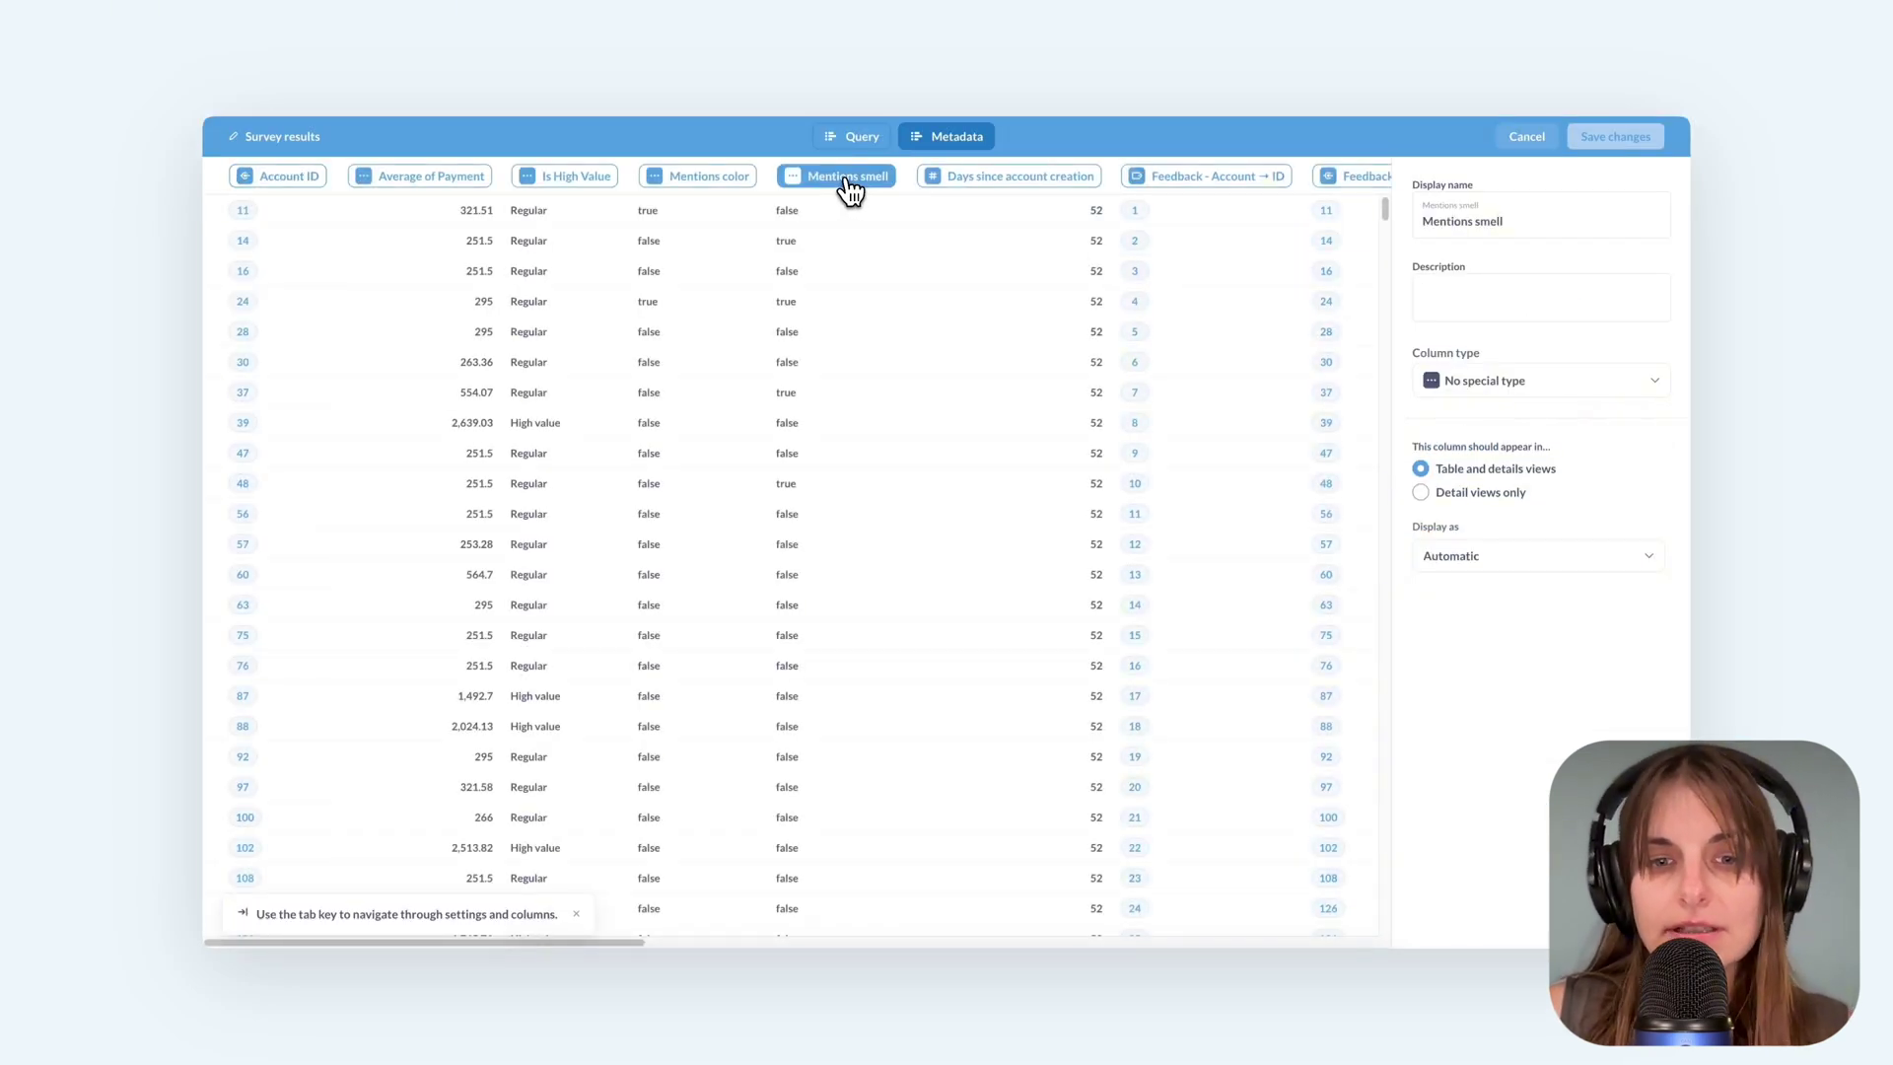
left_click(1451, 292)
type("Does the review mention smell?")
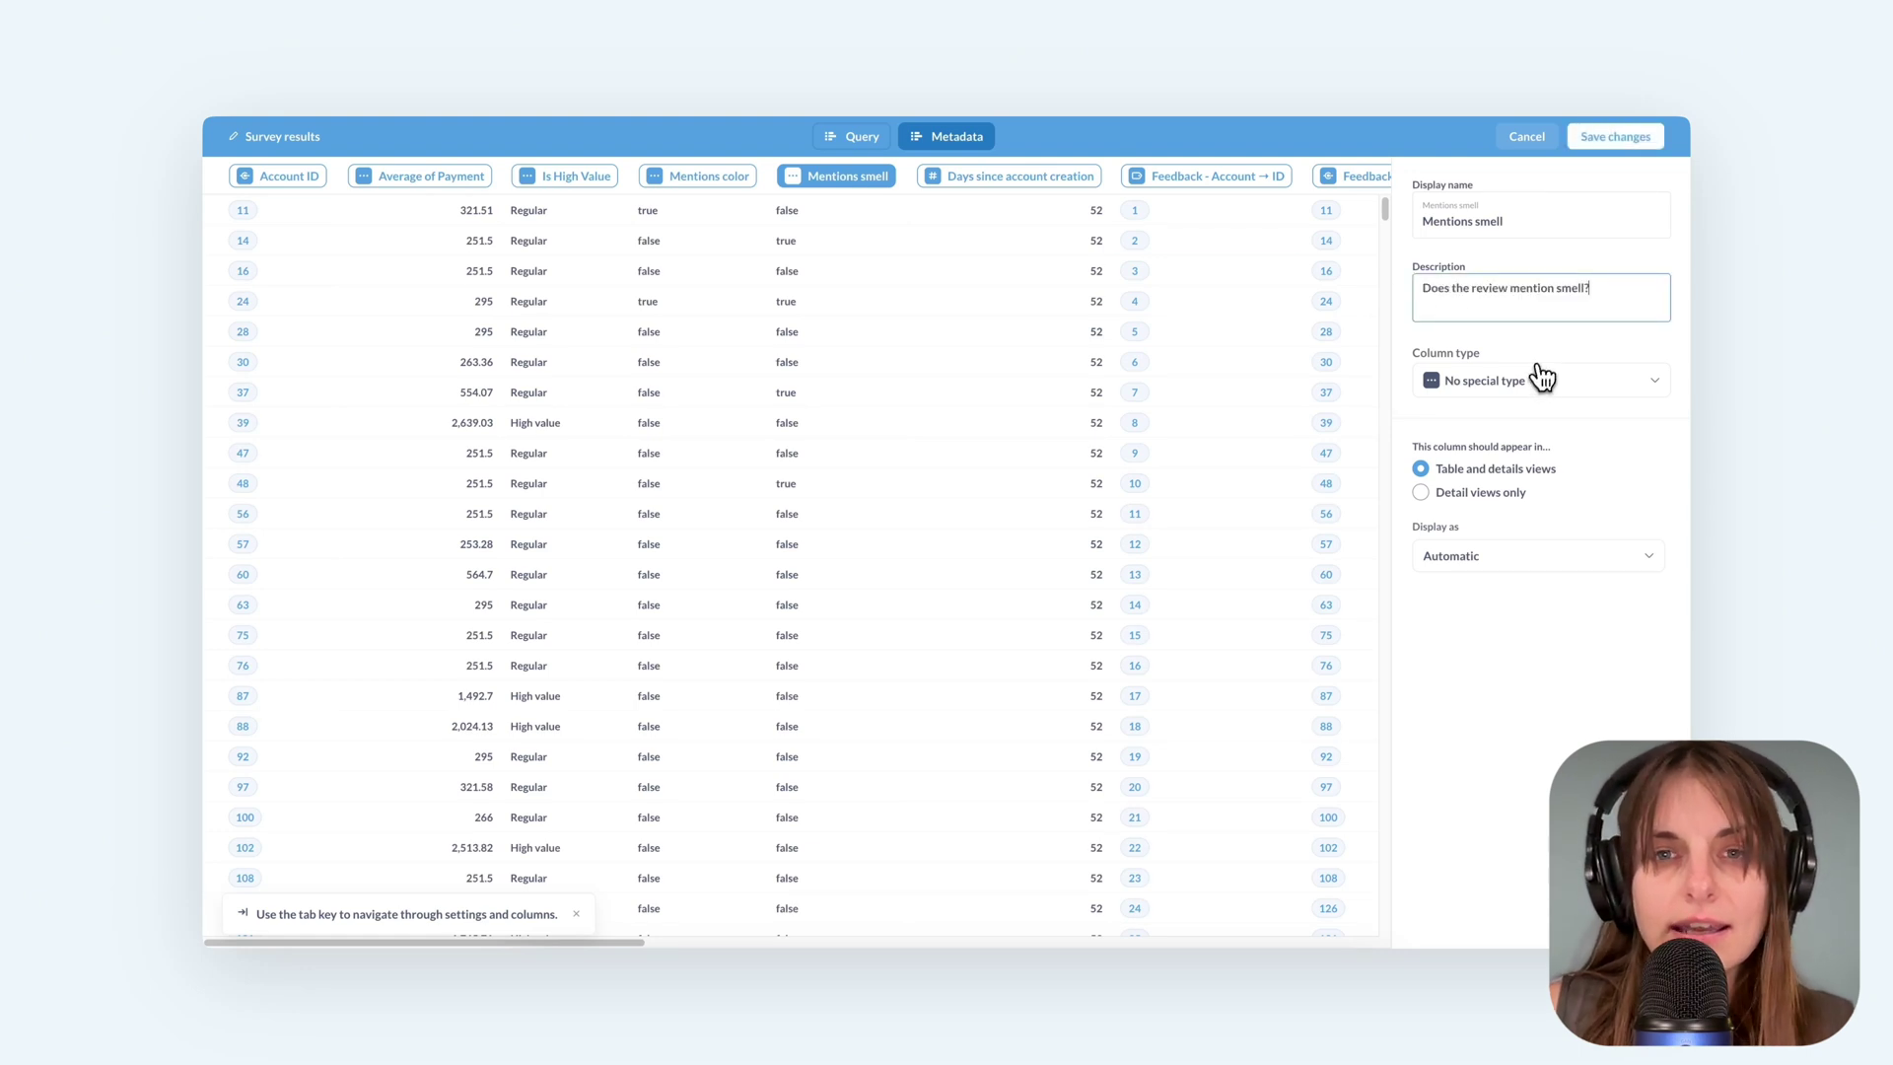
left_click(1529, 380)
scroll(1535, 469, "up", 10)
left_click(1535, 467)
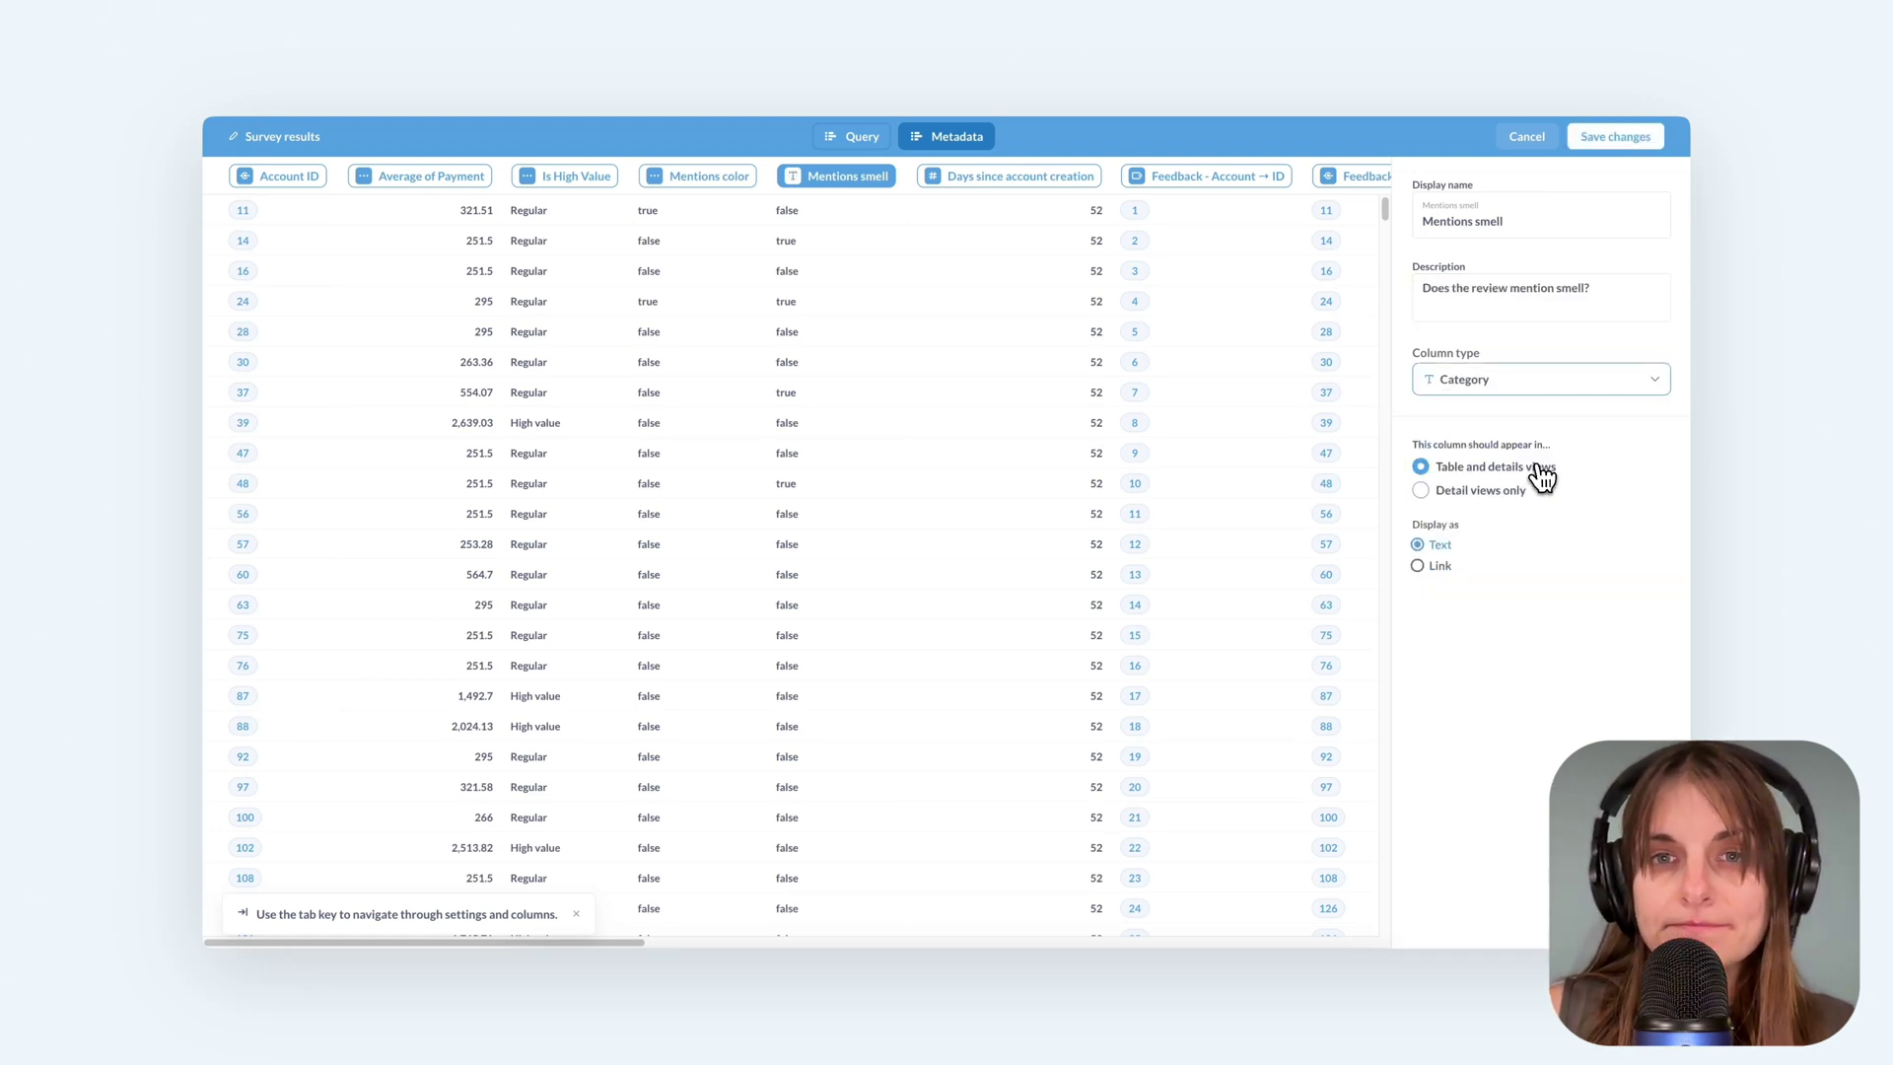
left_click(1628, 141)
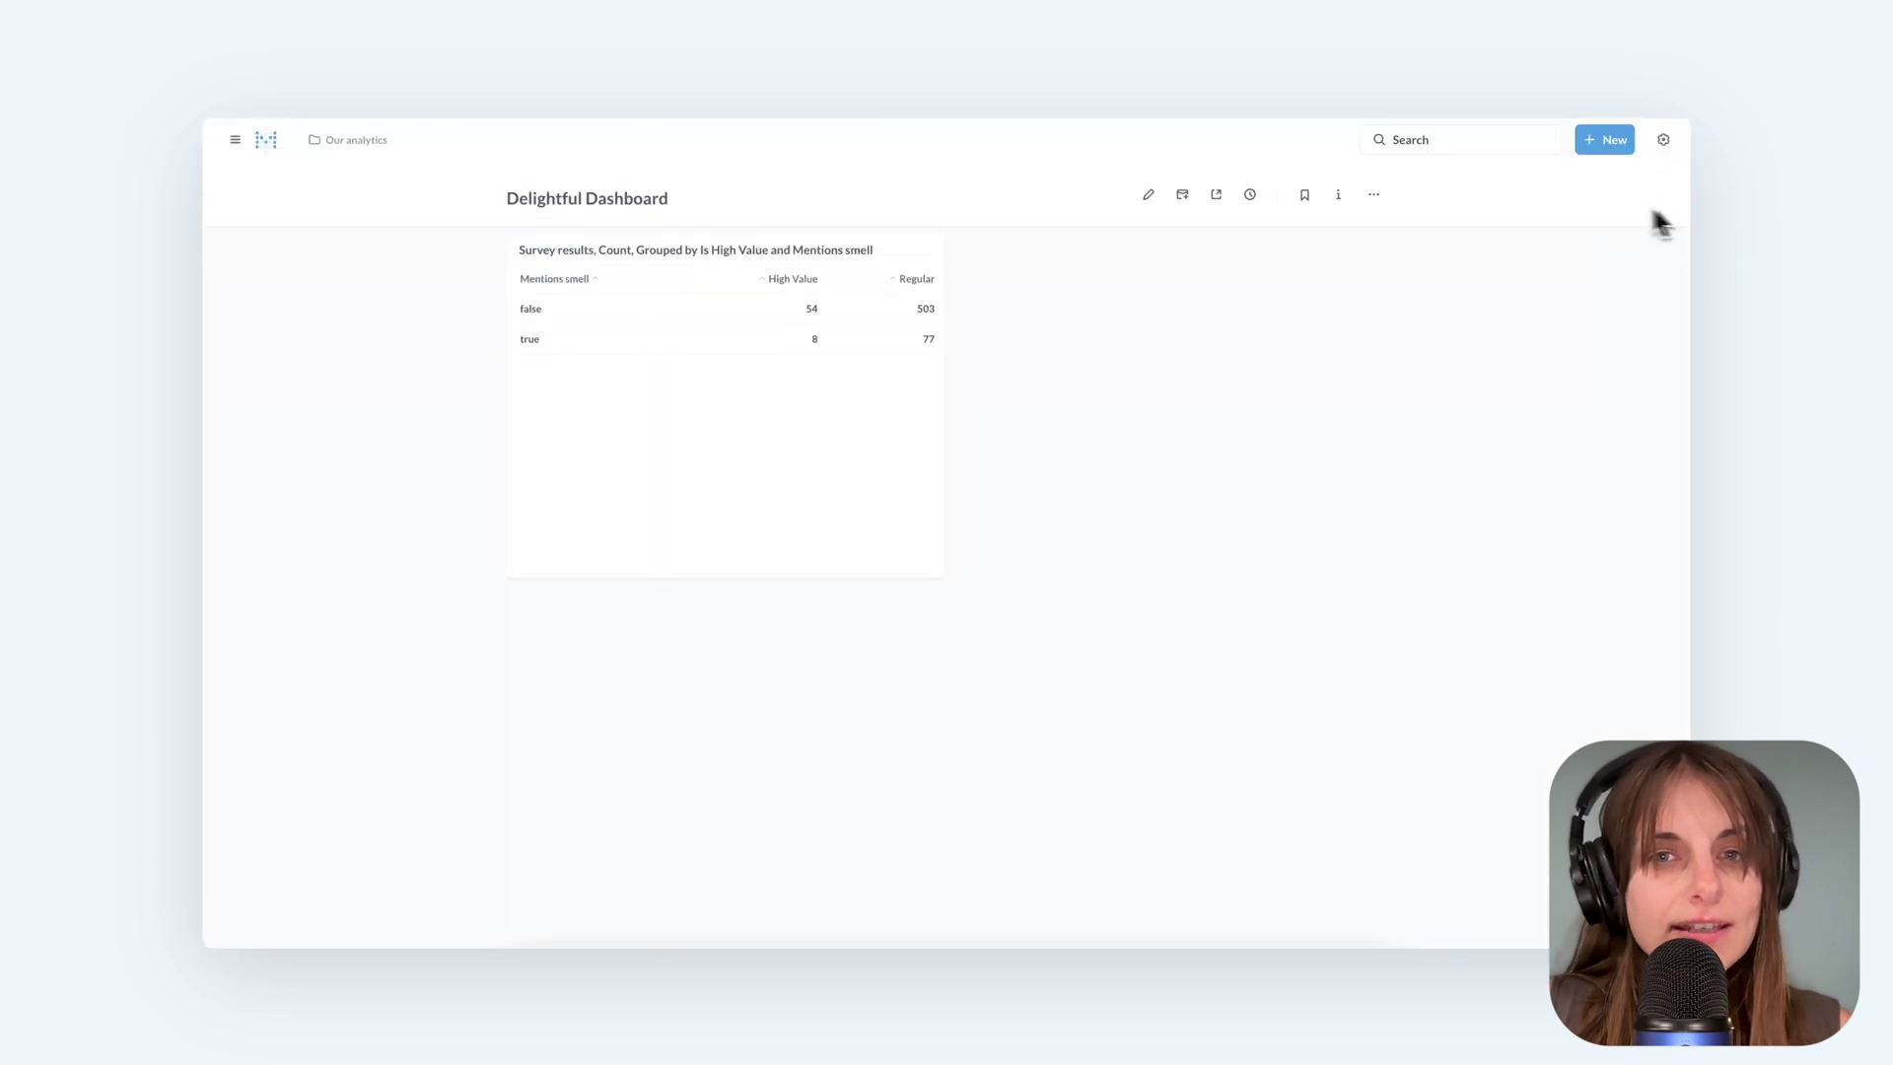
- Add a Text or Category filter to Delightful Dashboard, linked to the survey card's Mentions smell column
left_click(1144, 197)
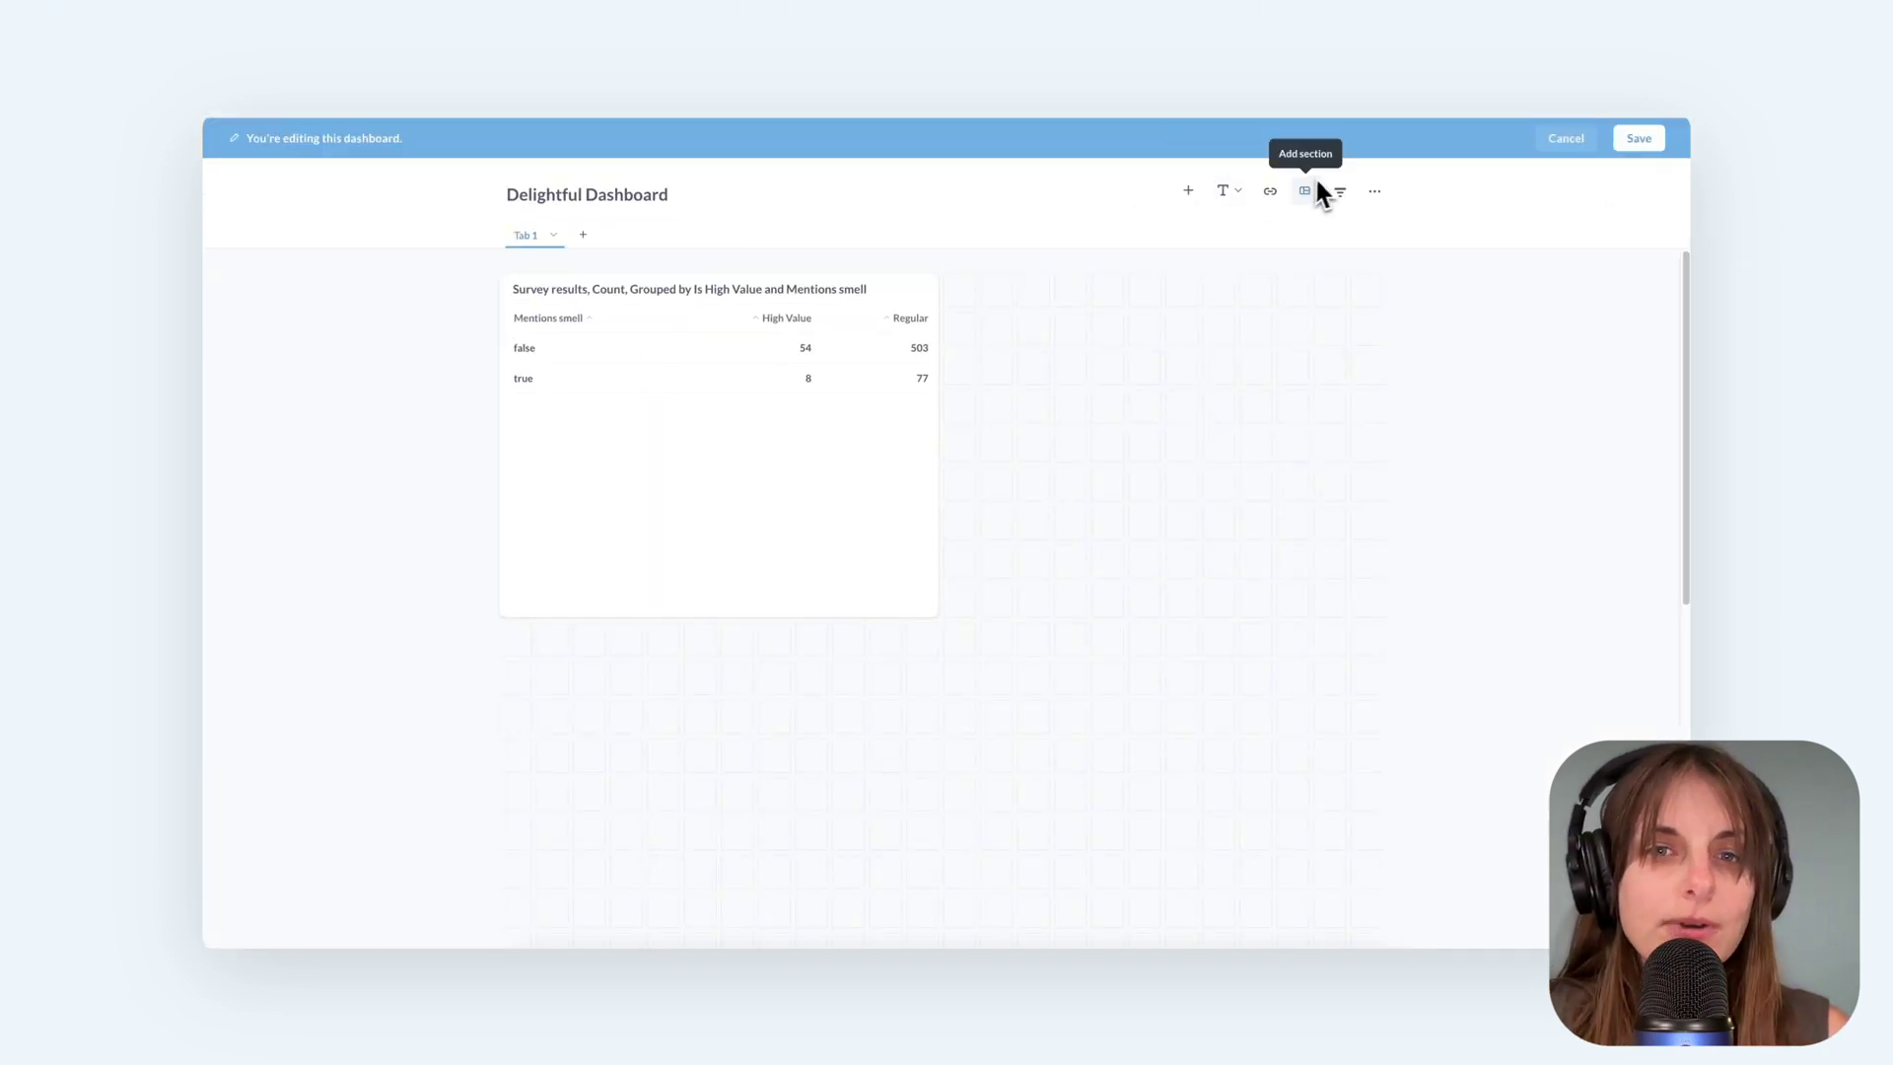
left_click(1340, 192)
left_click(1418, 491)
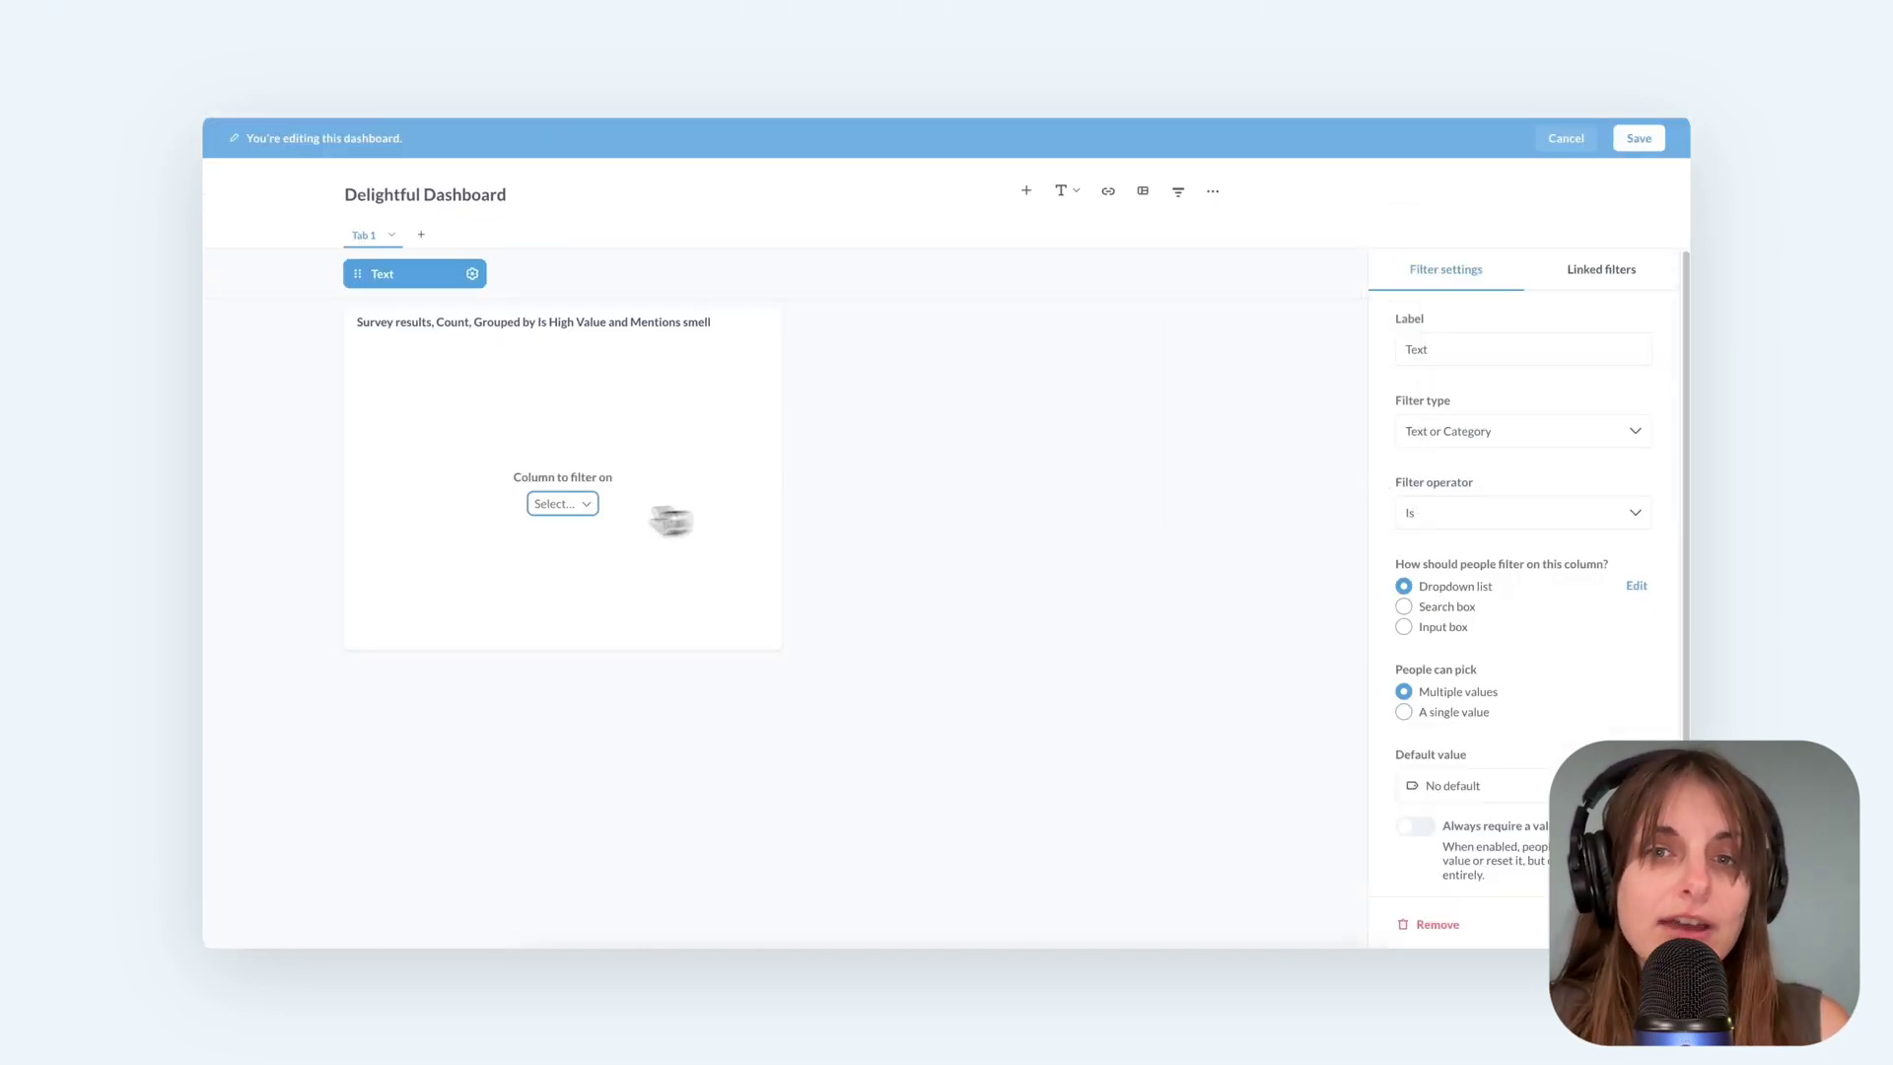
left_click(580, 505)
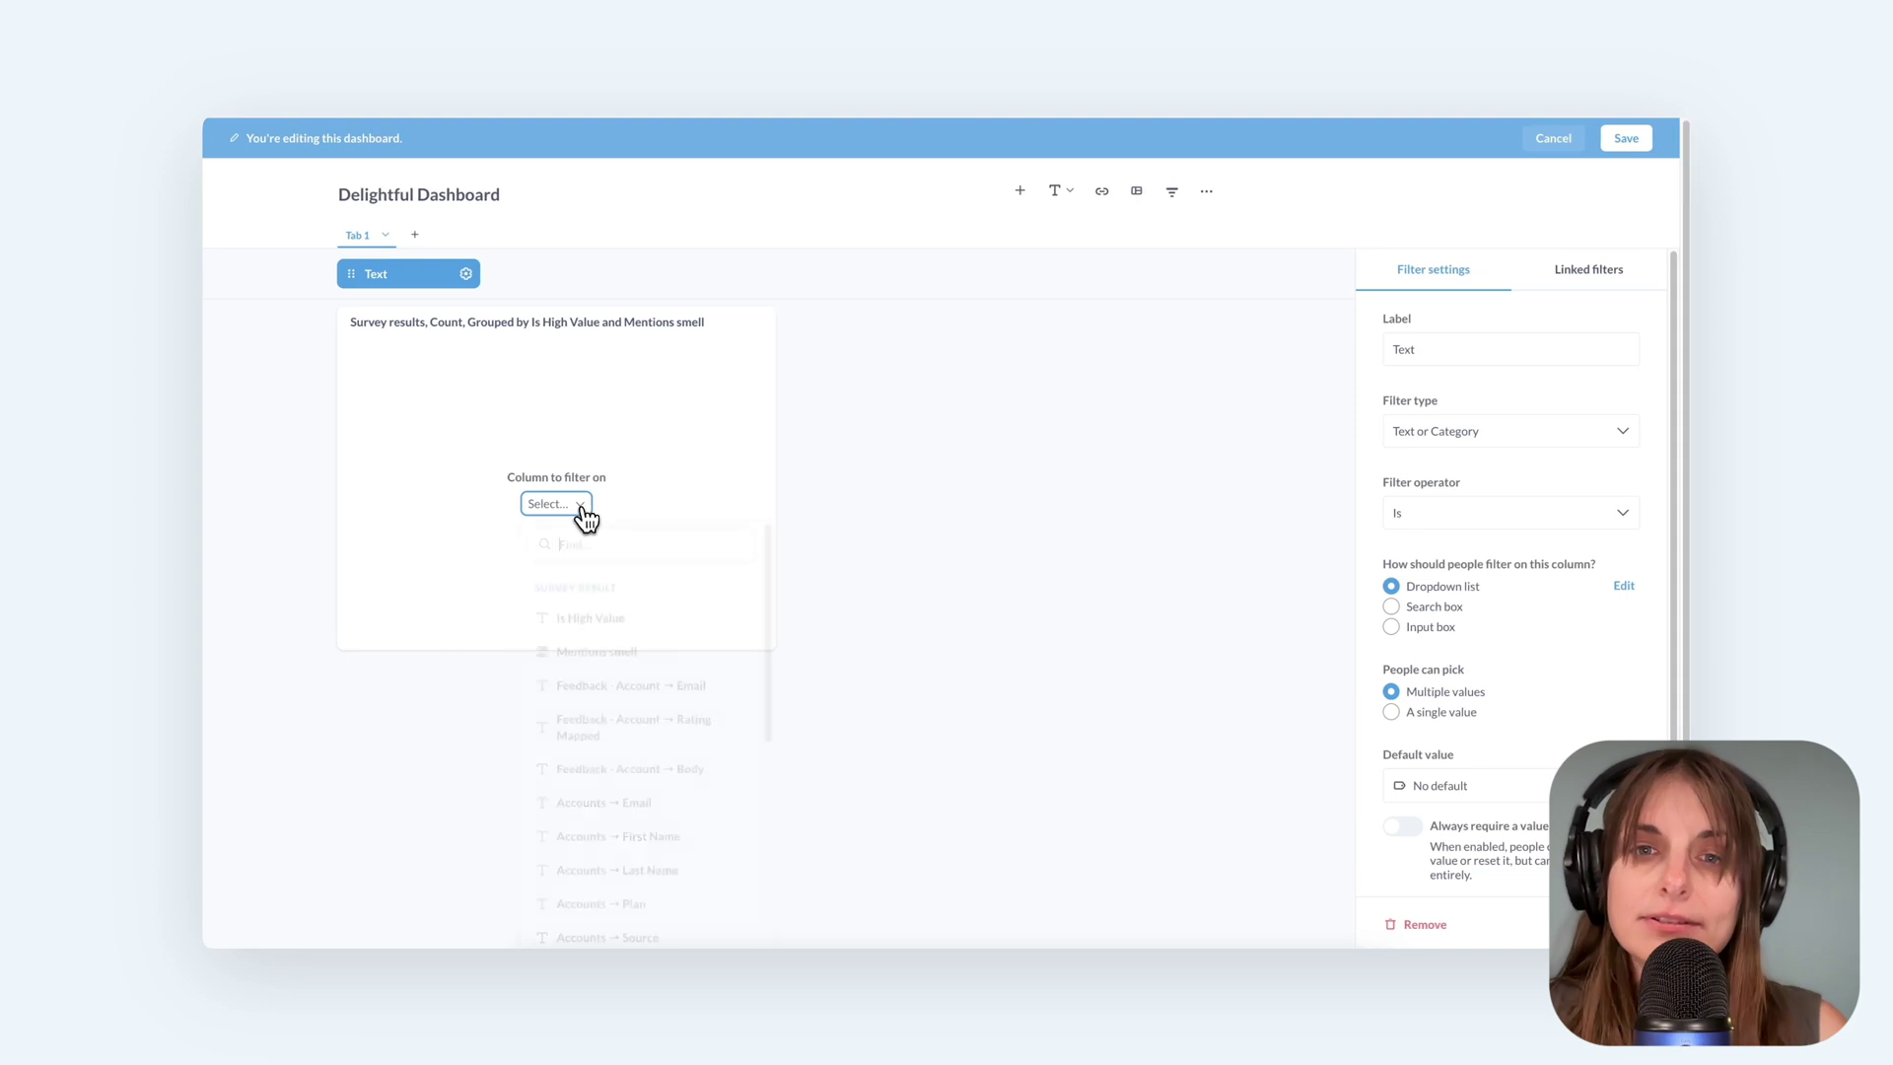
left_click(590, 654)
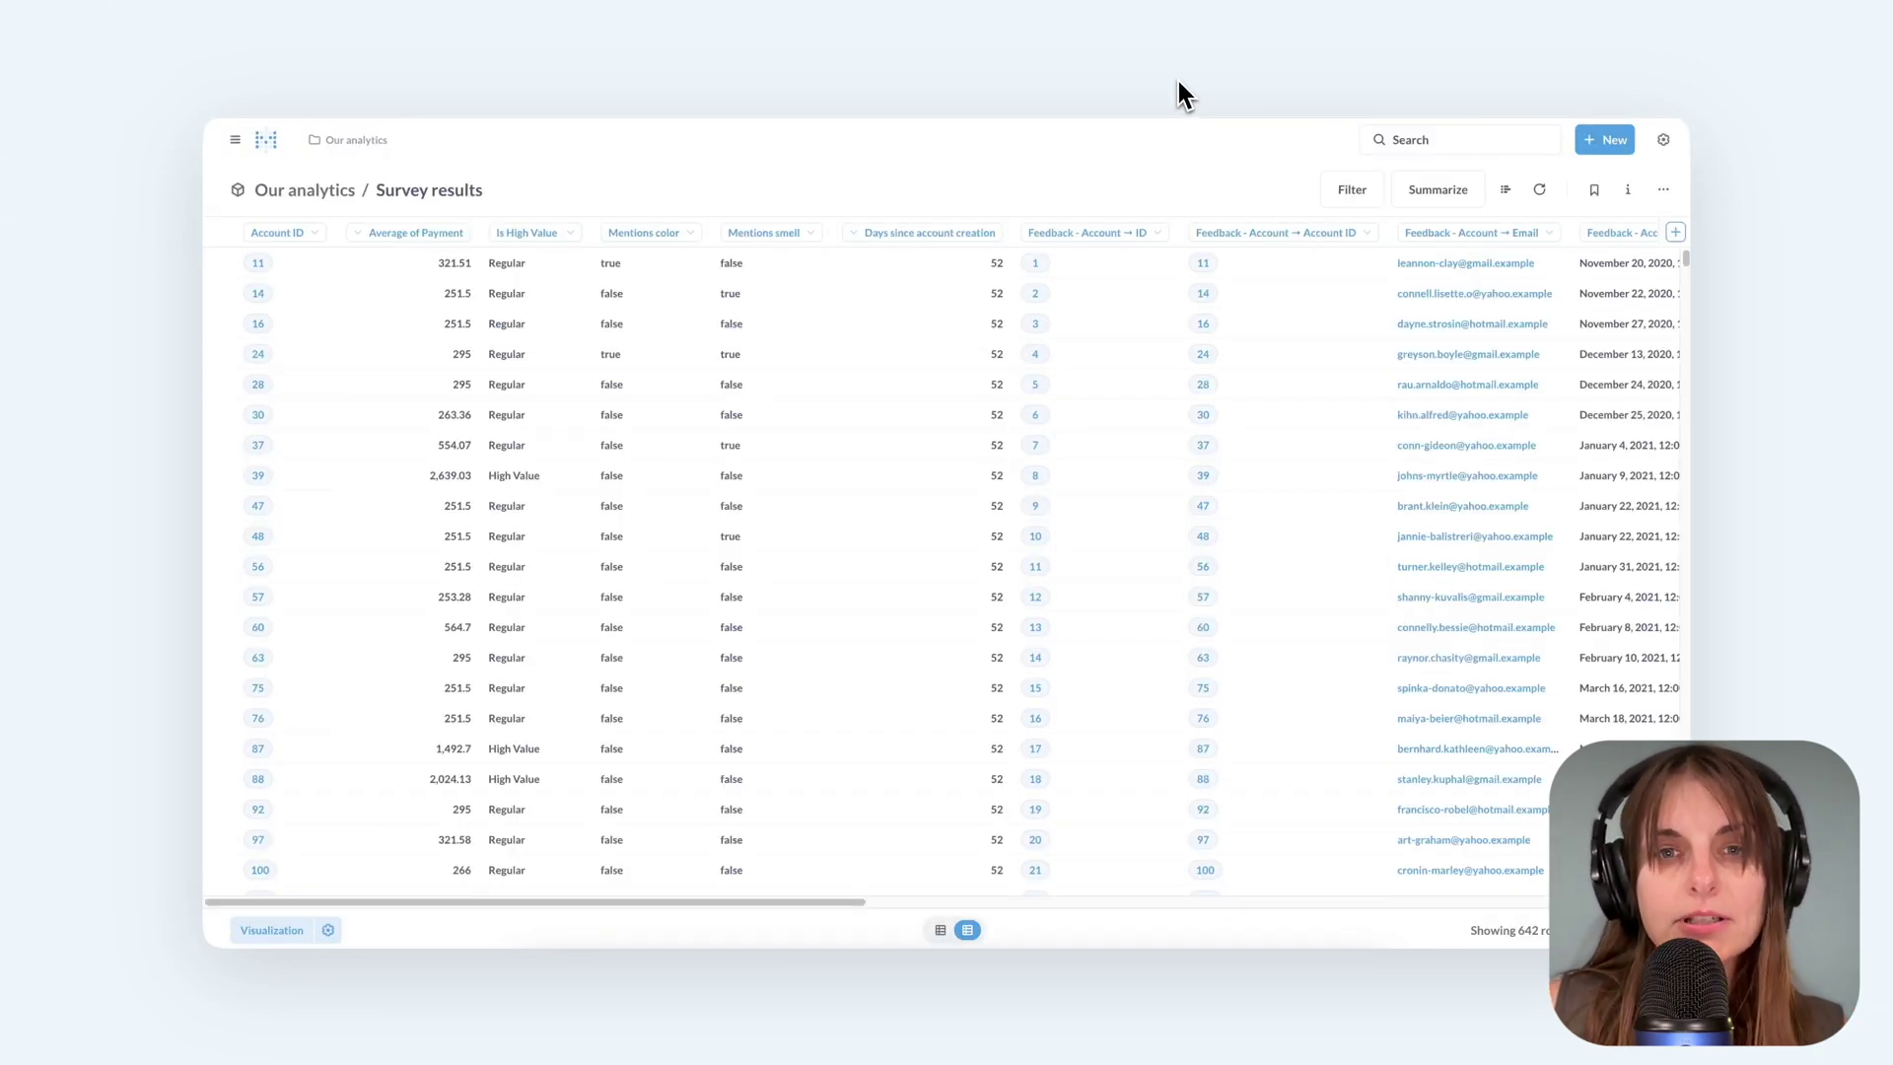
- Visualize Invoices Average of Payment by Date Received: Month, then go to Admin settings
left_click(1602, 141)
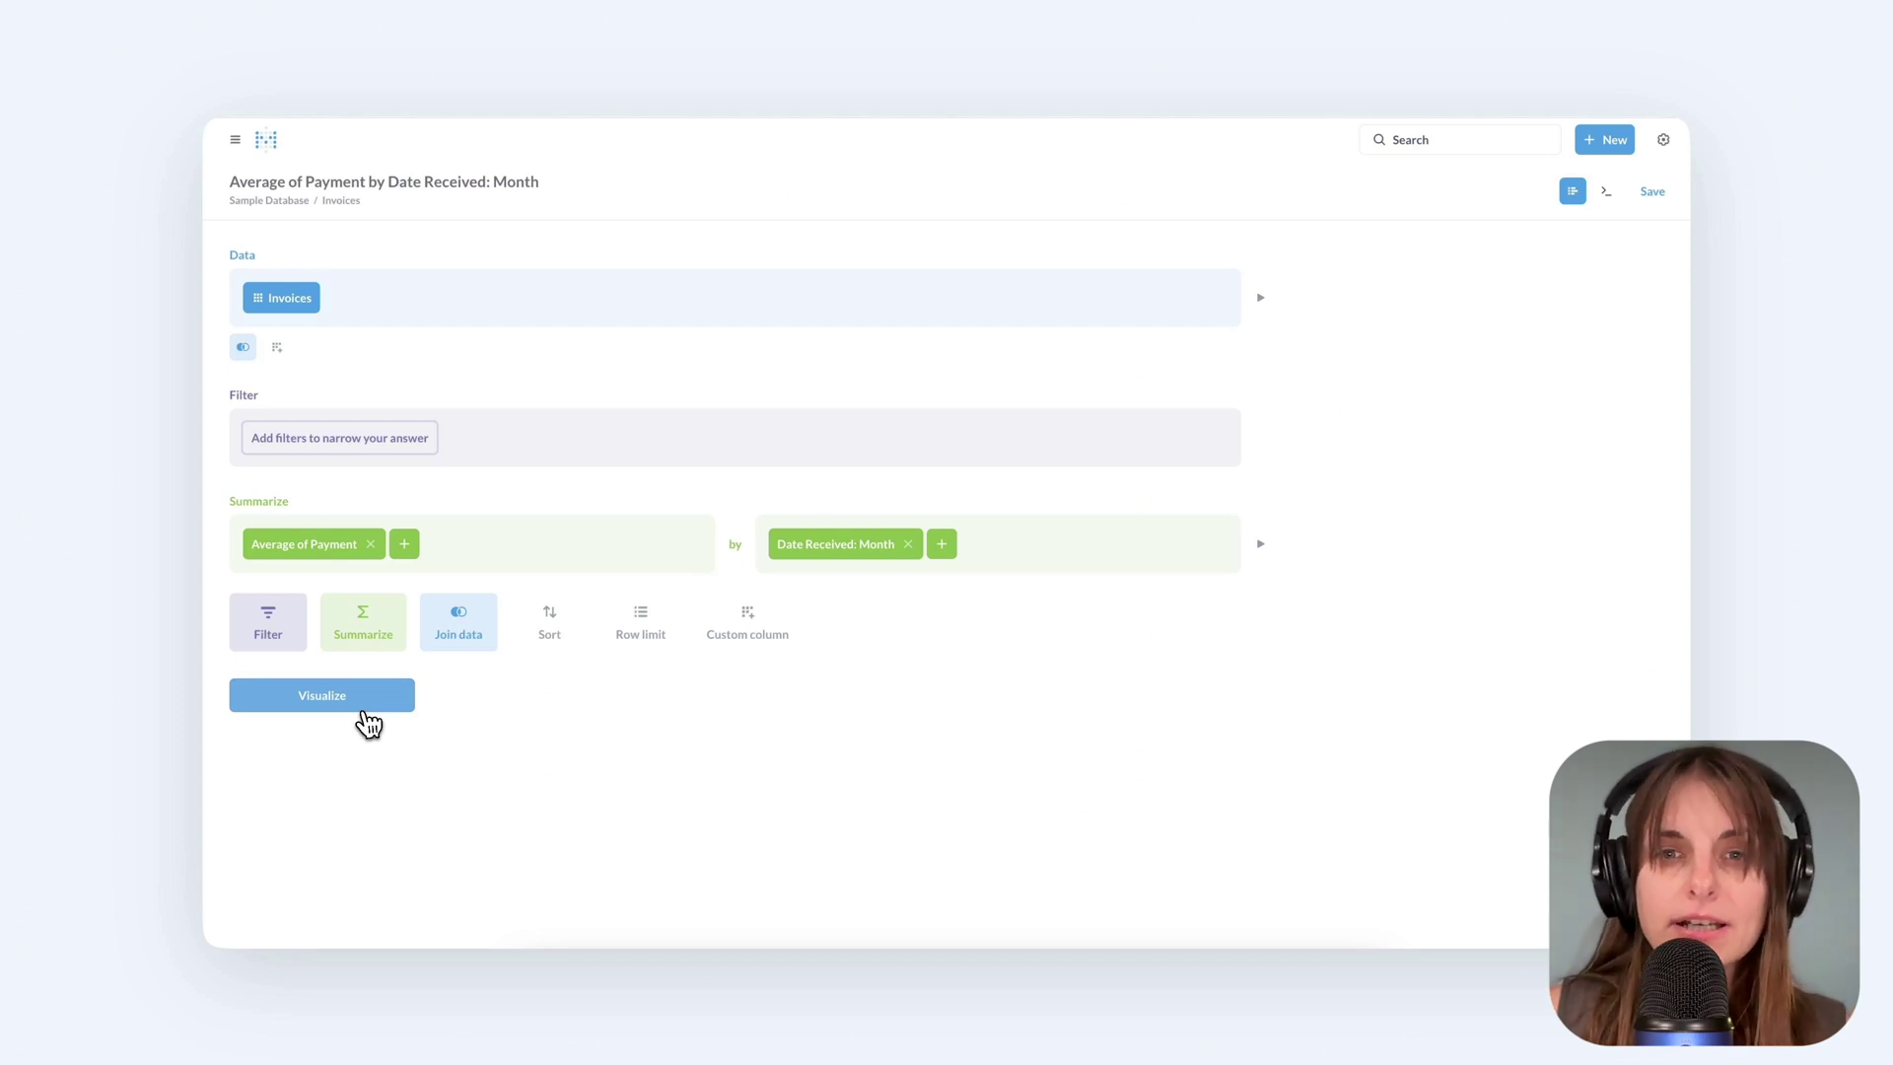
left_click(364, 707)
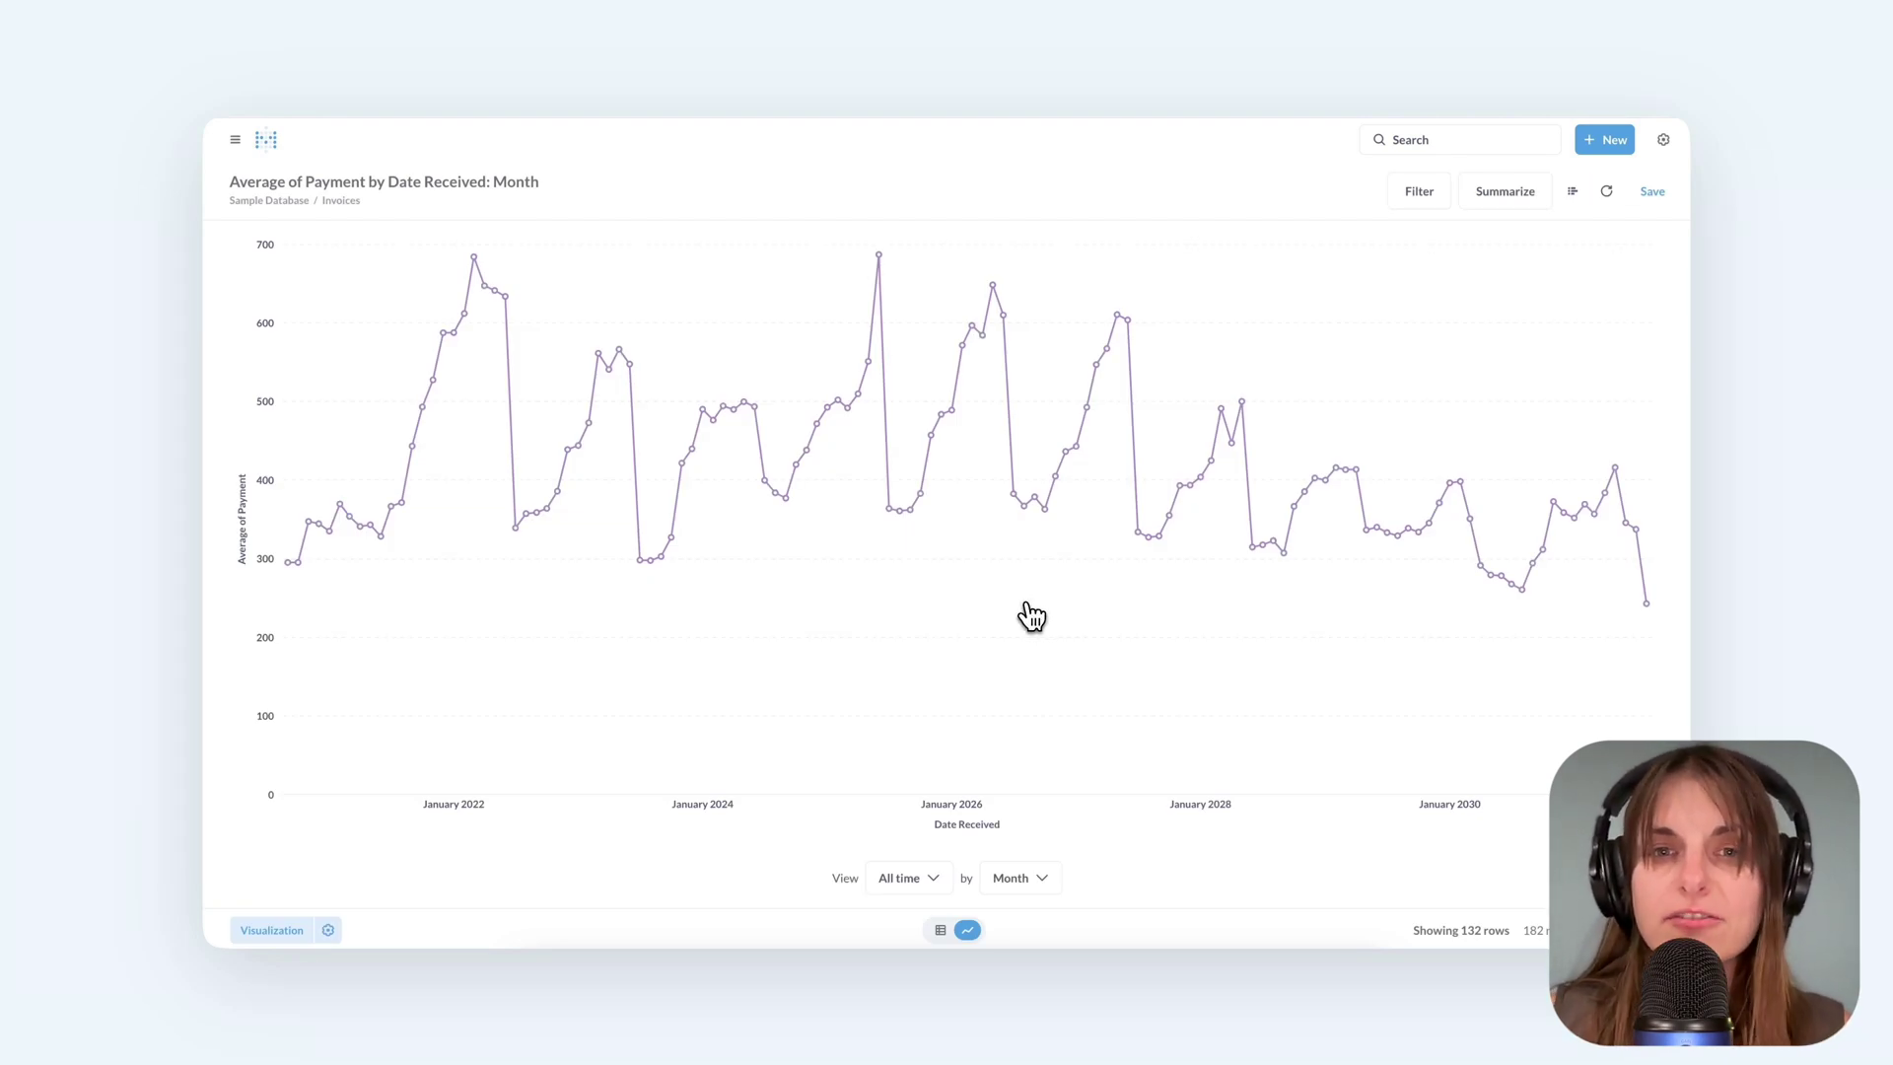
left_click(1663, 140)
left_click(1602, 221)
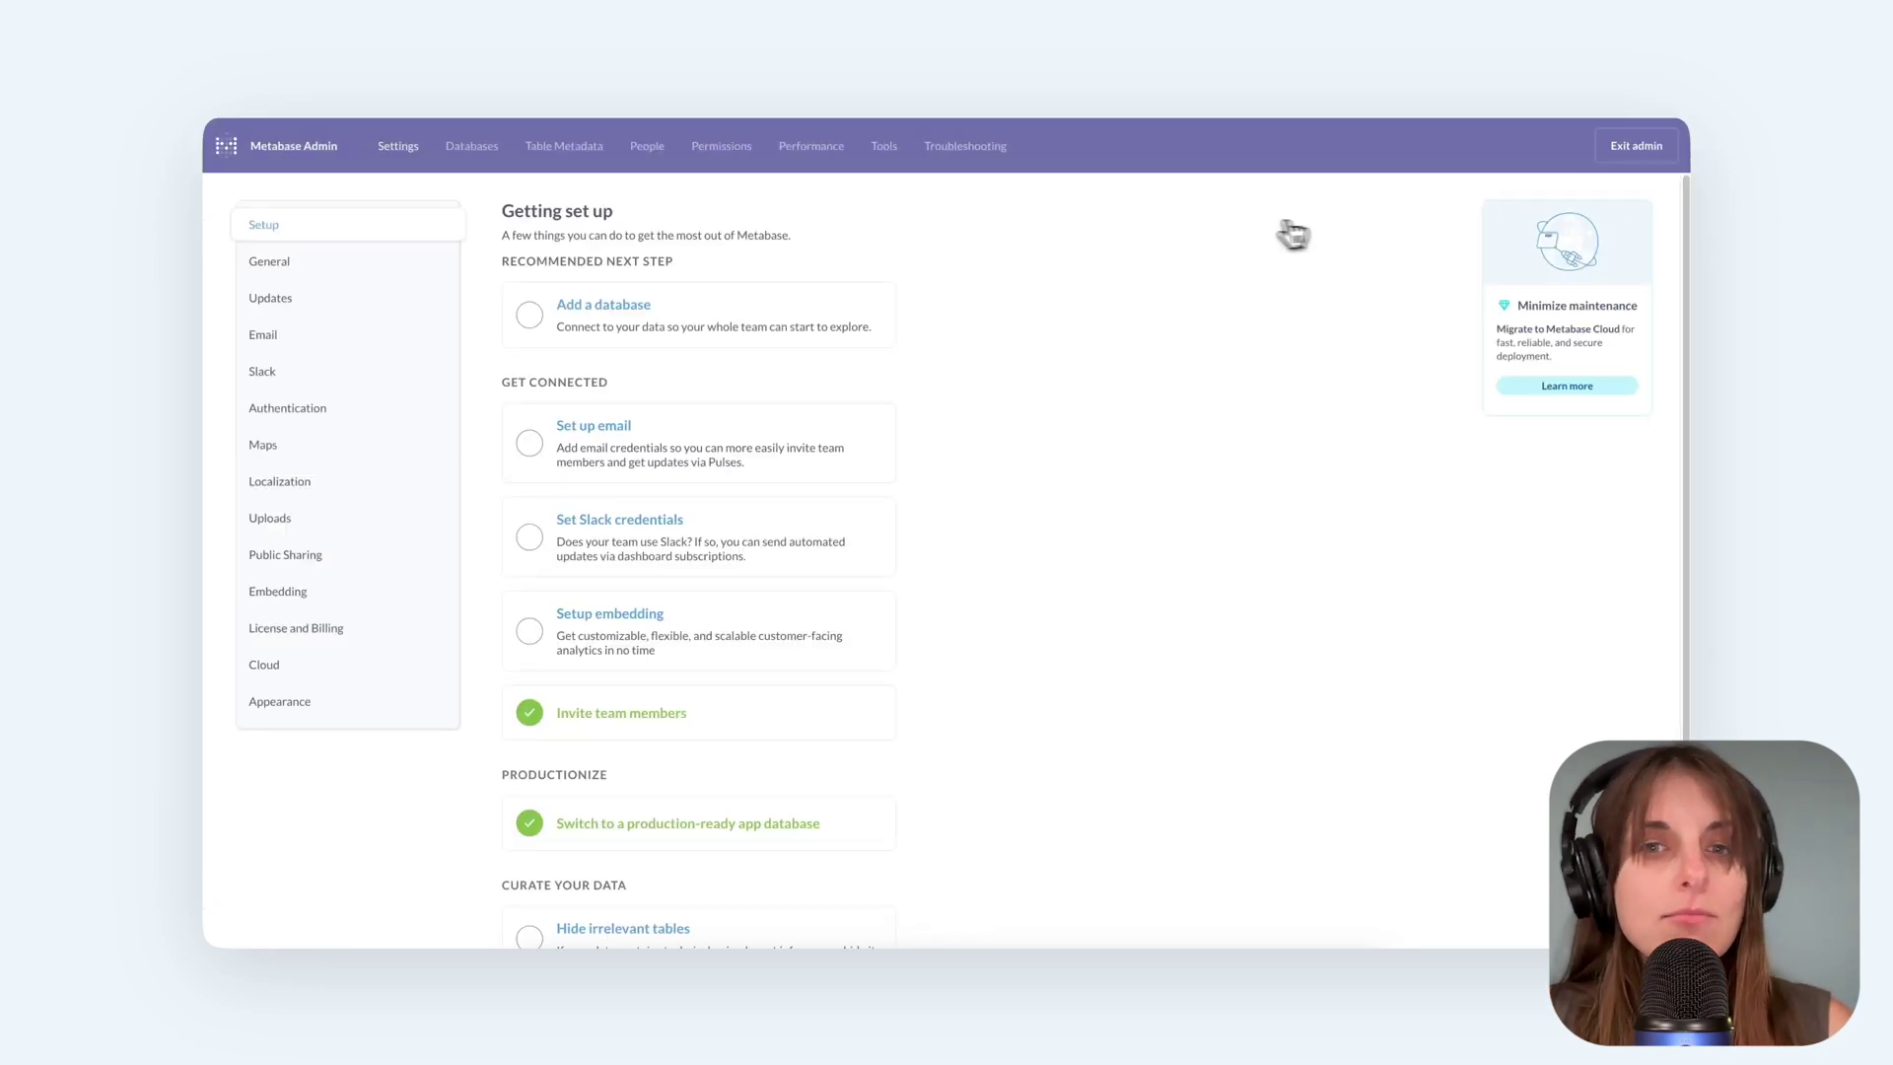
- Enable Performance > Model persistence, keep the 6-hour refresh interval, and exit admin
left_click(811, 148)
left_click(434, 211)
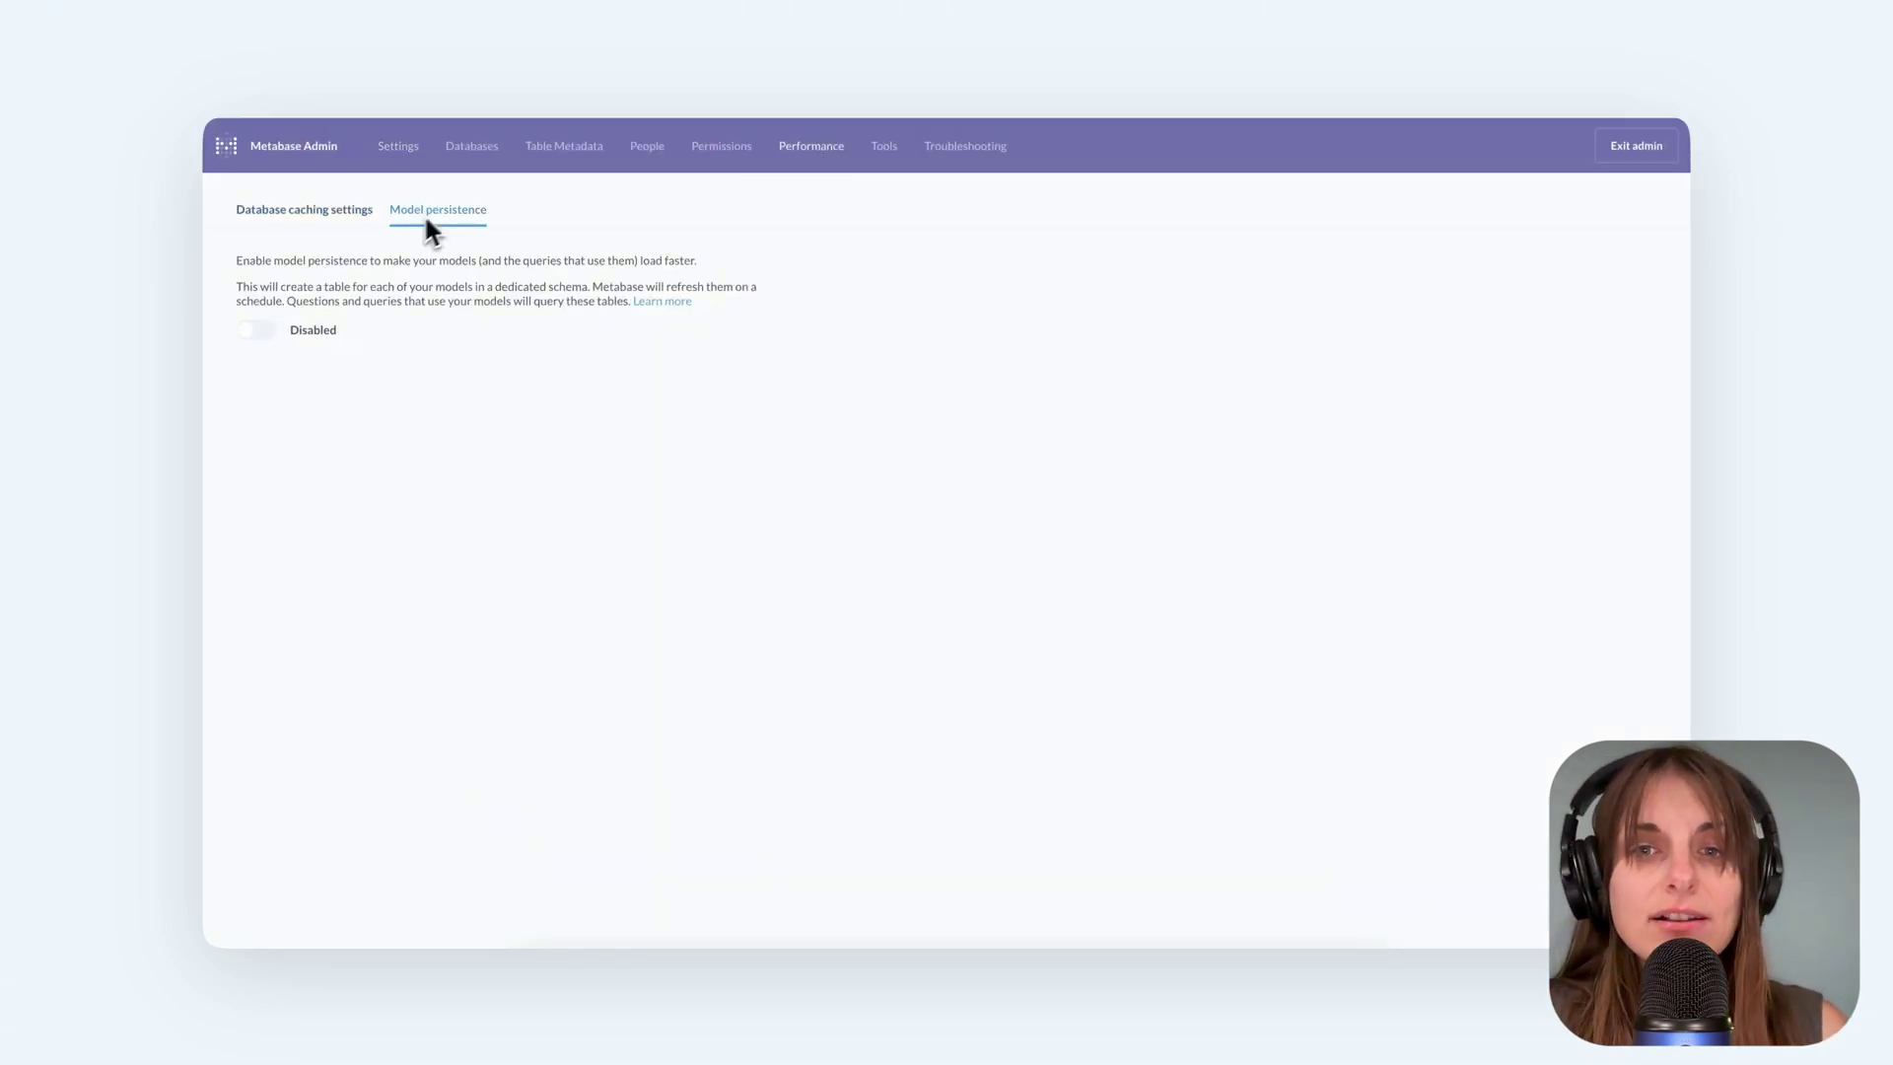
left_click(266, 333)
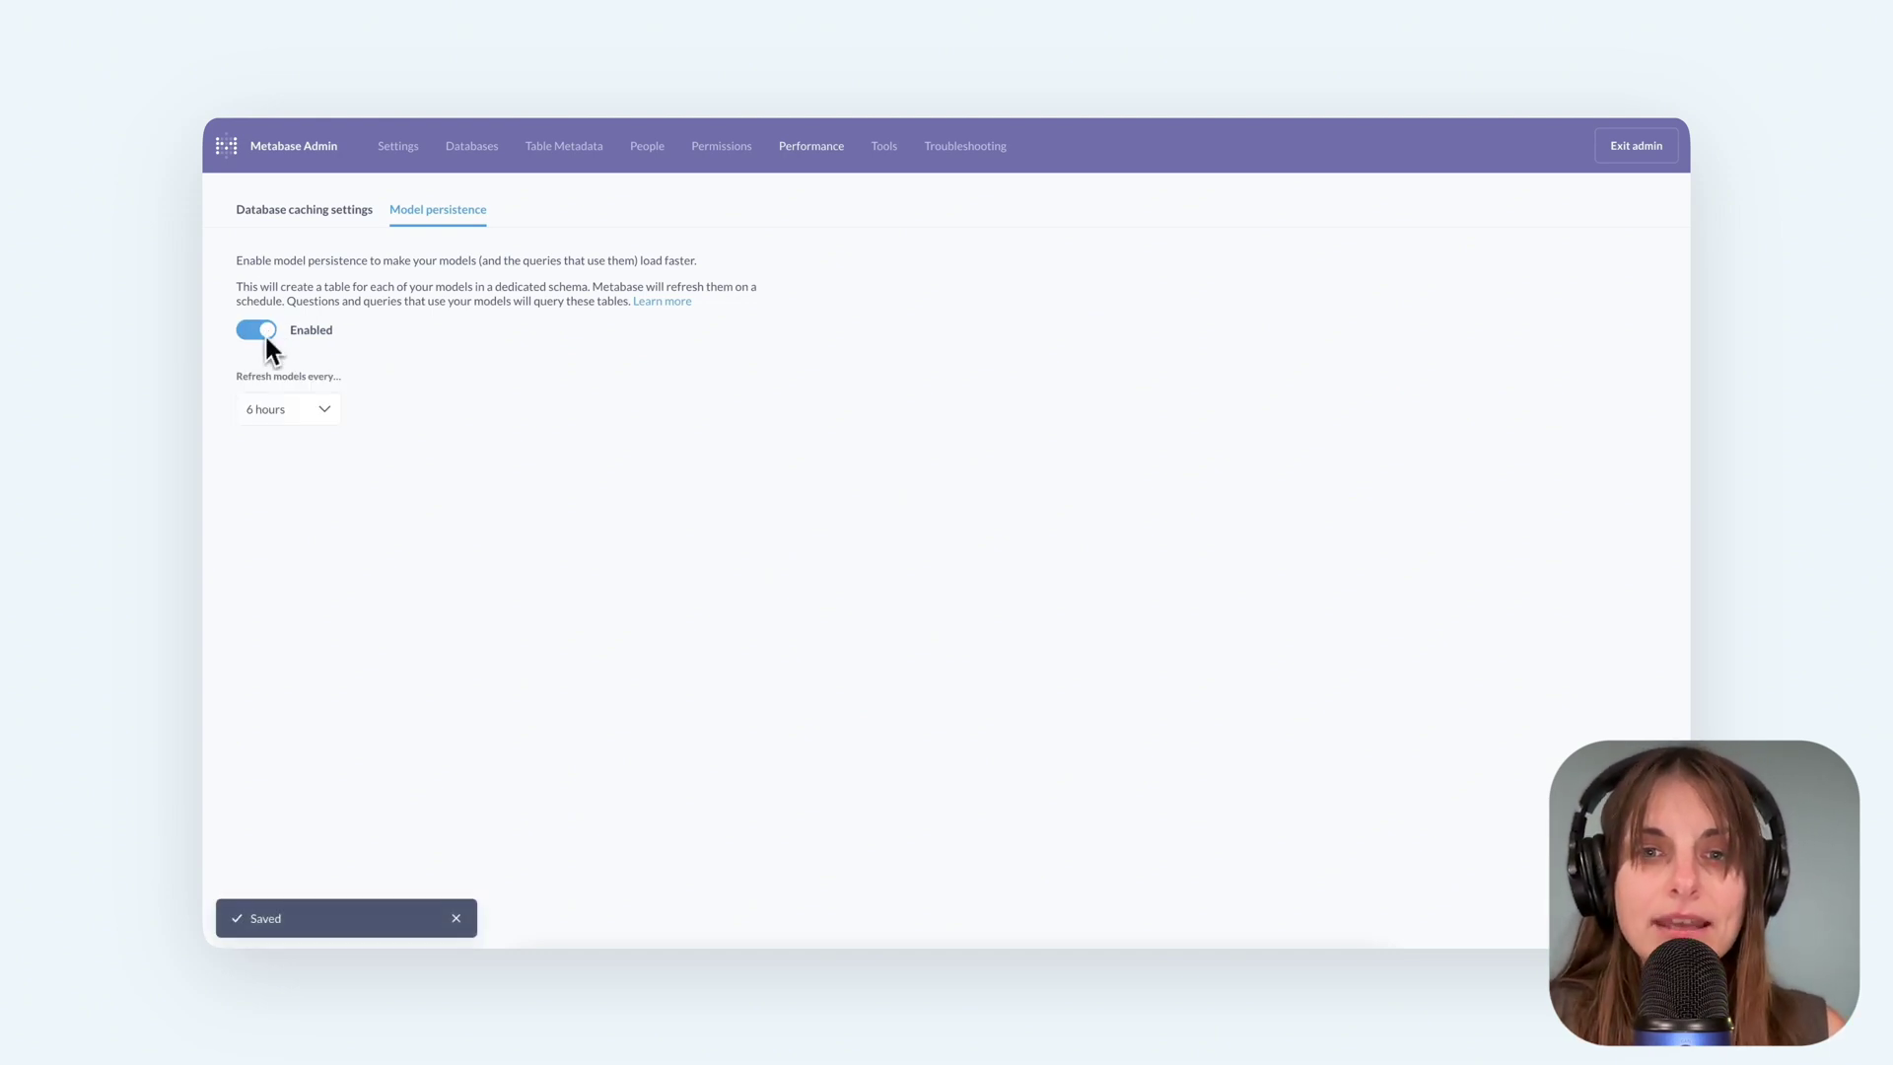
left_click(266, 416)
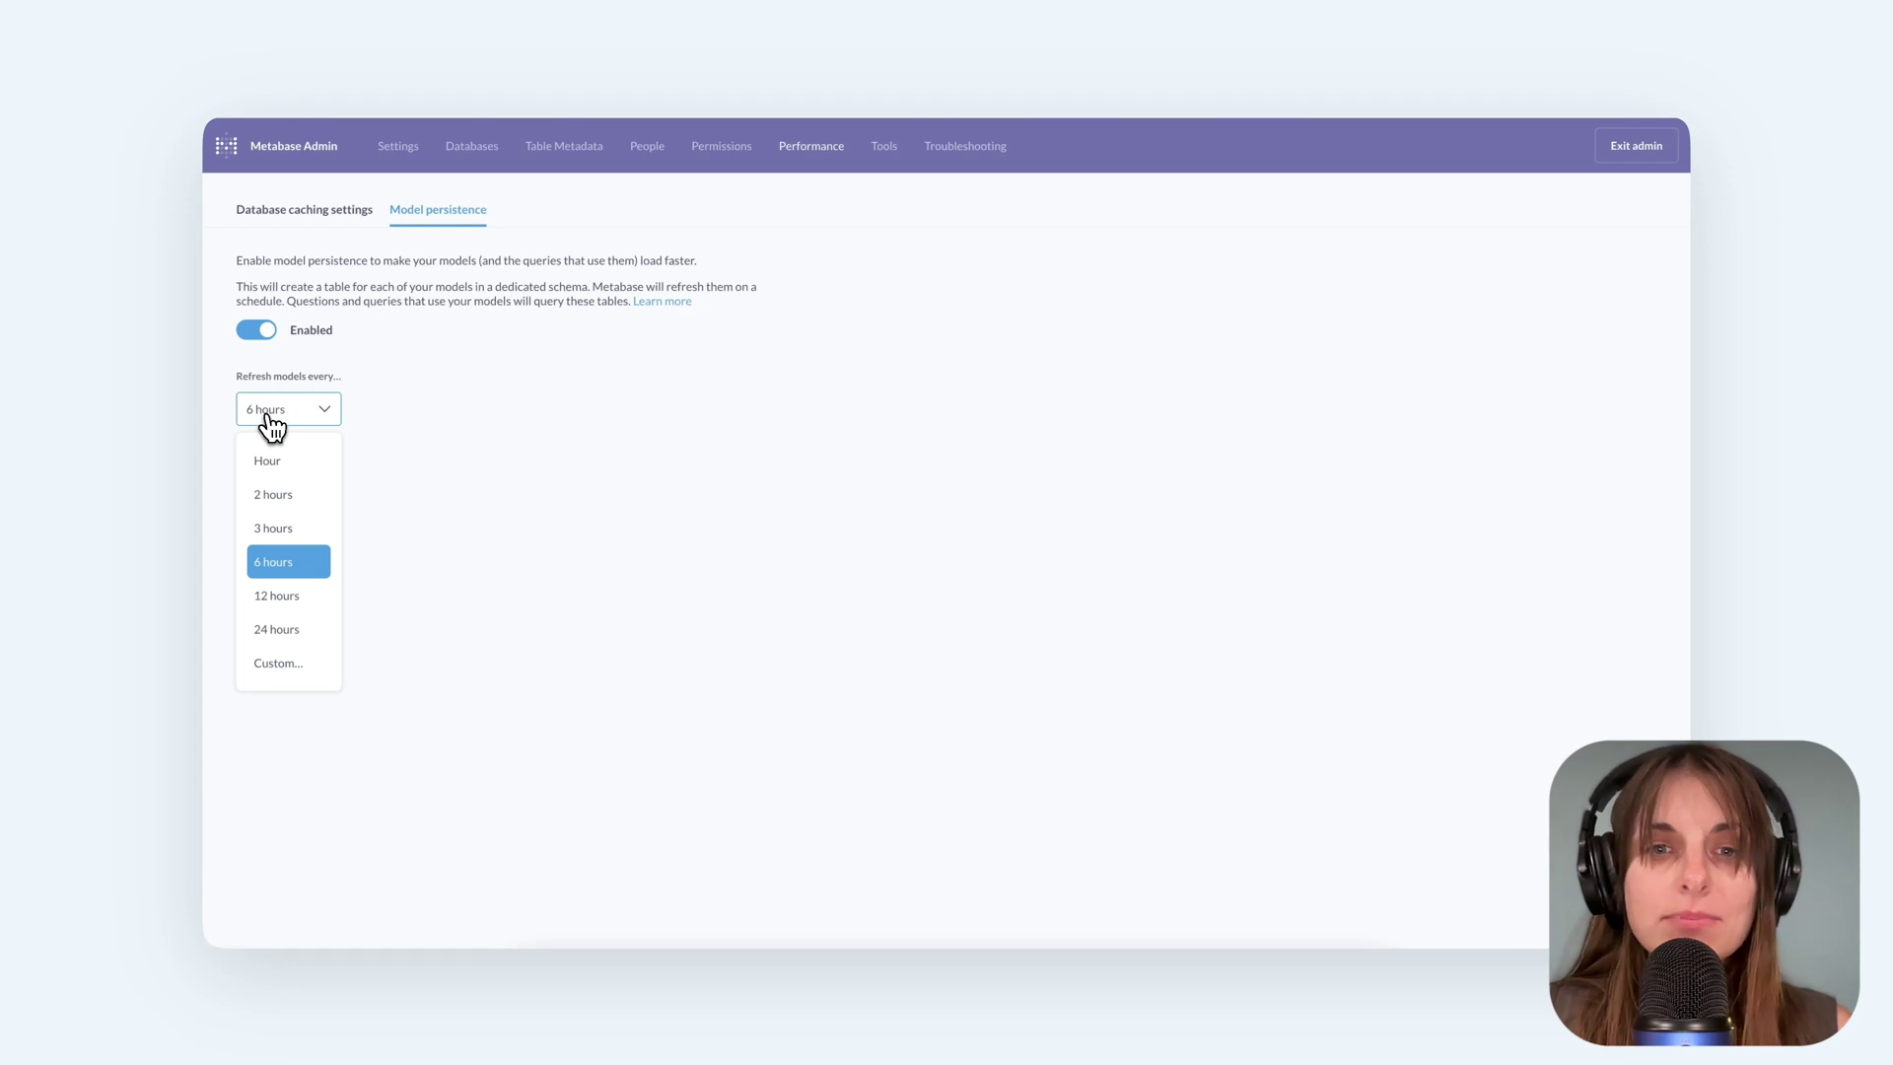
left_click(268, 422)
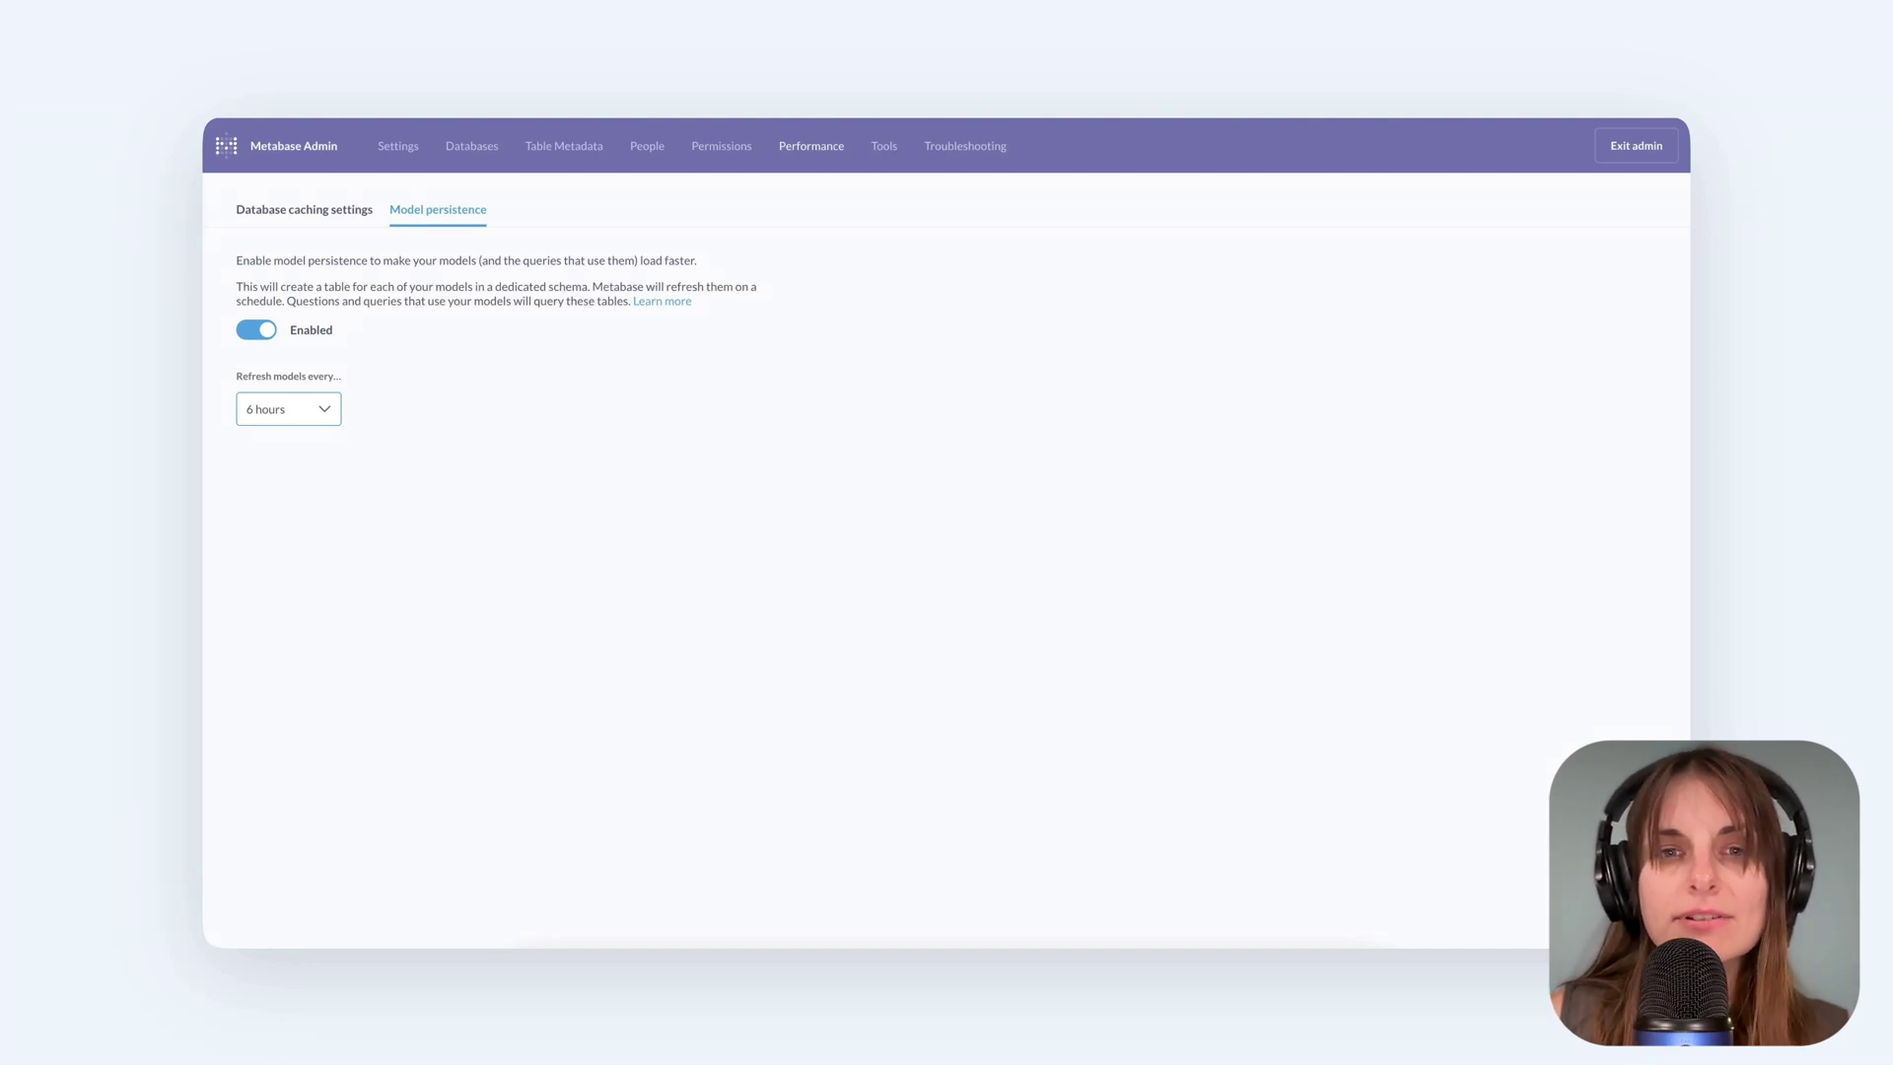
left_click(1625, 148)
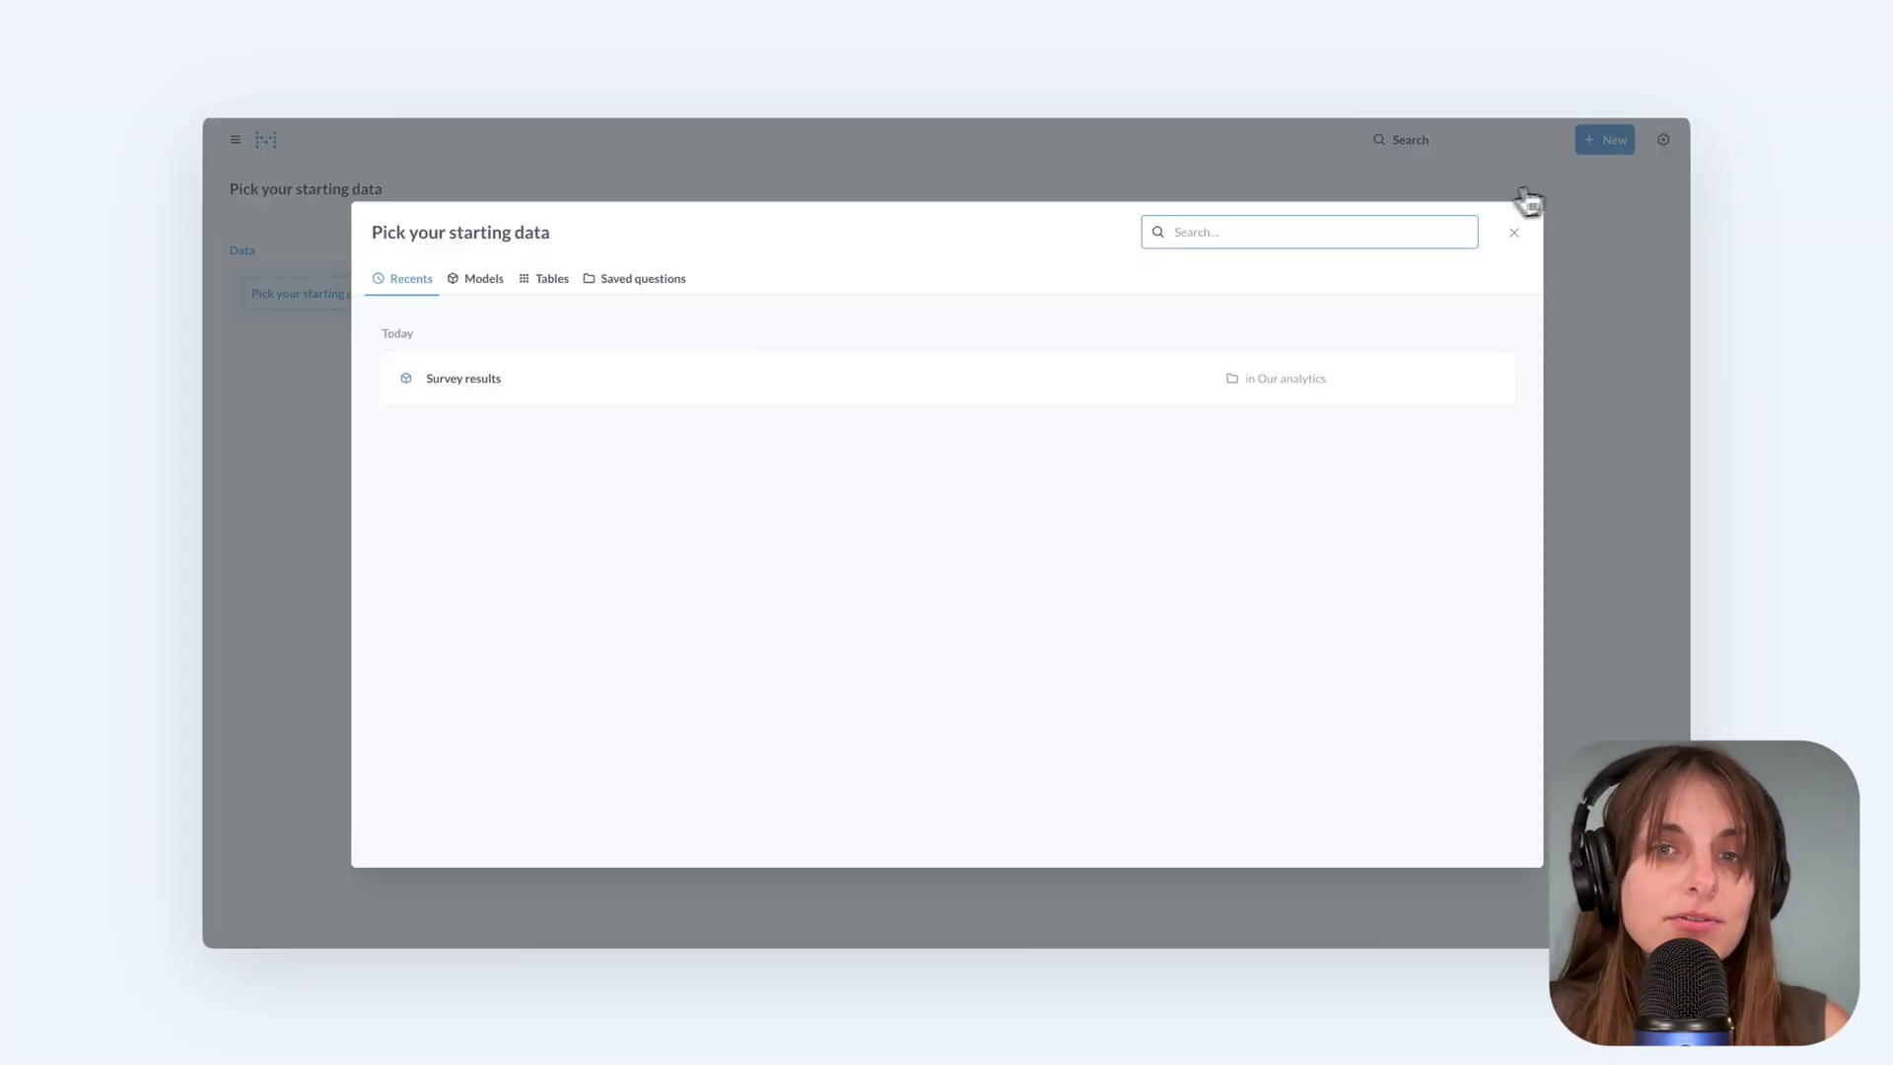
- Start a question on Survey results summarized by an average
left_click(455, 385)
left_click(374, 542)
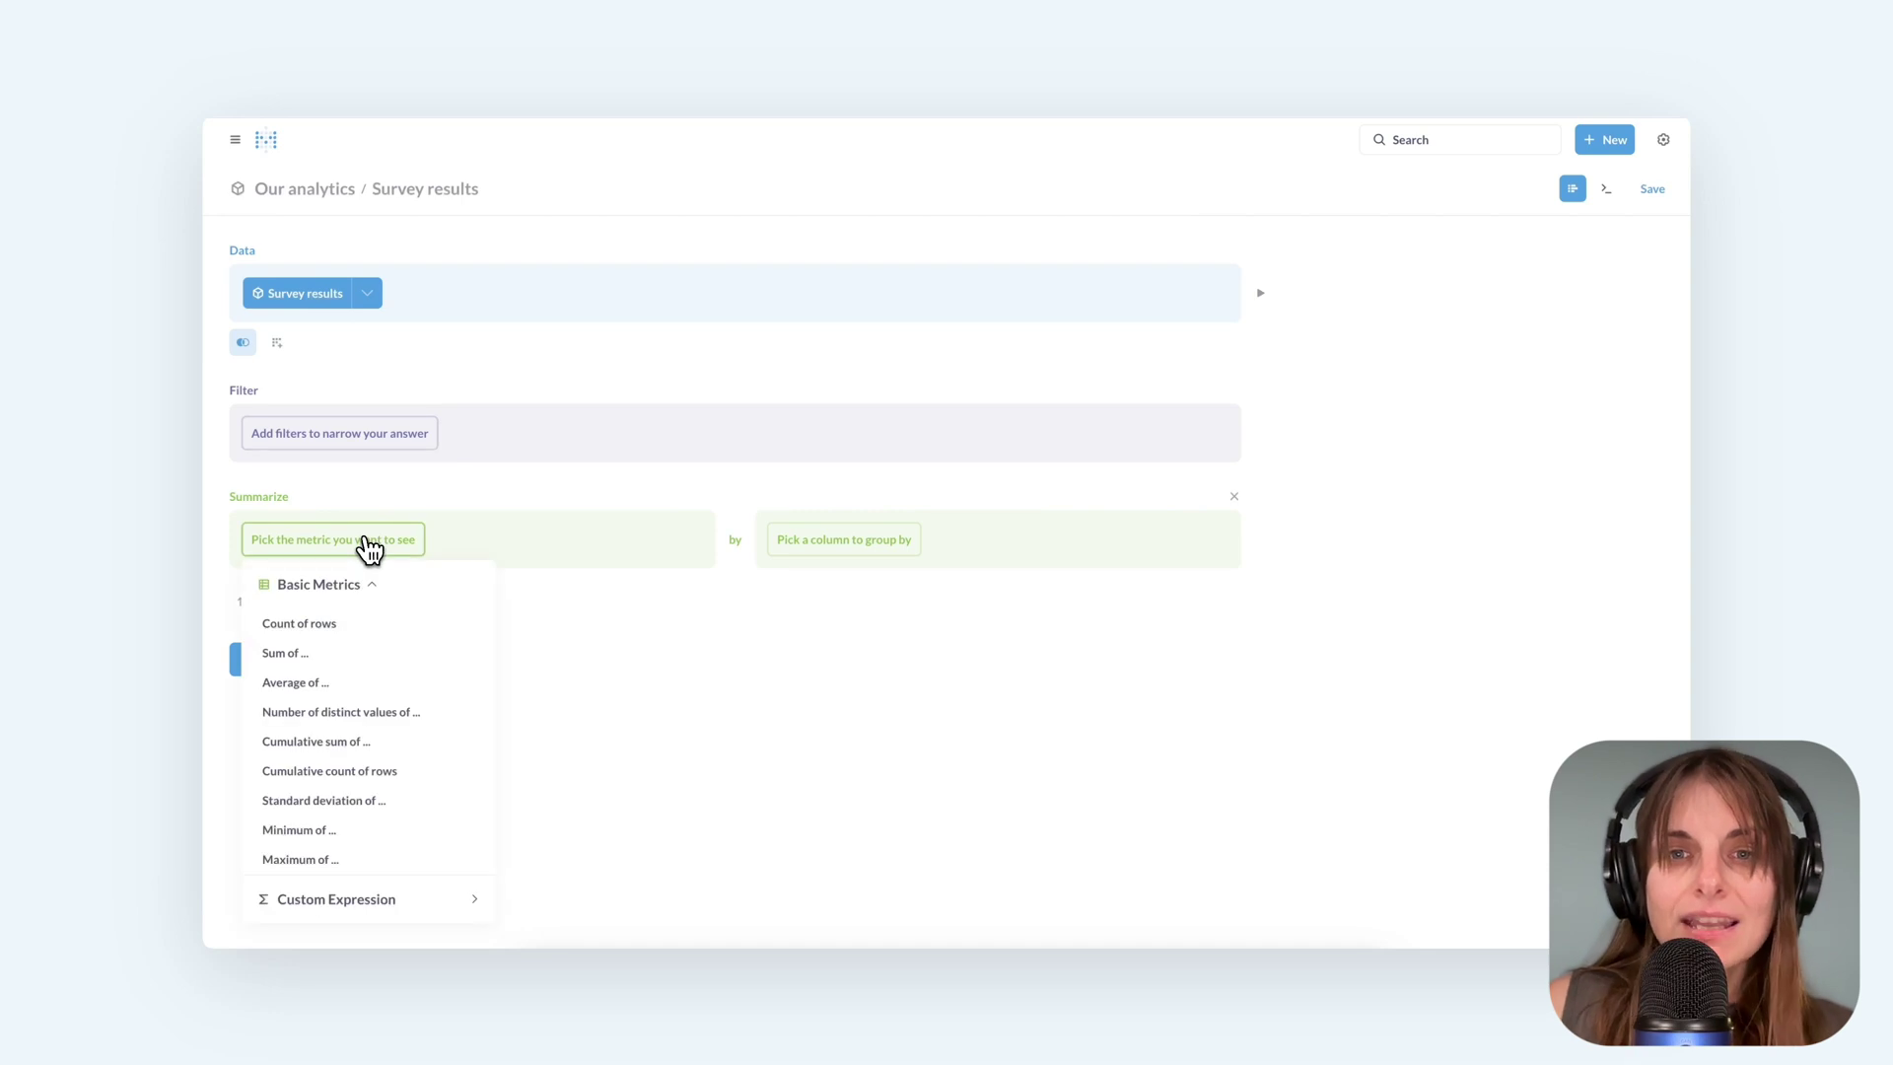
left_click(330, 682)
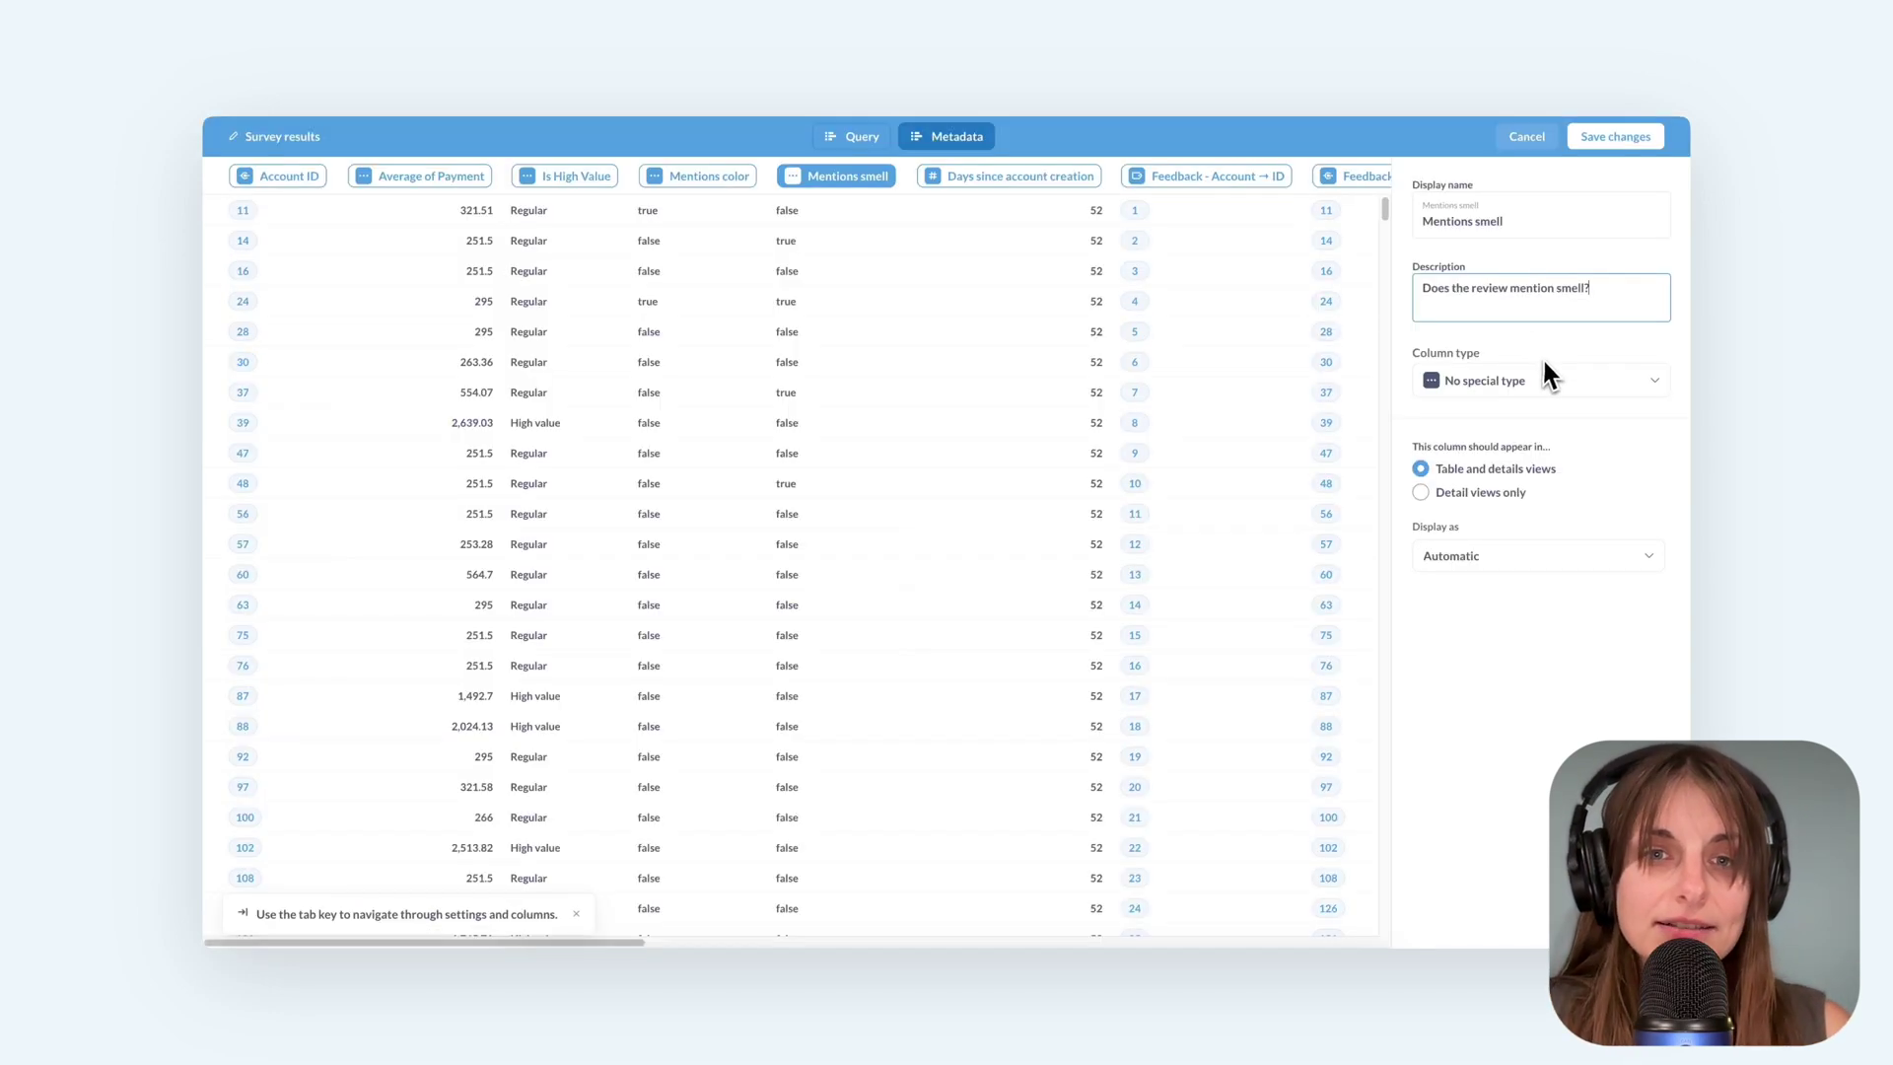
- Check the column types for Mentions smell, then switch model persistence to Enabled
left_click(1546, 374)
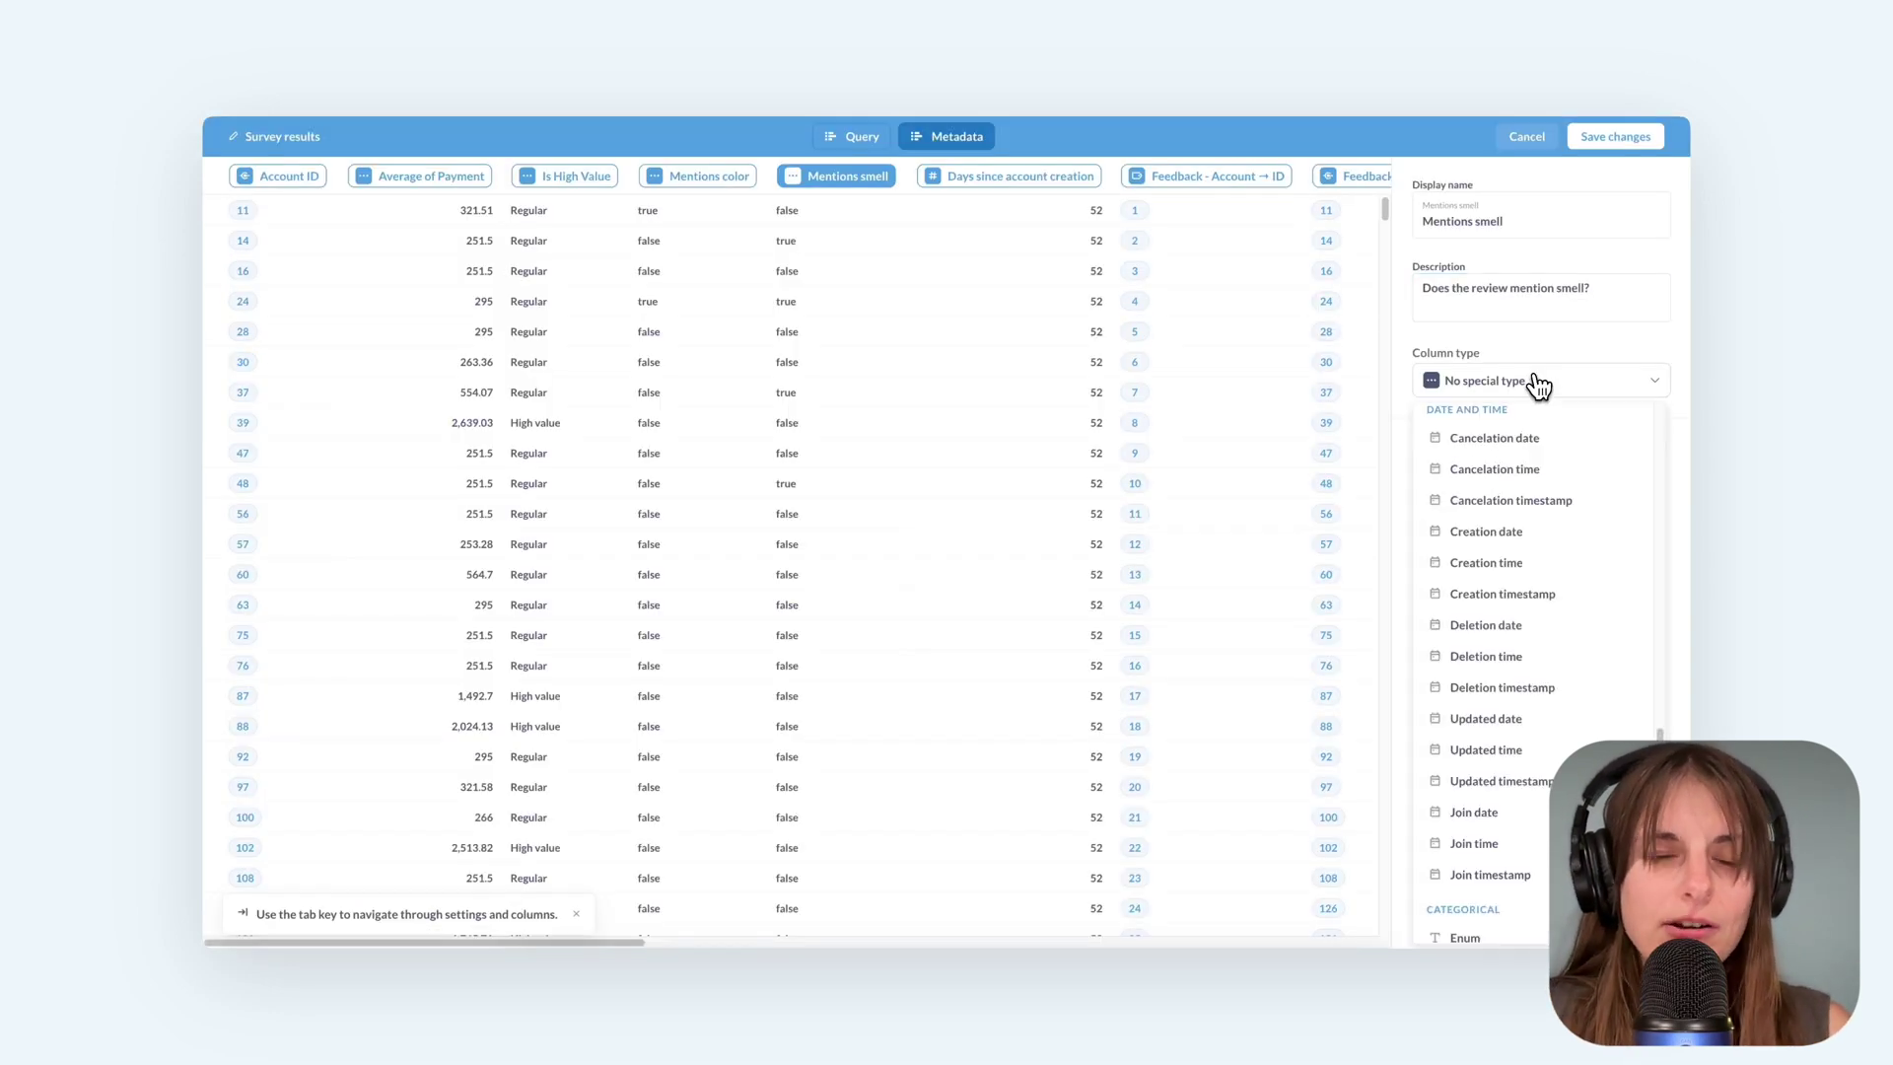
scroll(1535, 467, "up", 5)
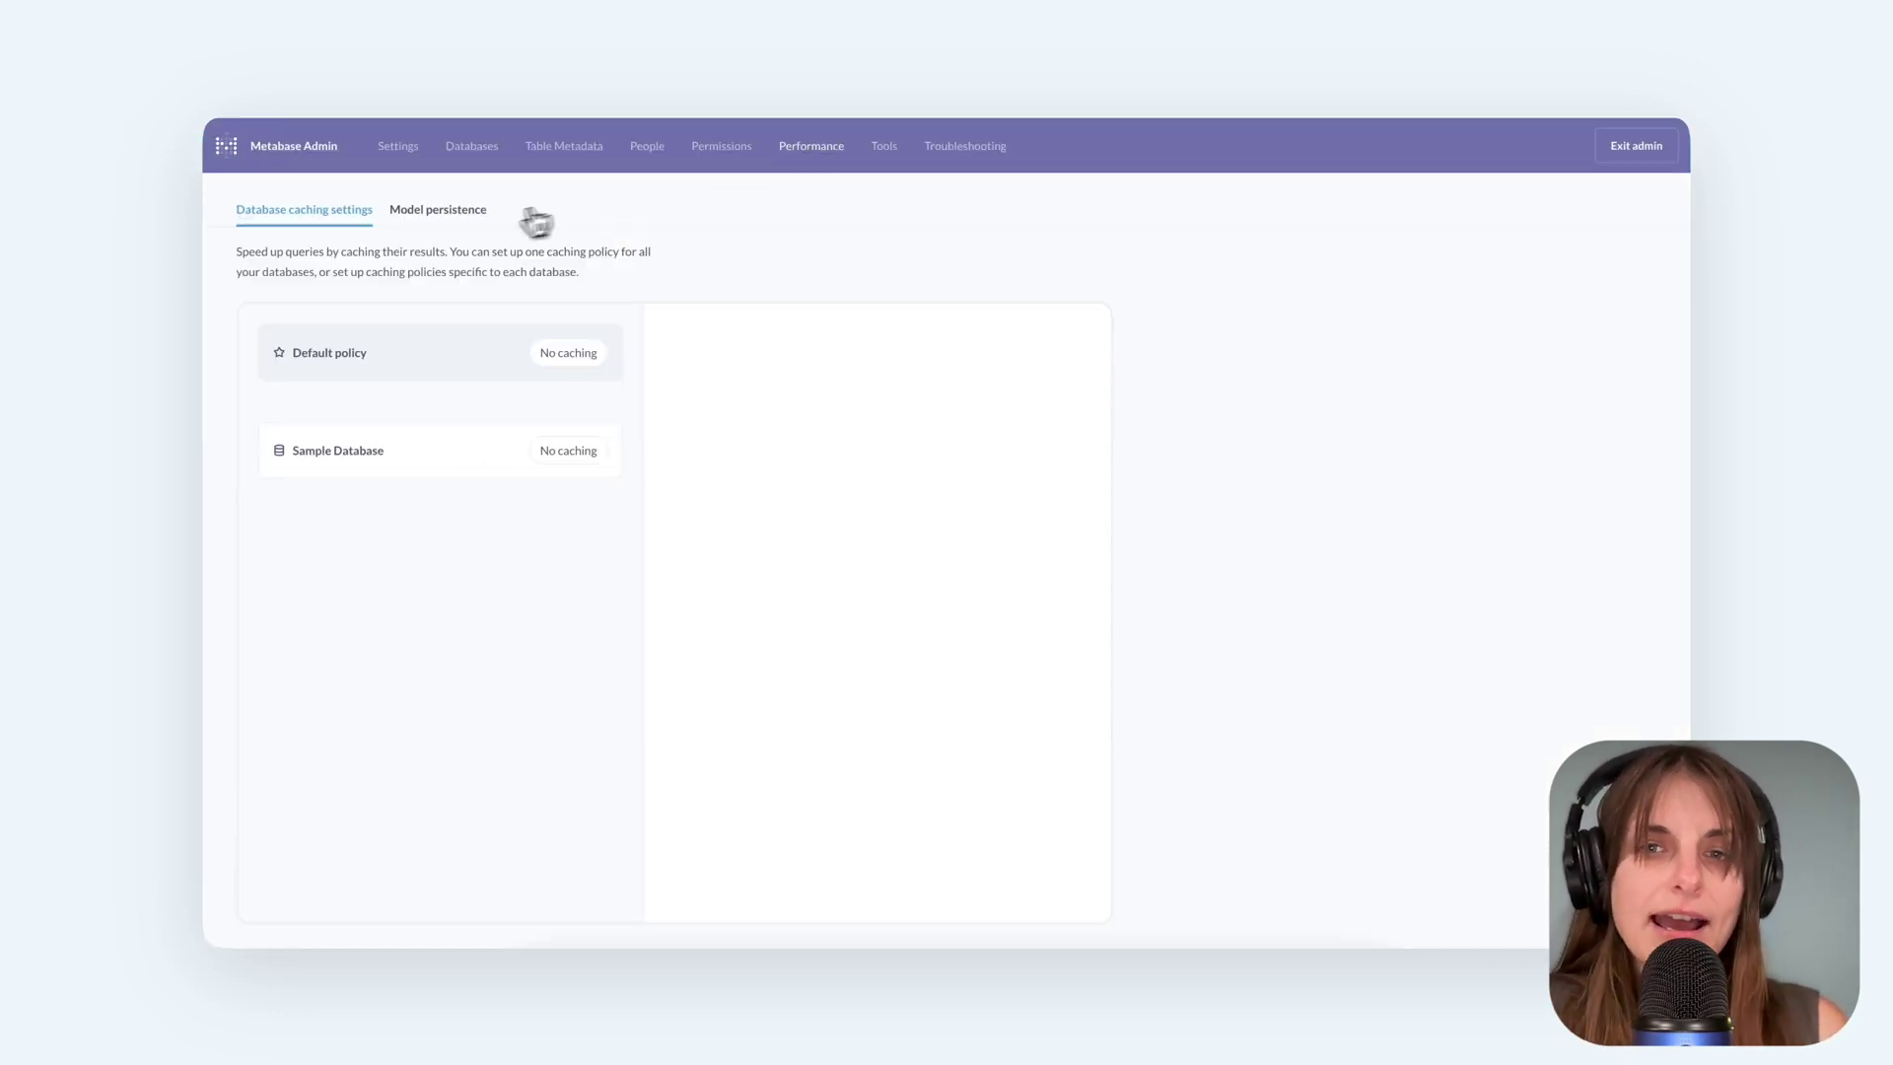
left_click(437, 213)
left_click(259, 331)
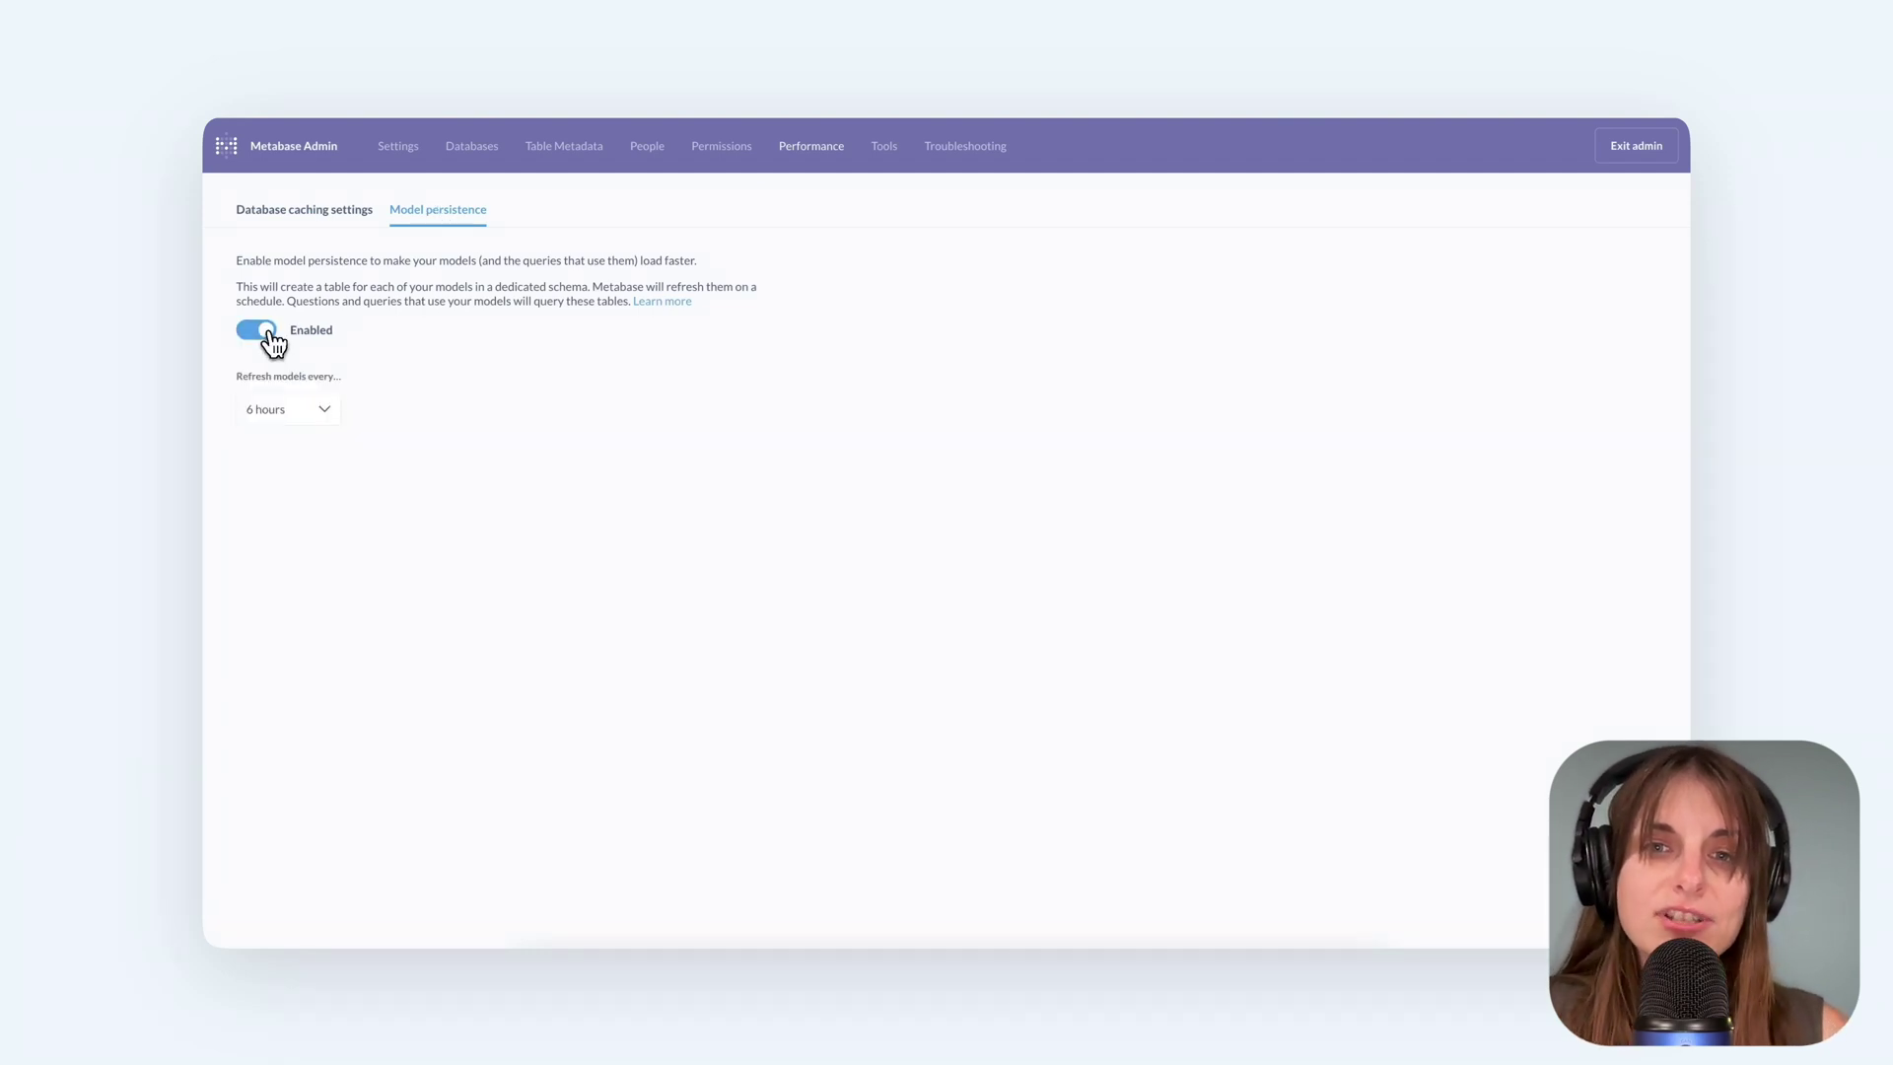